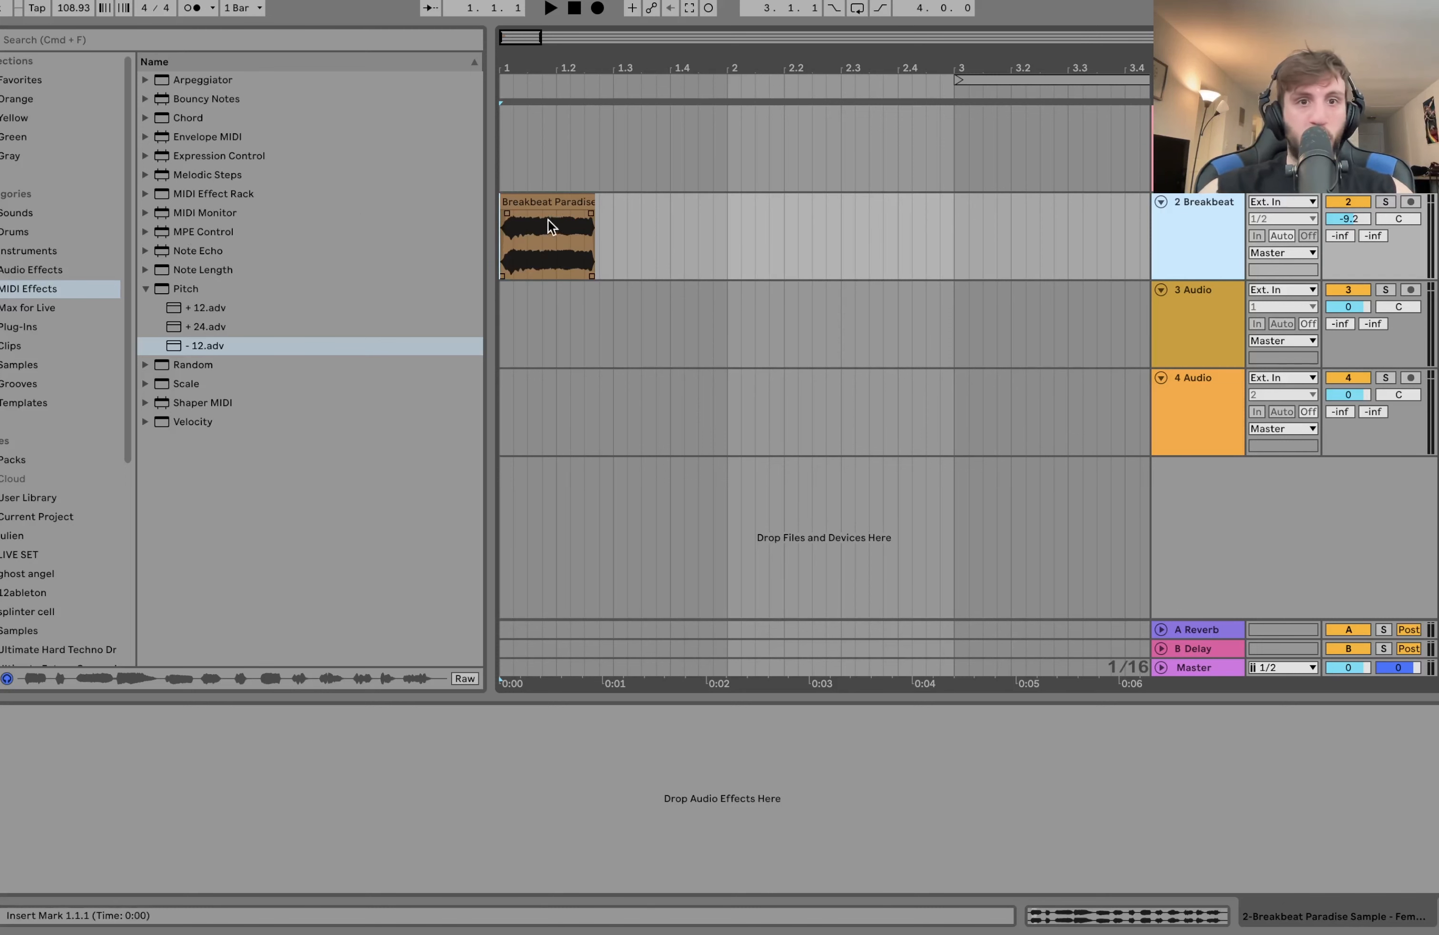
- Audition the vocal clip on the Breakbeat track and add a Delay effect to that track
left_click(547, 200)
key("space")
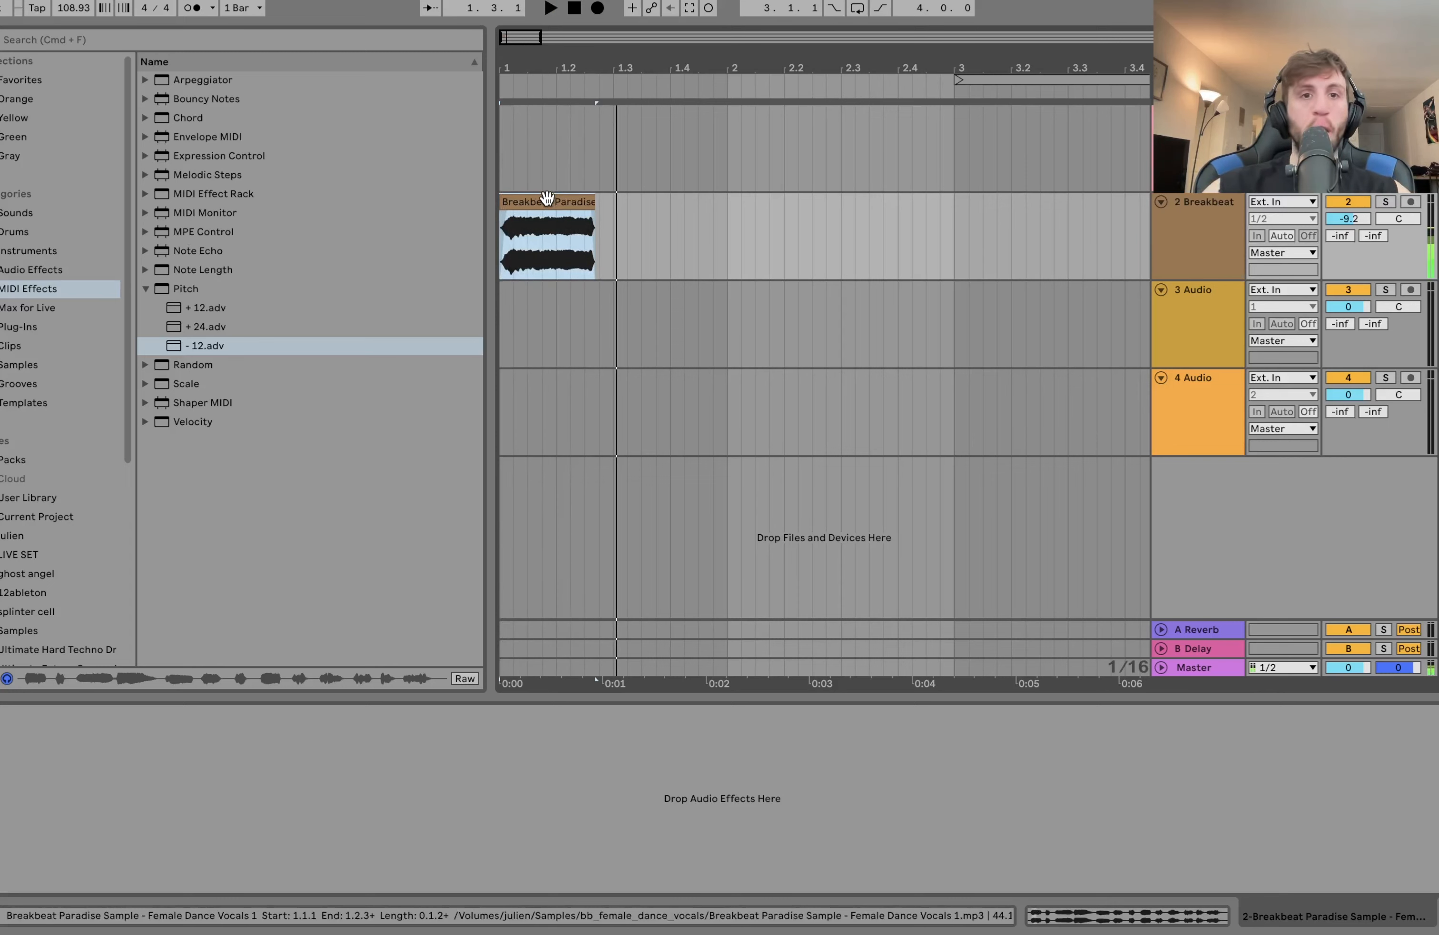
left_click(49, 270)
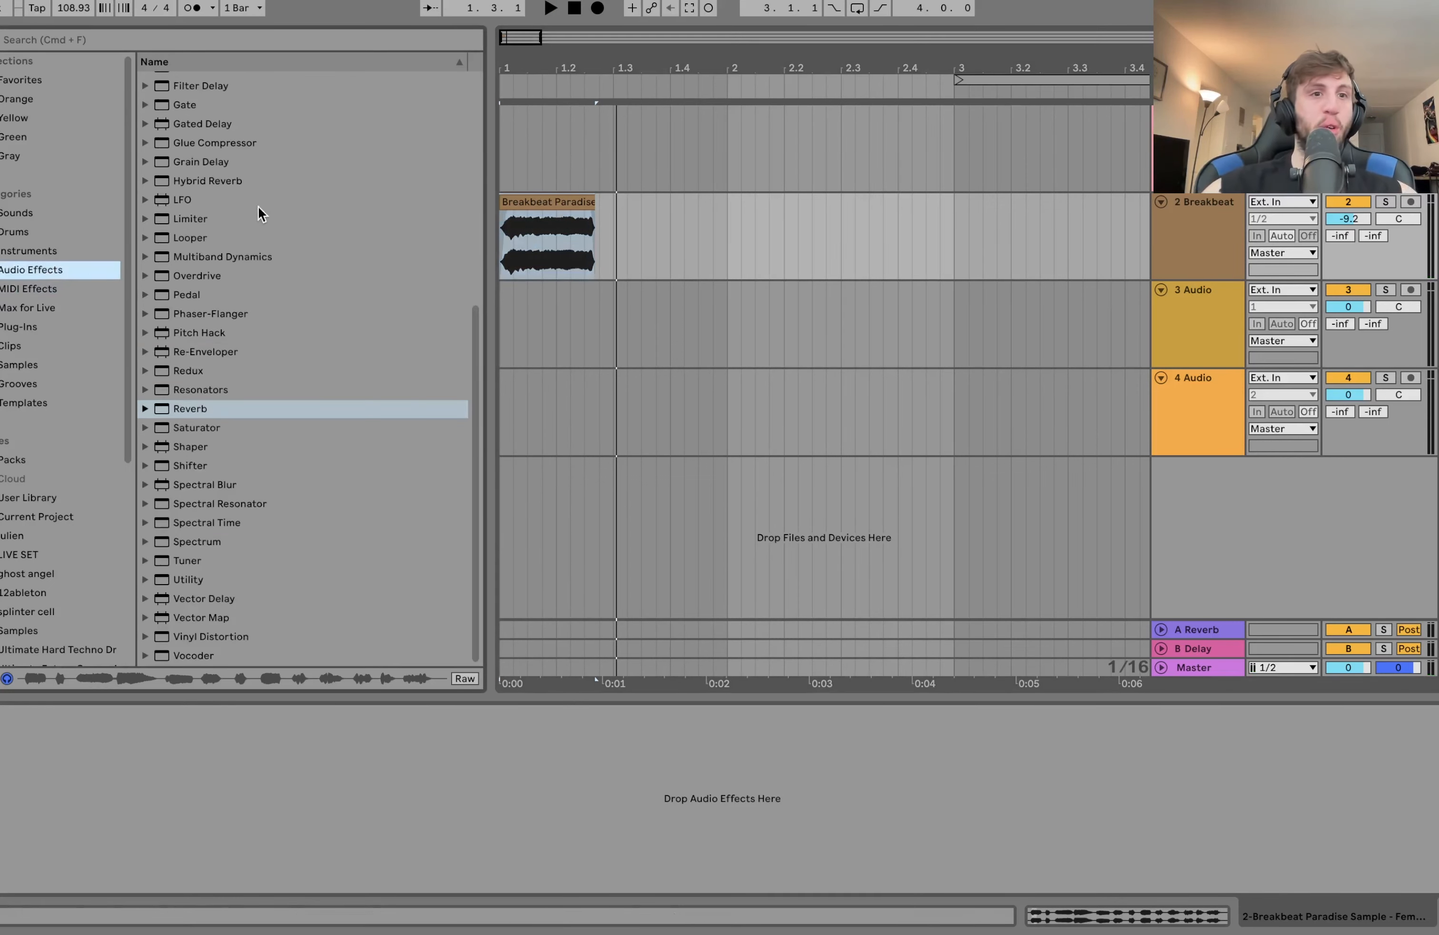
scroll(260, 203, "up", 3)
scroll(262, 205, "up", 5)
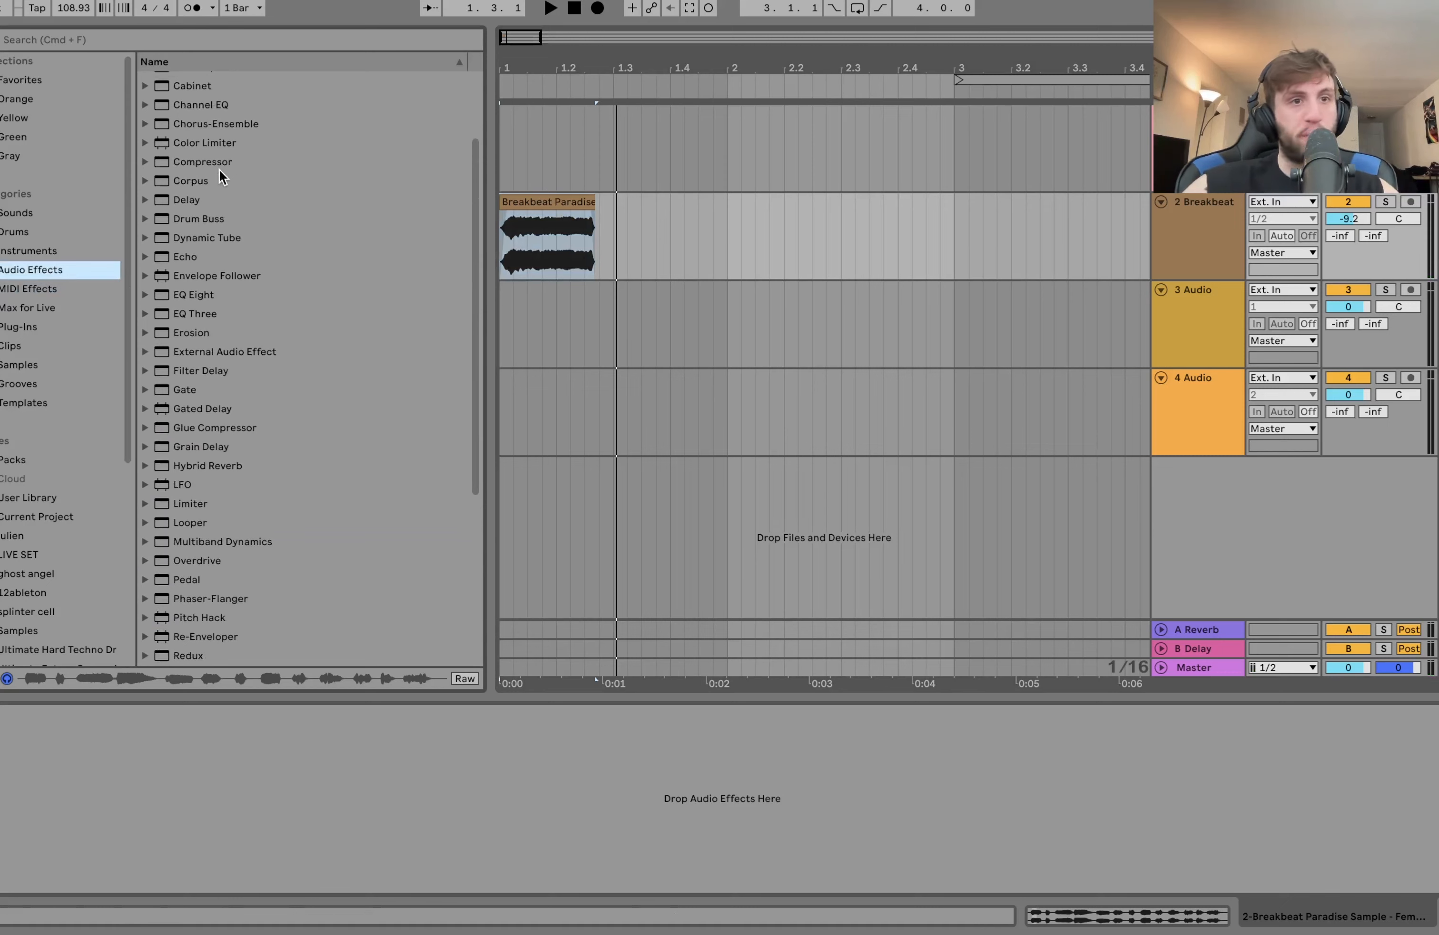
double_click(194, 199)
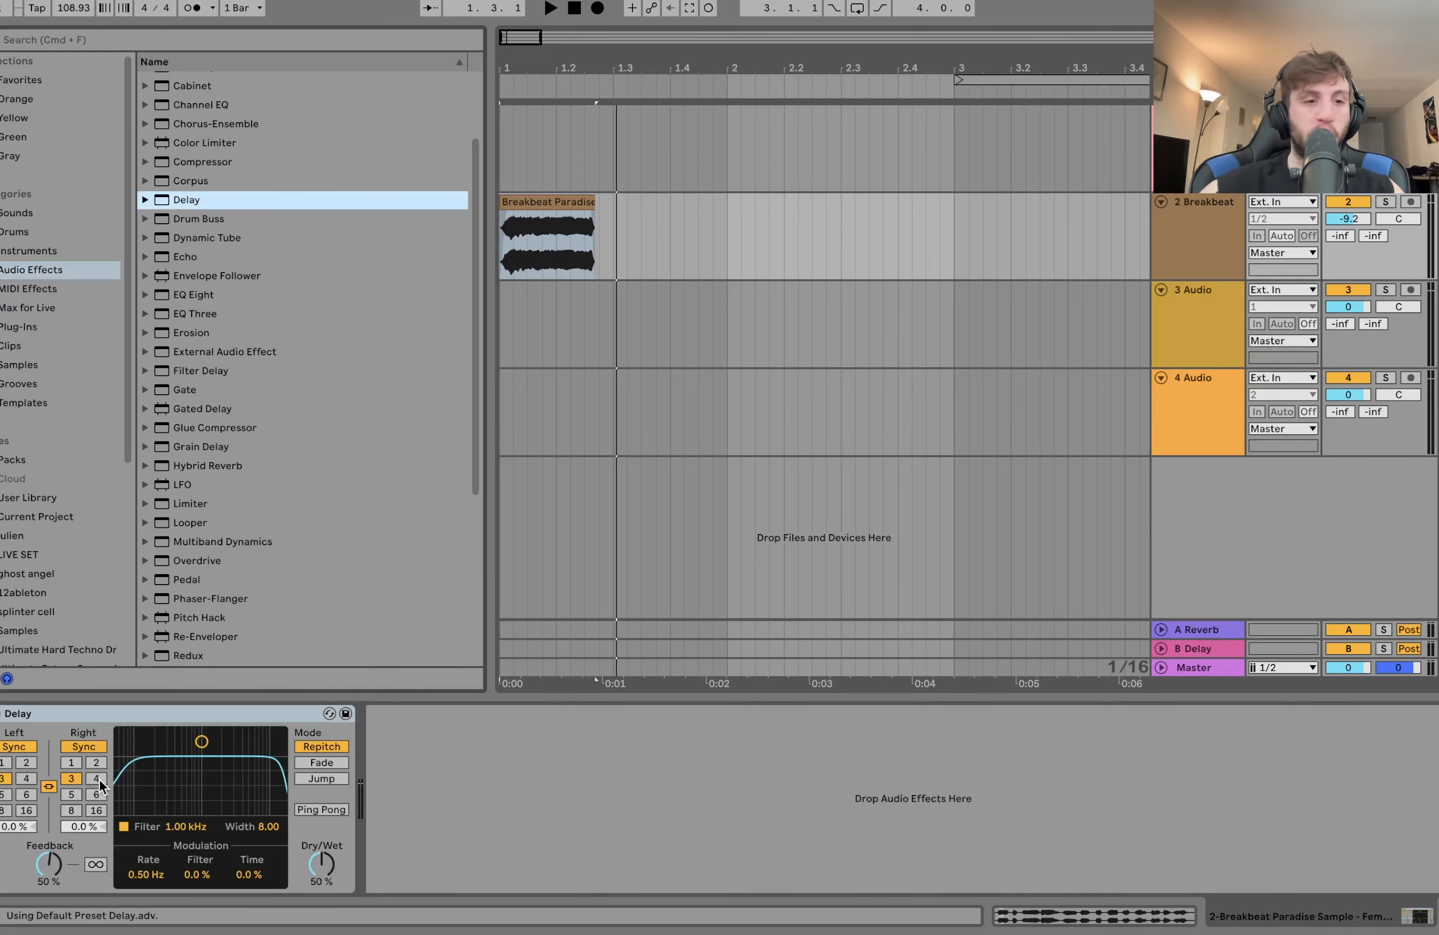
- Set the Delay to 4 sixteenths, 69% feedback, 44% dry/wet, Fade mode and Ping Pong, with its filter at 1.61 kHz and width 4.53
left_click_drag(47, 873, 46, 845)
key("space")
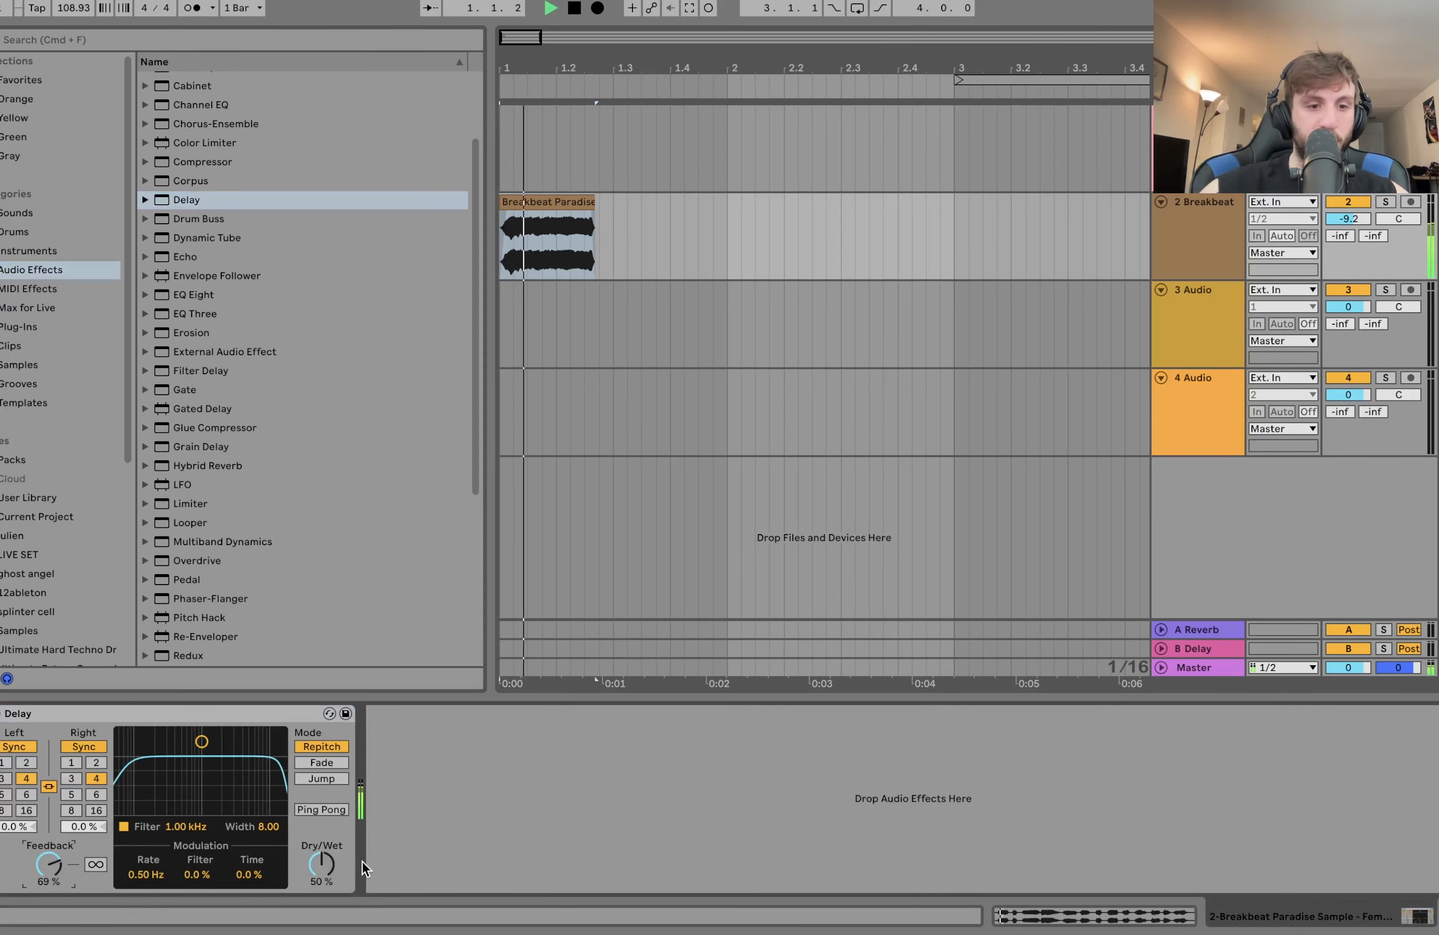
left_click_drag(322, 865, 322, 869)
left_click(321, 809)
left_click(321, 762)
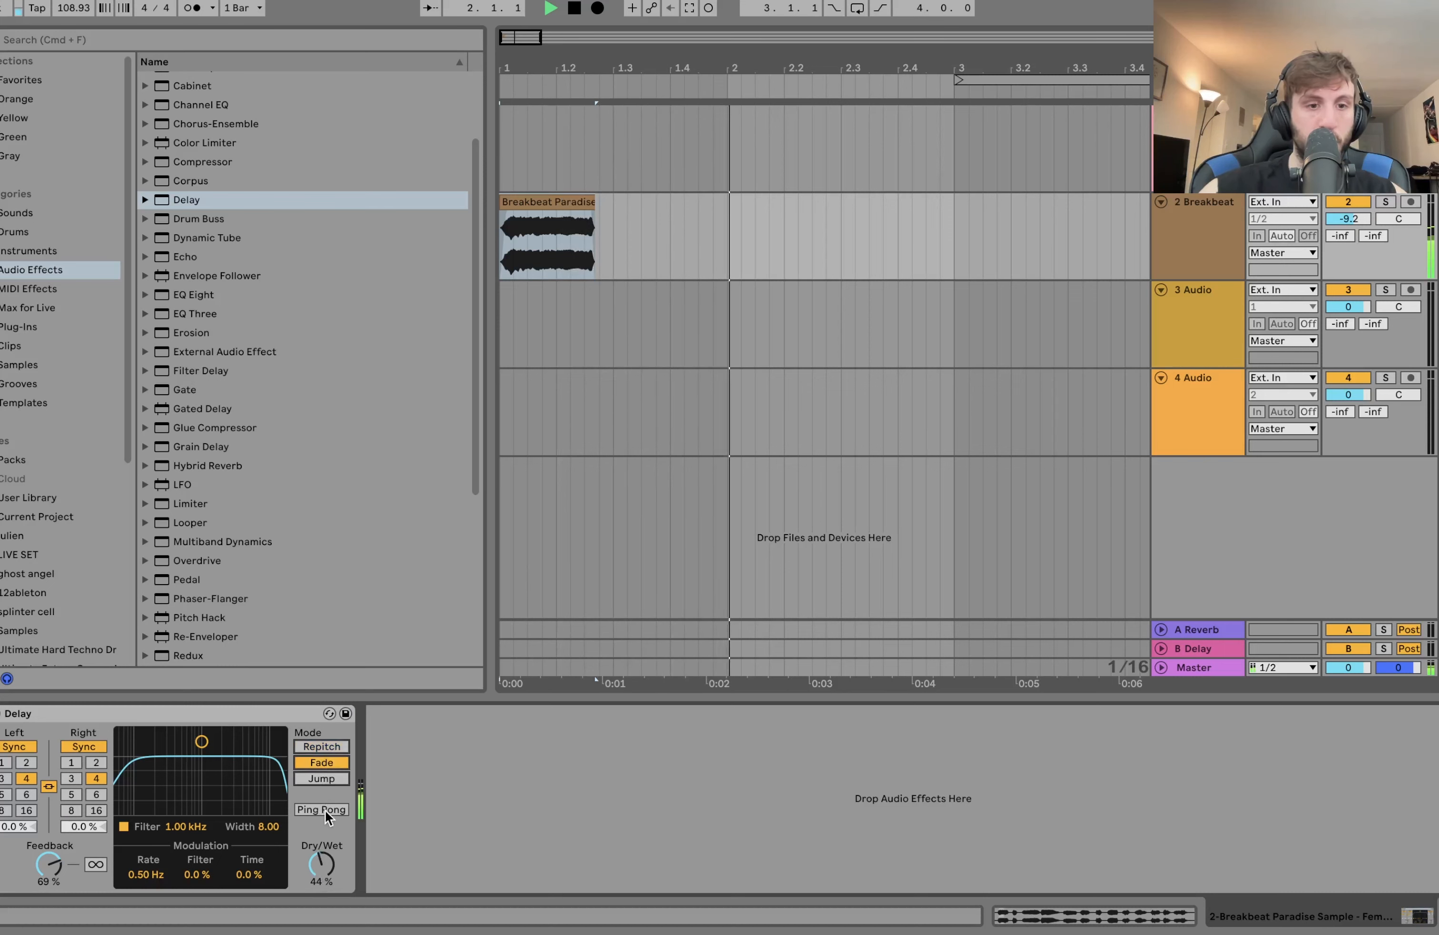
left_click_drag(196, 786, 215, 772)
- Add a Reverb after the Delay with a decay of 11.2 s and play the clip through both effects
scroll(265, 516, "down", 5)
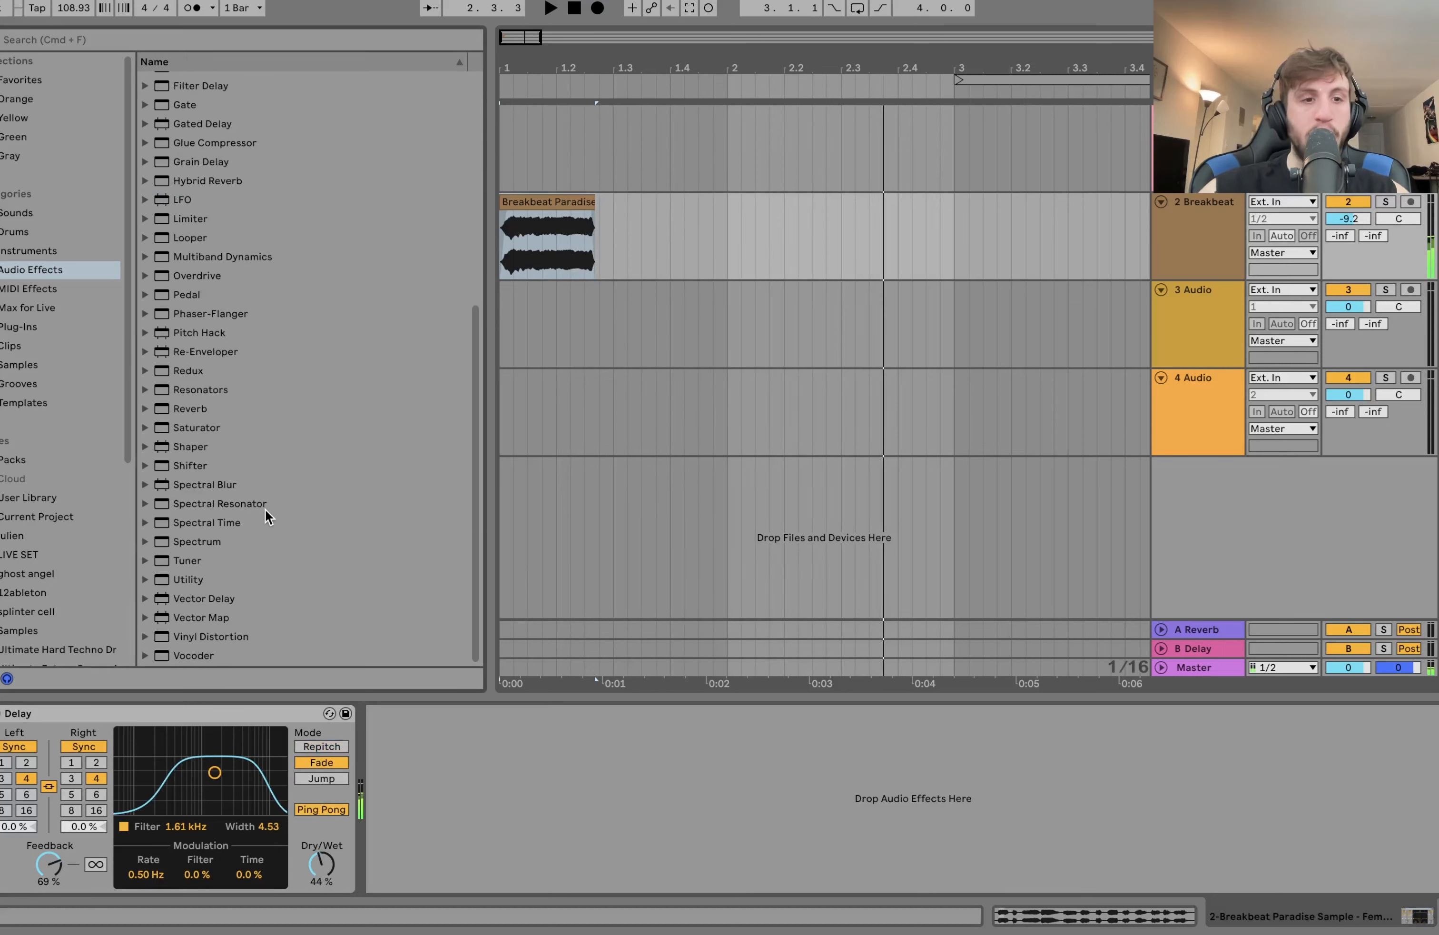
double_click(192, 411)
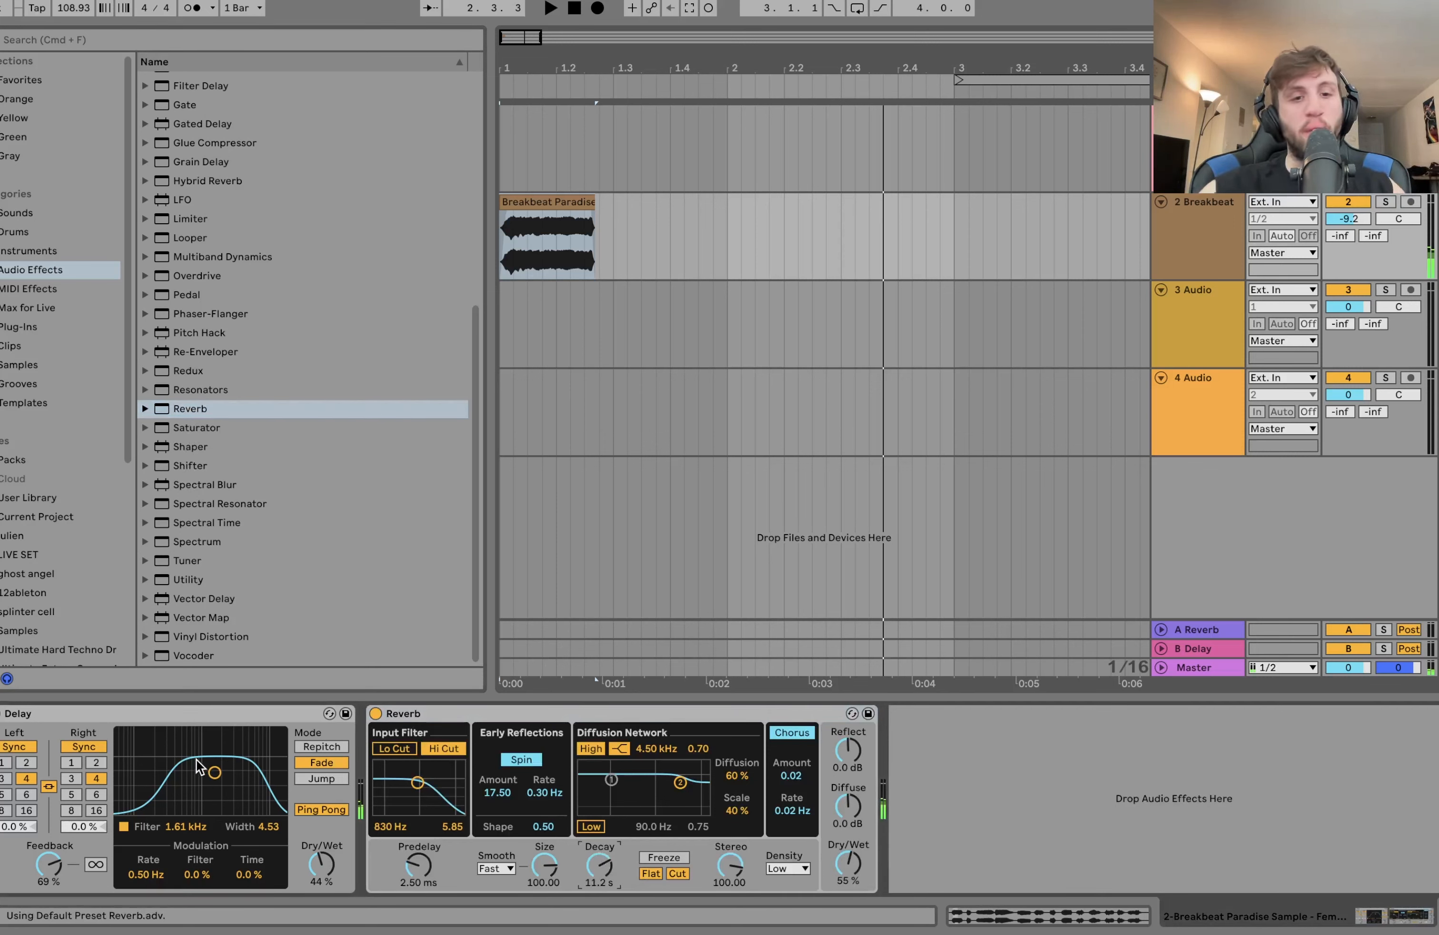
left_click_drag(850, 866, 849, 856)
key("space")
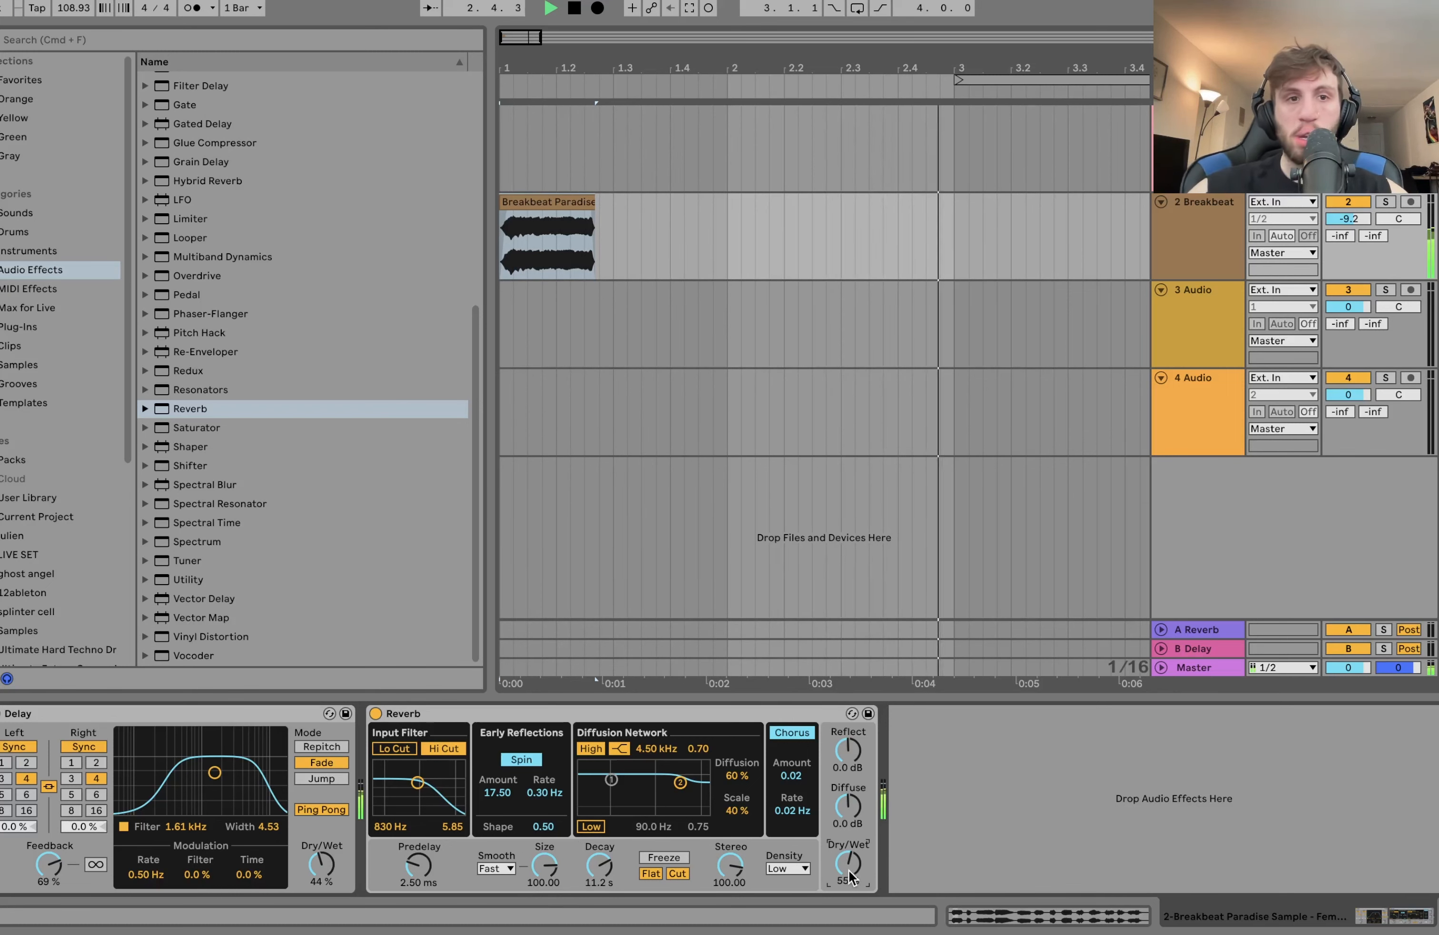
- Rebalance the effects during playback, with the Reverb at 79% dry/wet and the Delay at 39% dry/wet
key("space")
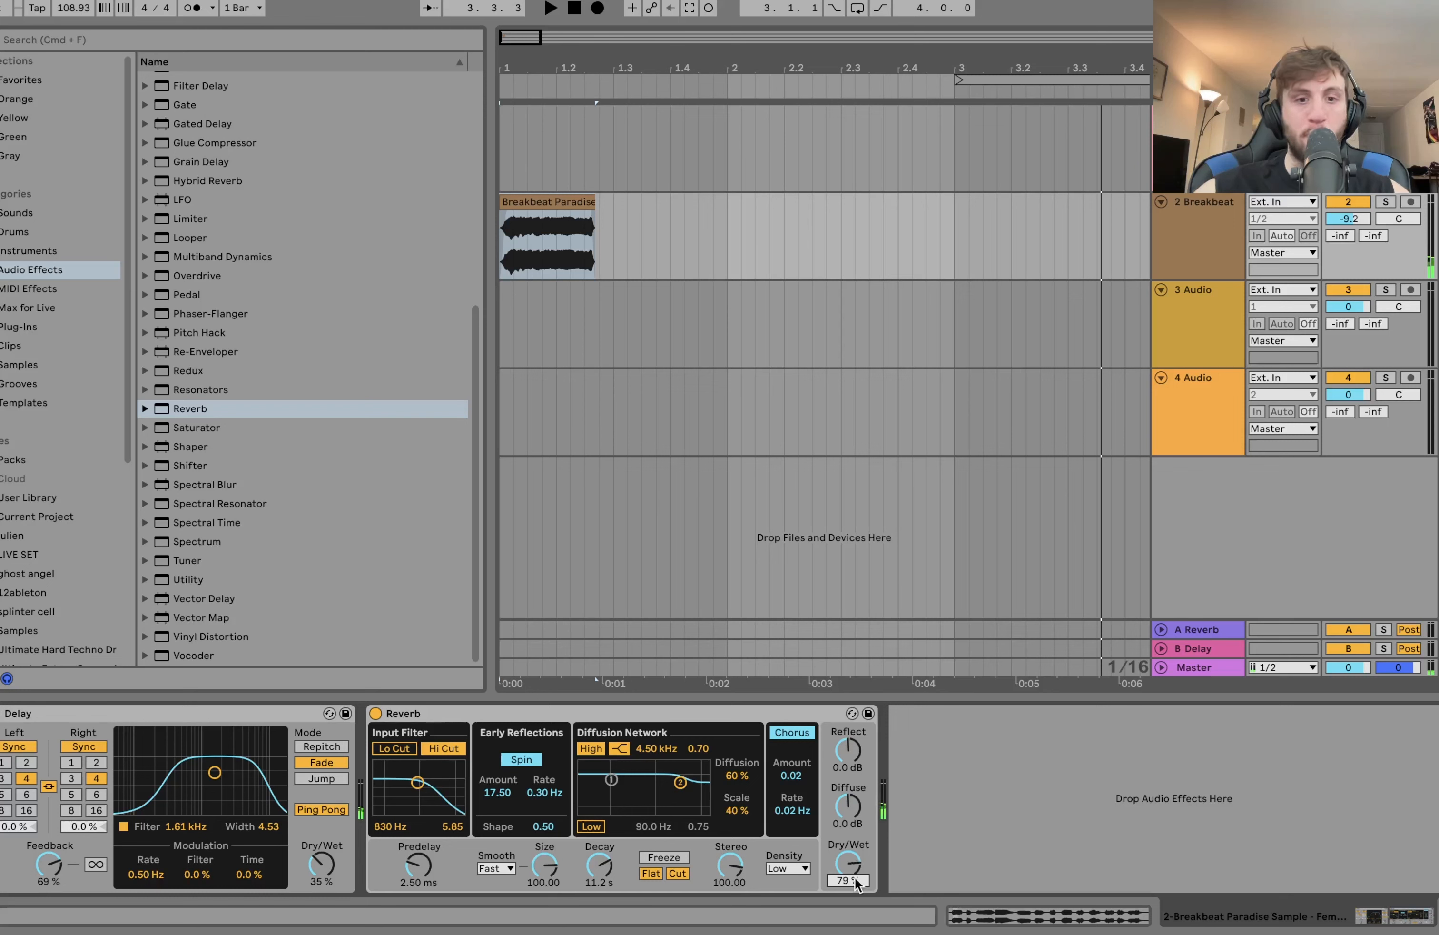
key("space")
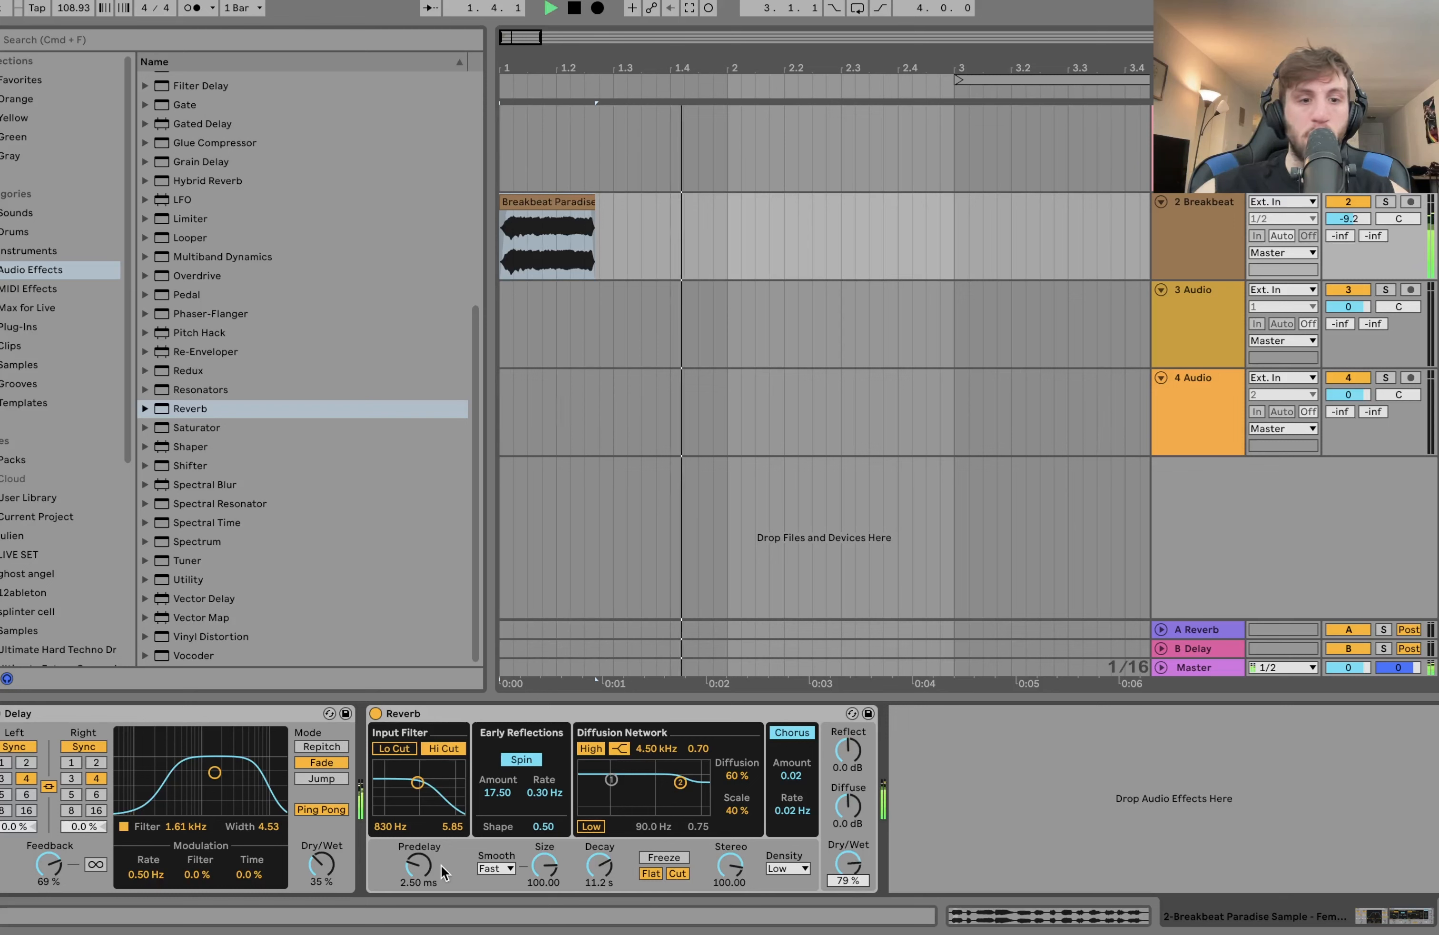
left_click_drag(324, 877, 324, 874)
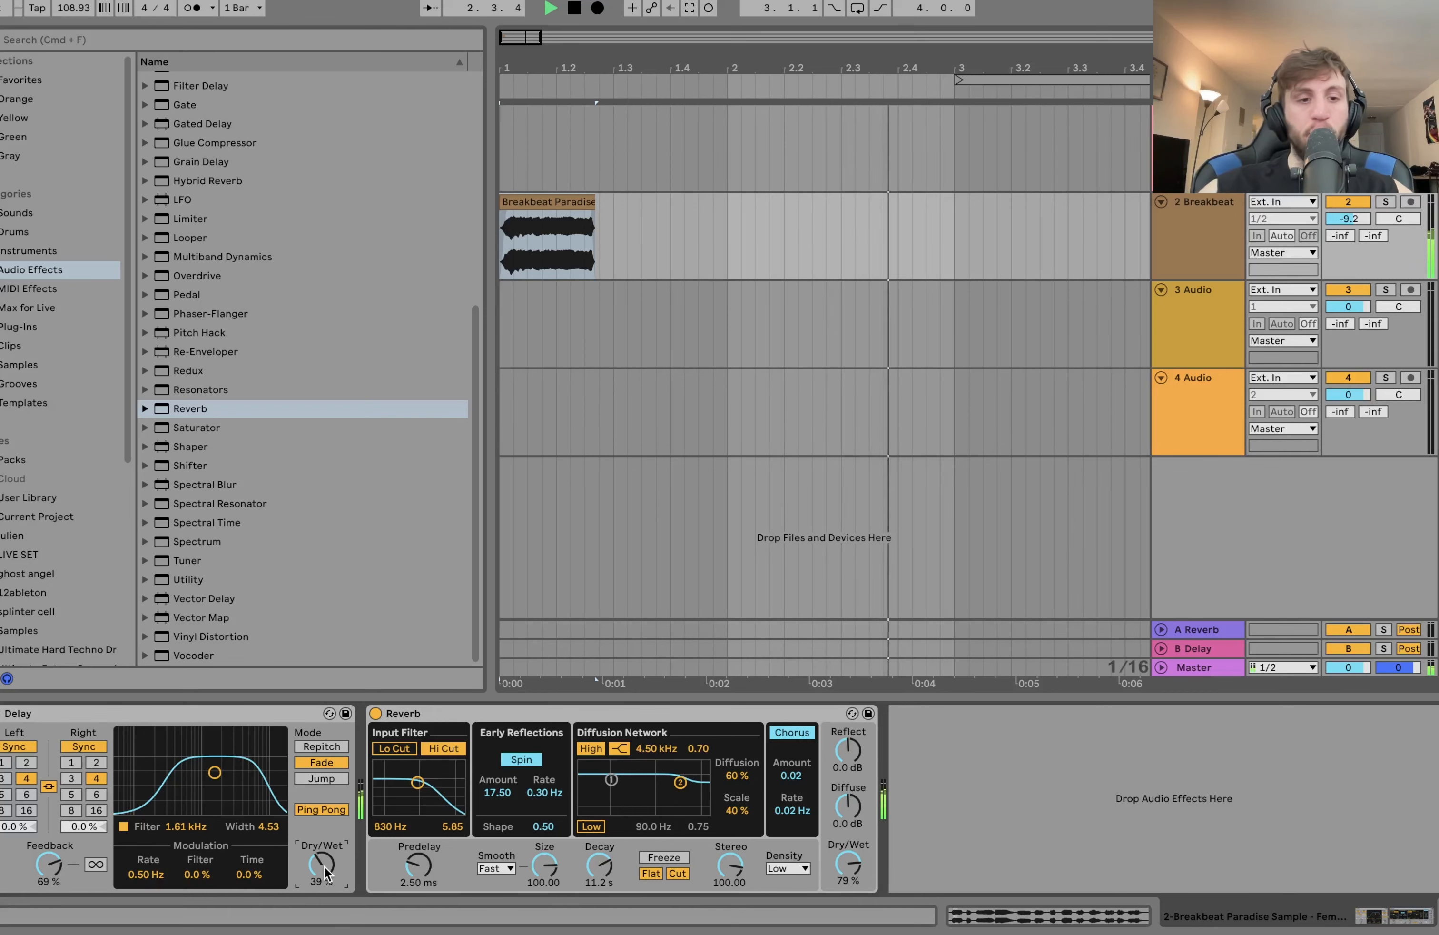
key("space")
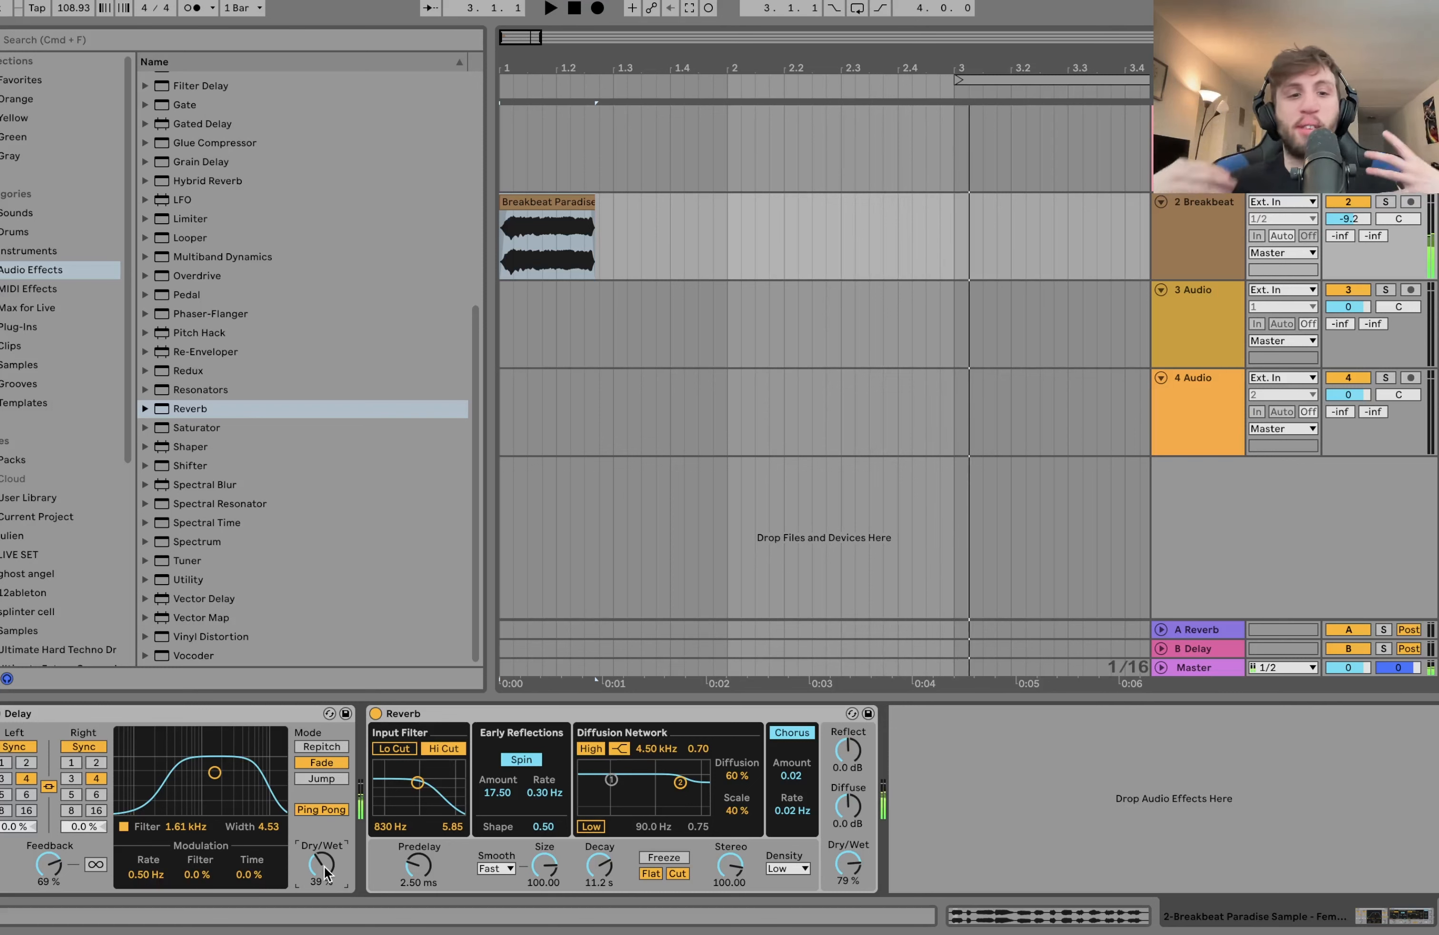
- Move the Delay and Reverb together from the Breakbeat track to the Operator track
left_click(446, 712)
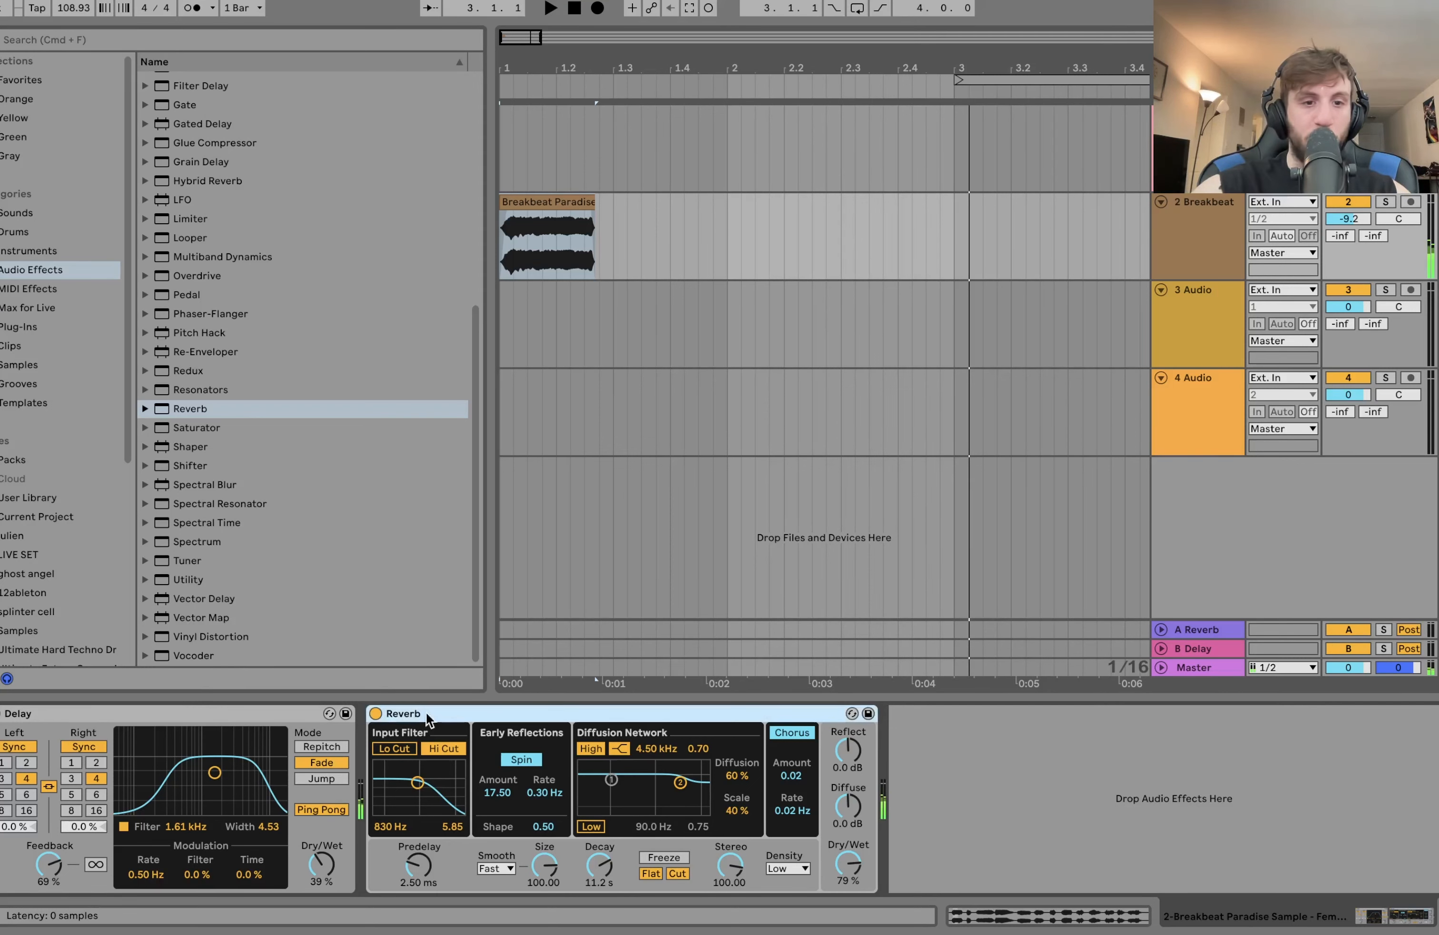
left_click(302, 707, "shift")
left_click_drag(760, 88, 748, 132)
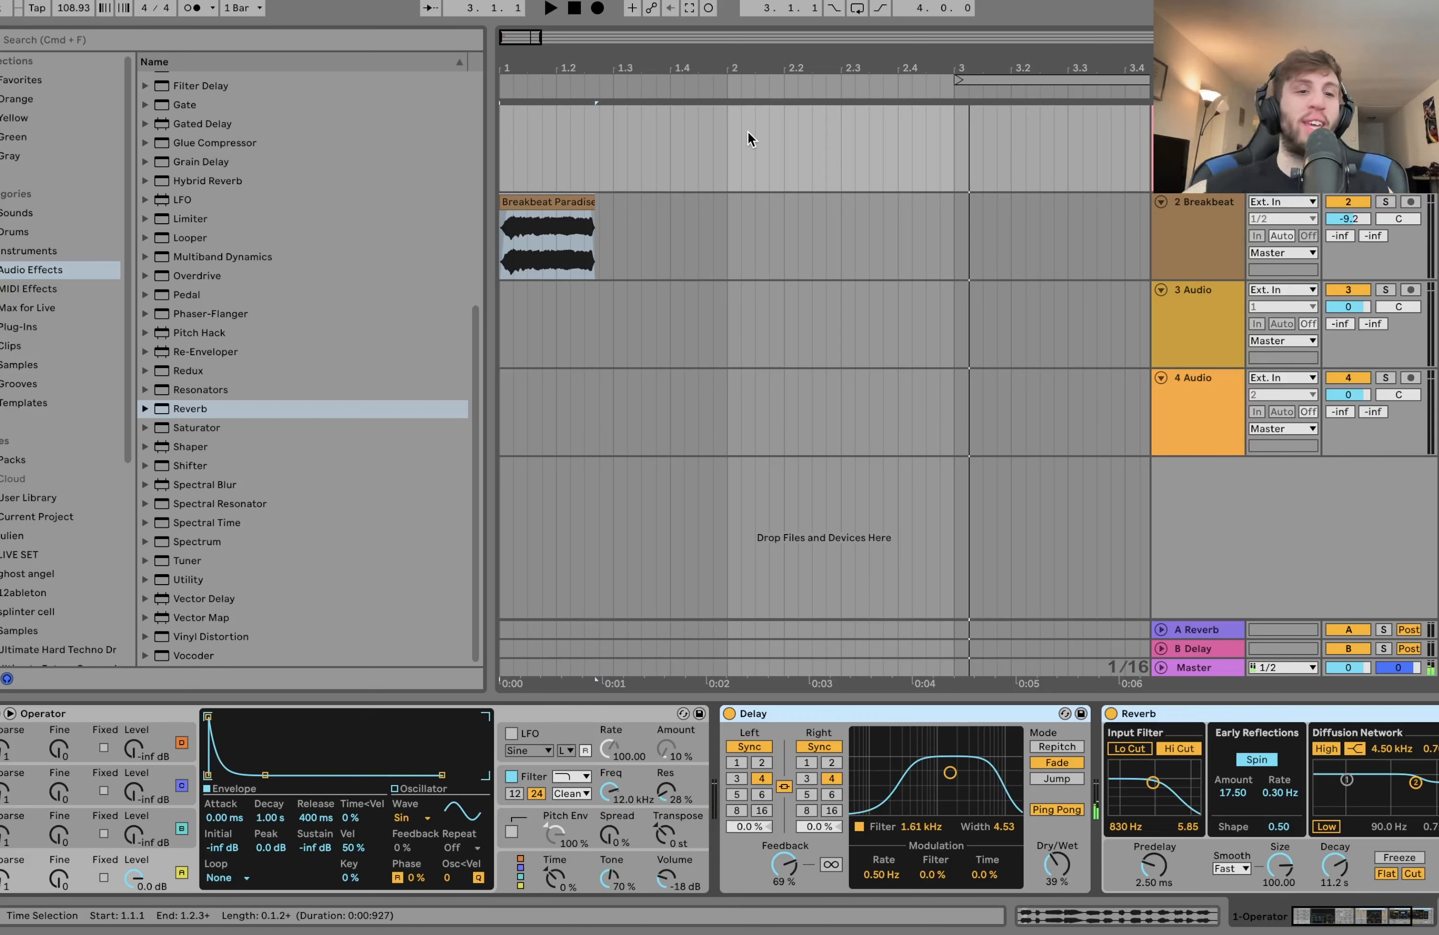
- Switch off the Delay and Reverb together on the Operator track and undo the deactivation
left_click(1111, 715)
scroll(1092, 716, "right", 5)
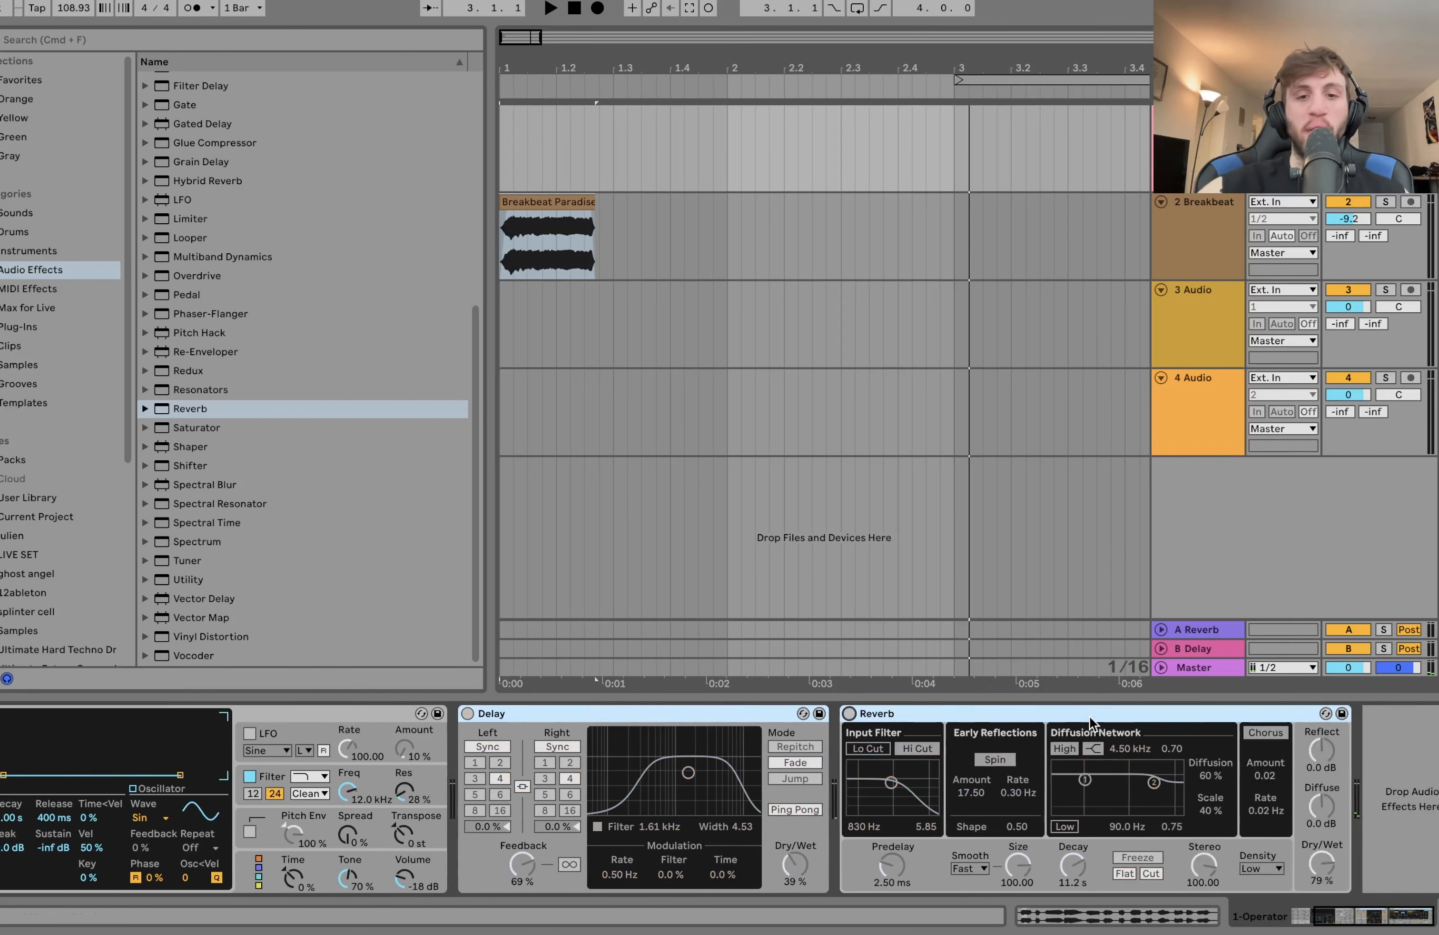
left_click(745, 707)
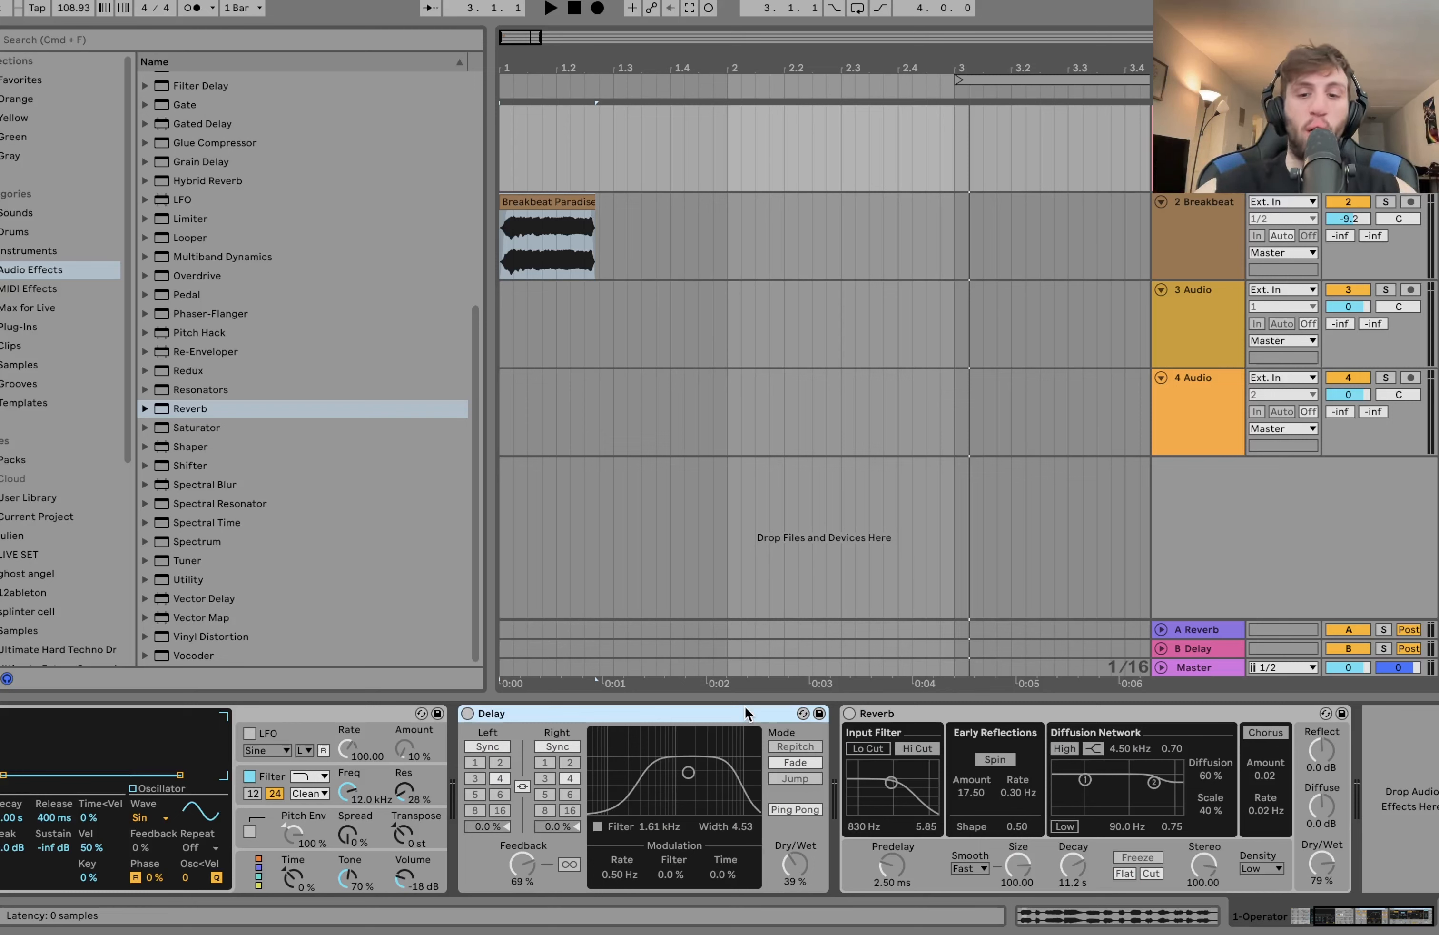
key("super+z")
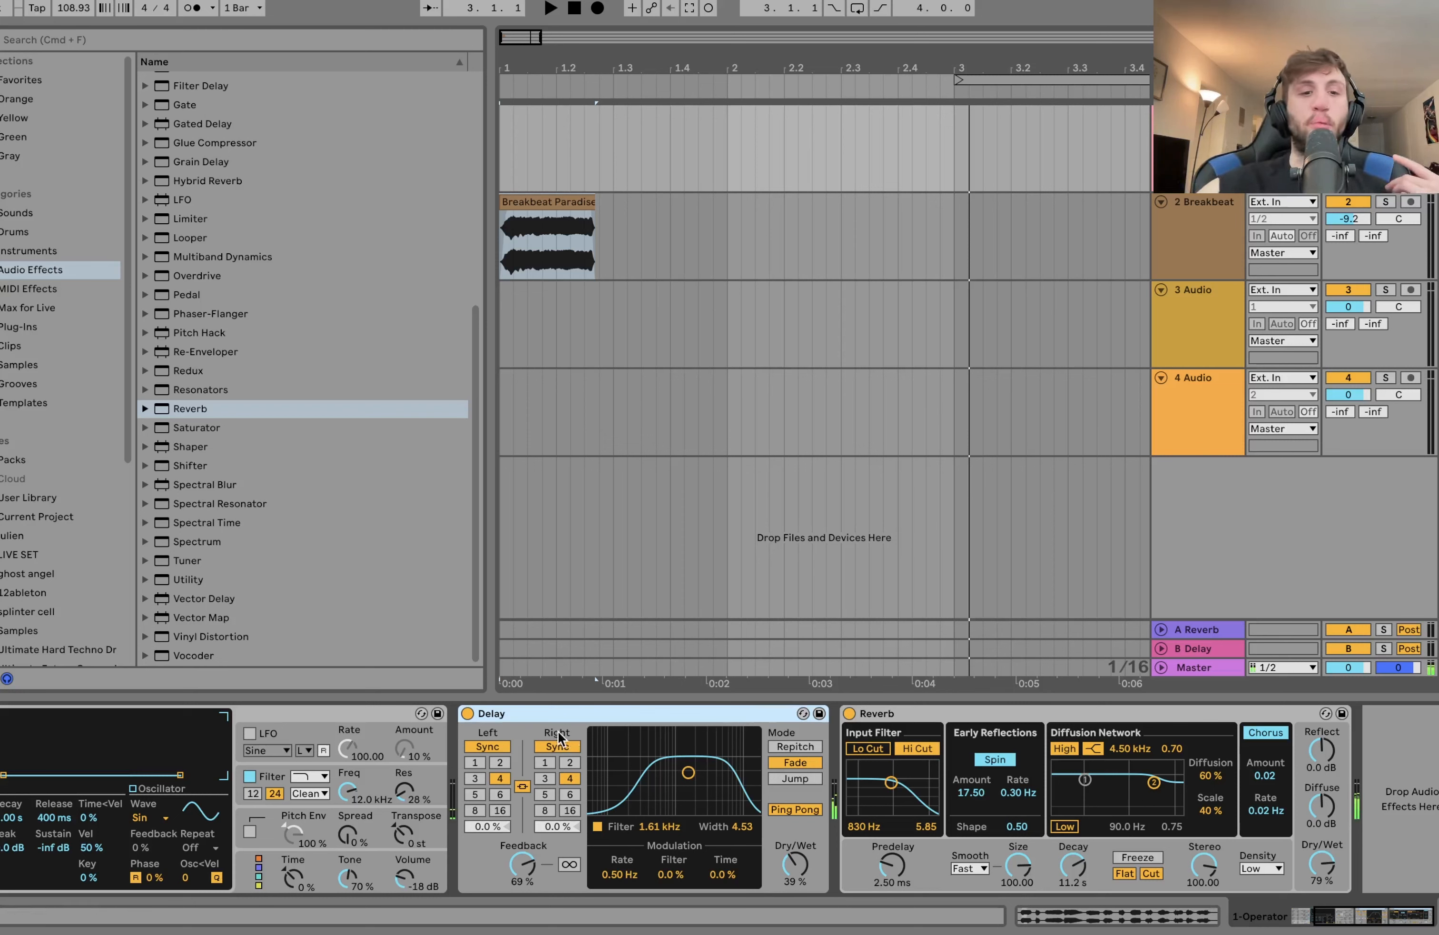
- Switch off the Delay and the Reverb individually and delete both from the Operator track
left_click(467, 713)
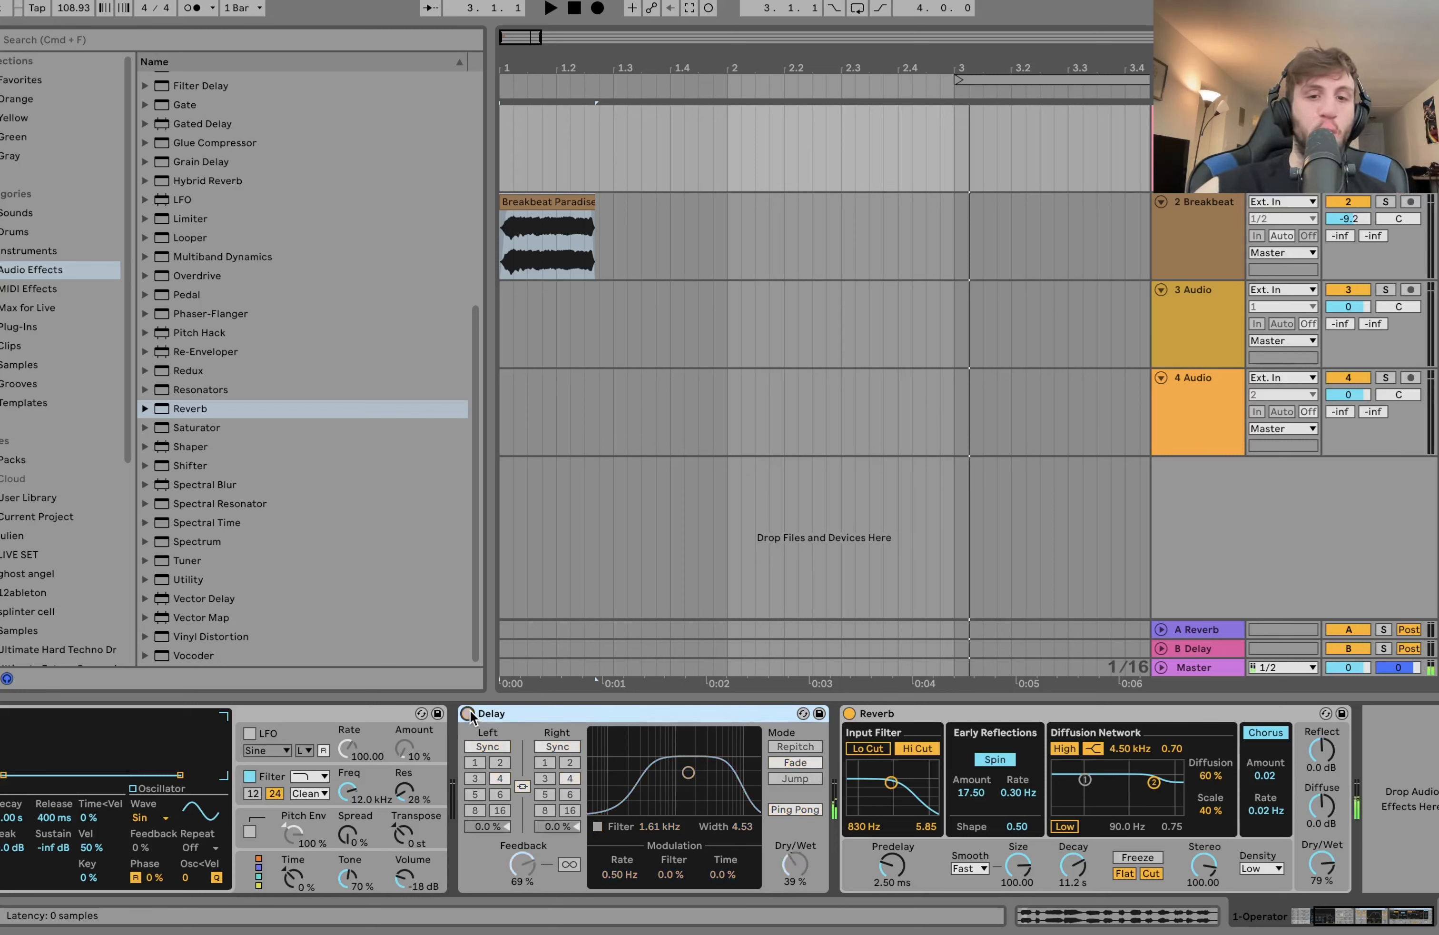
left_click(850, 714)
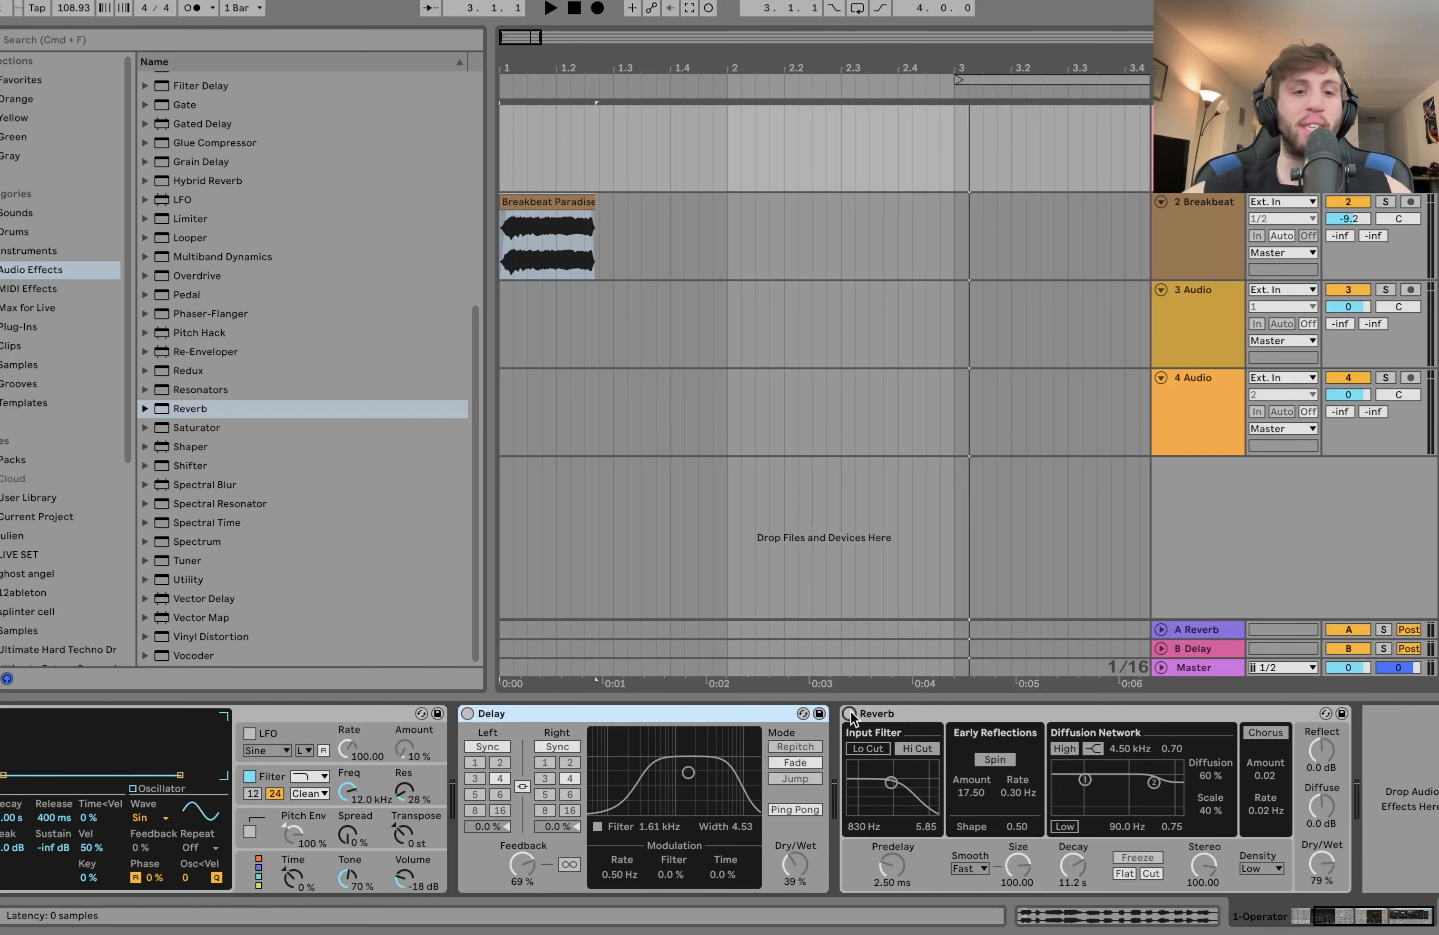
left_click(894, 711, "shift")
key("Delete")
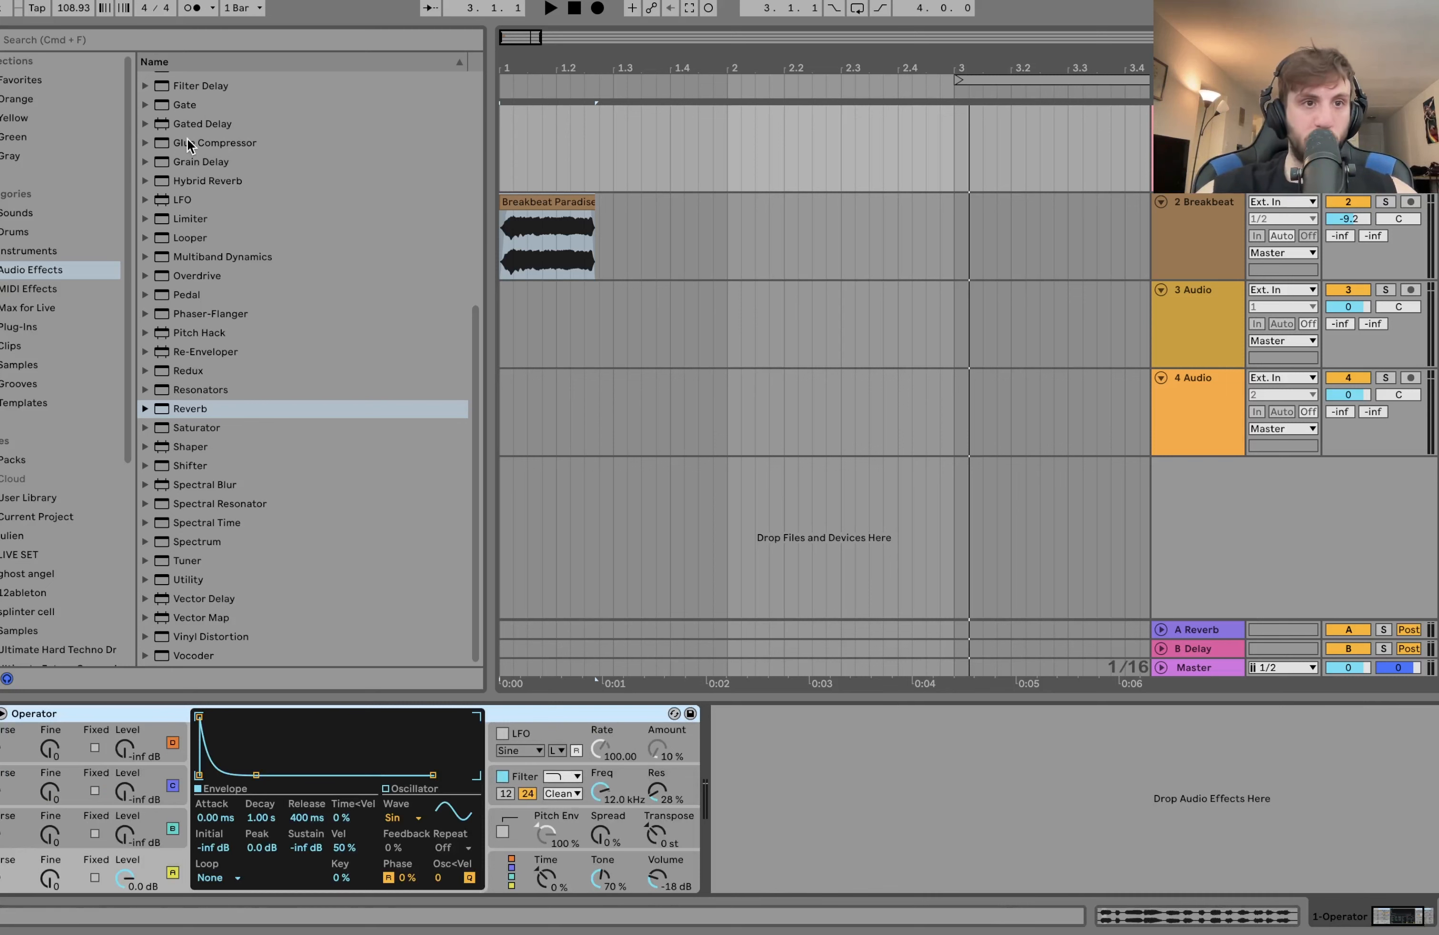
- Add an Audio Effect Rack after Operator, show its chain list and create two chains
scroll(188, 139, "up", 10)
double_click(195, 117)
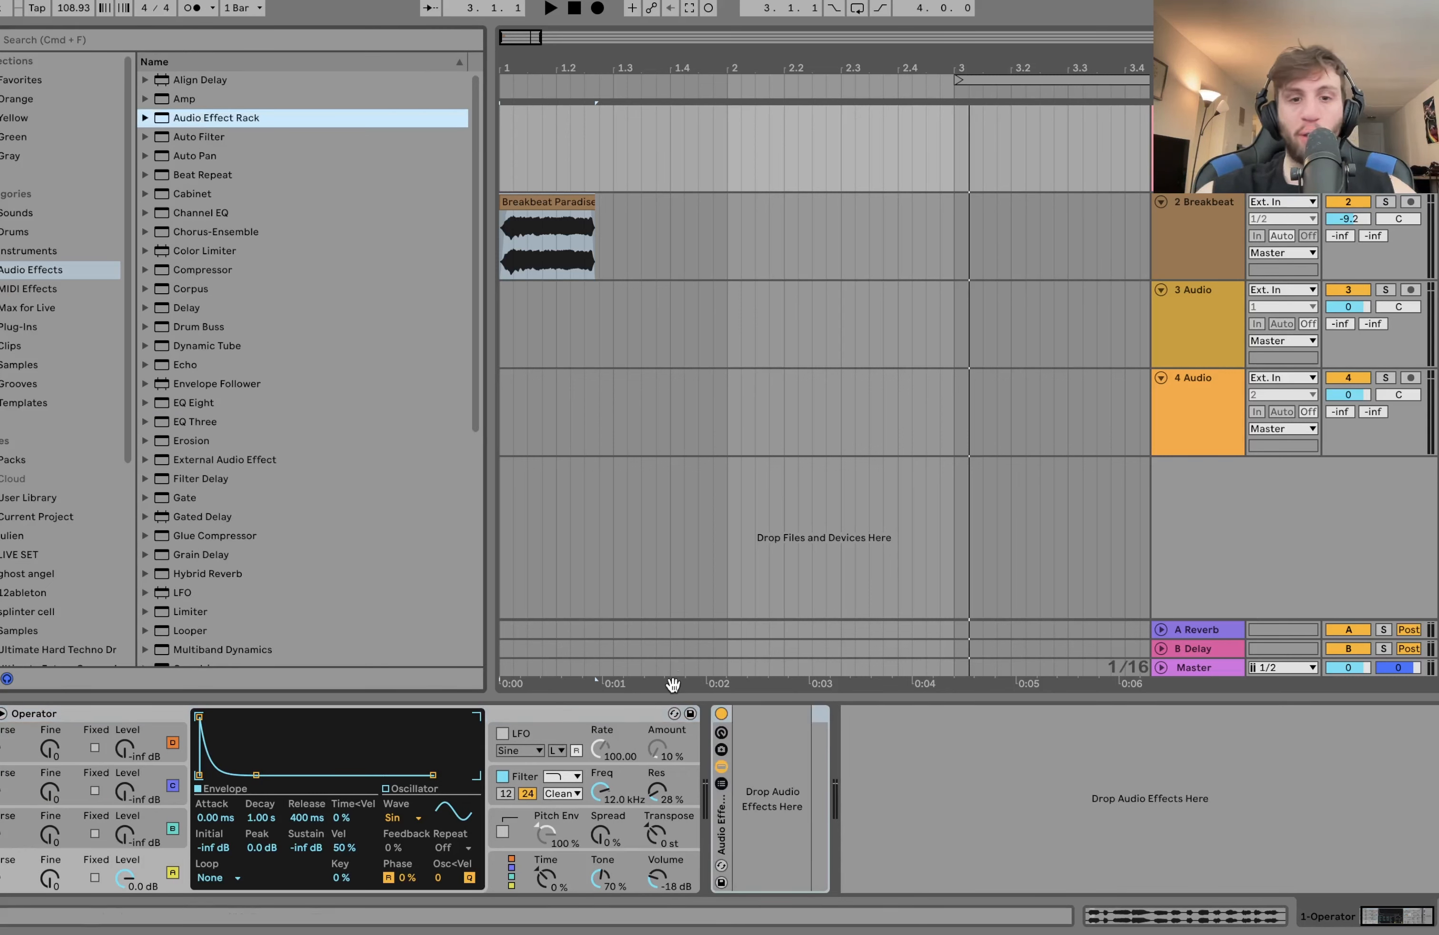
left_click(723, 784)
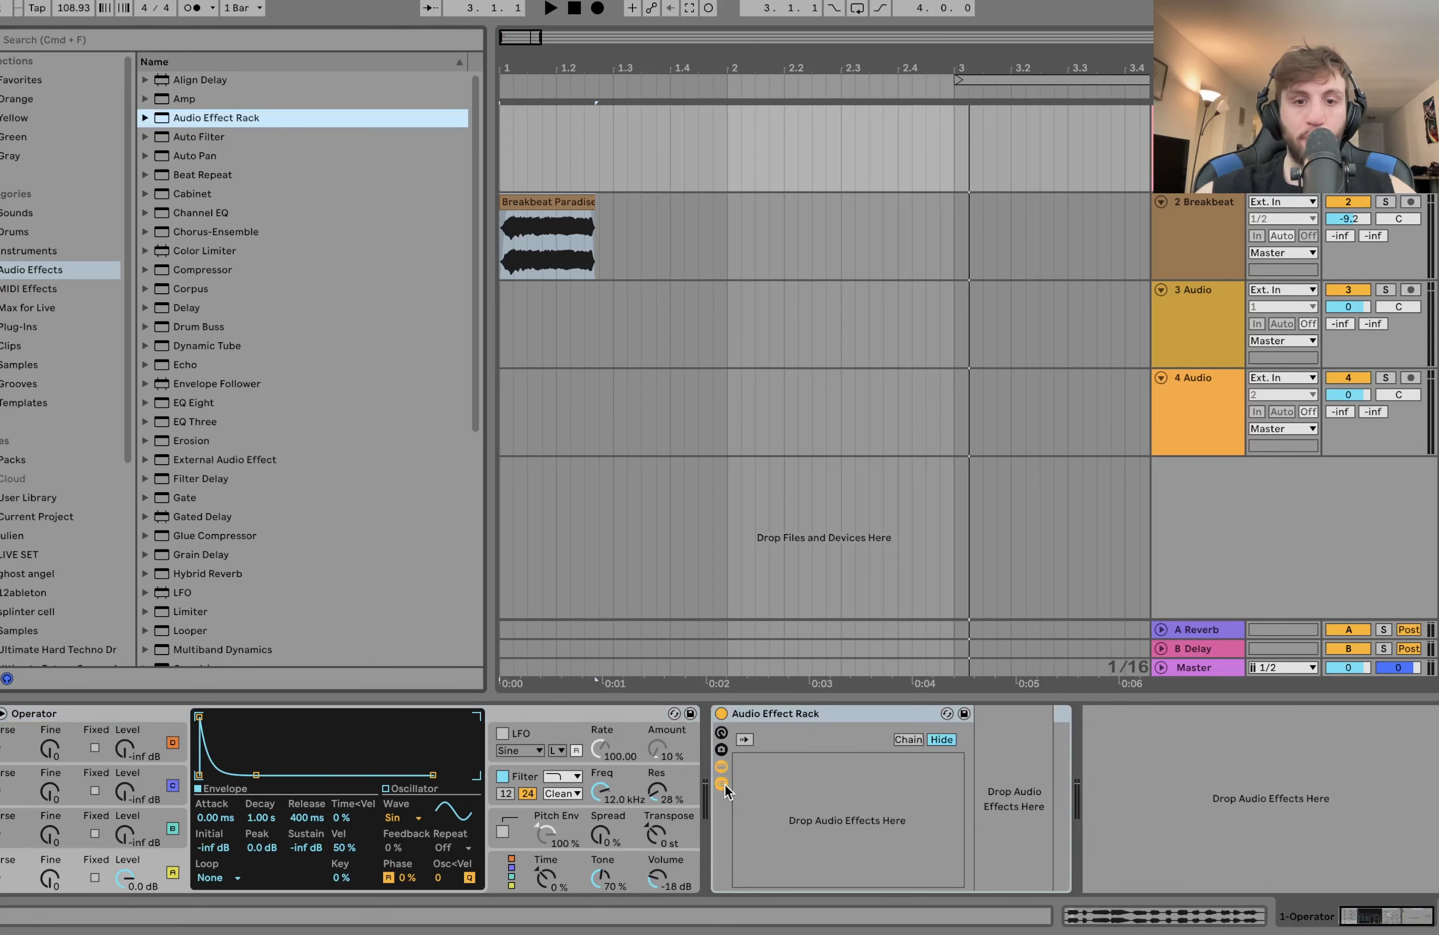
right_click(817, 806)
left_click(823, 812)
left_click(823, 813)
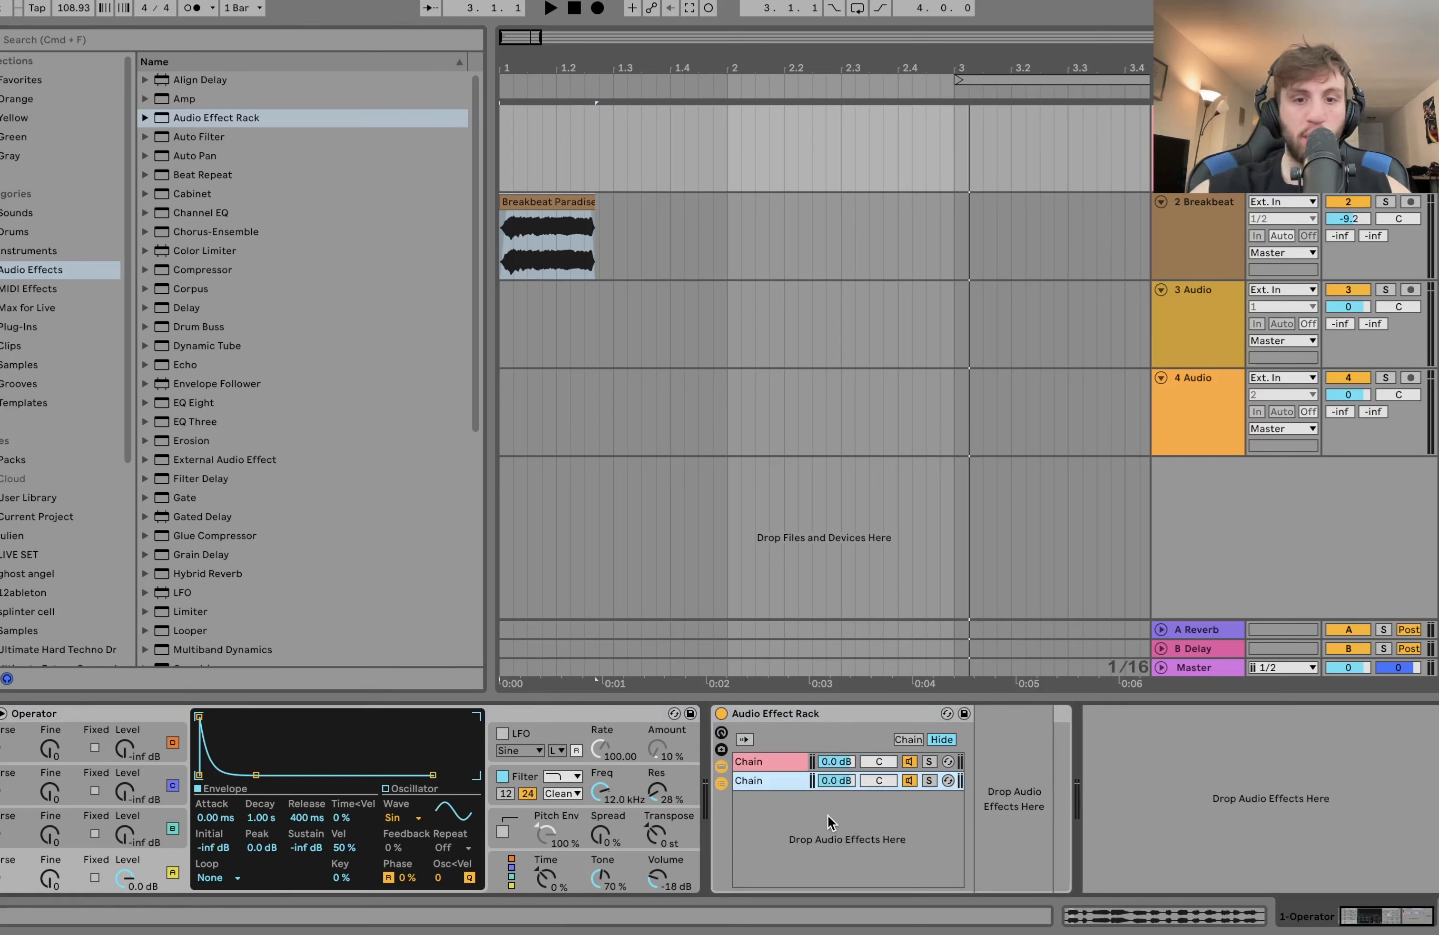
- Move the Audio Effect Rack to the Breakbeat track, play the clip through it and create a third chain
key("space")
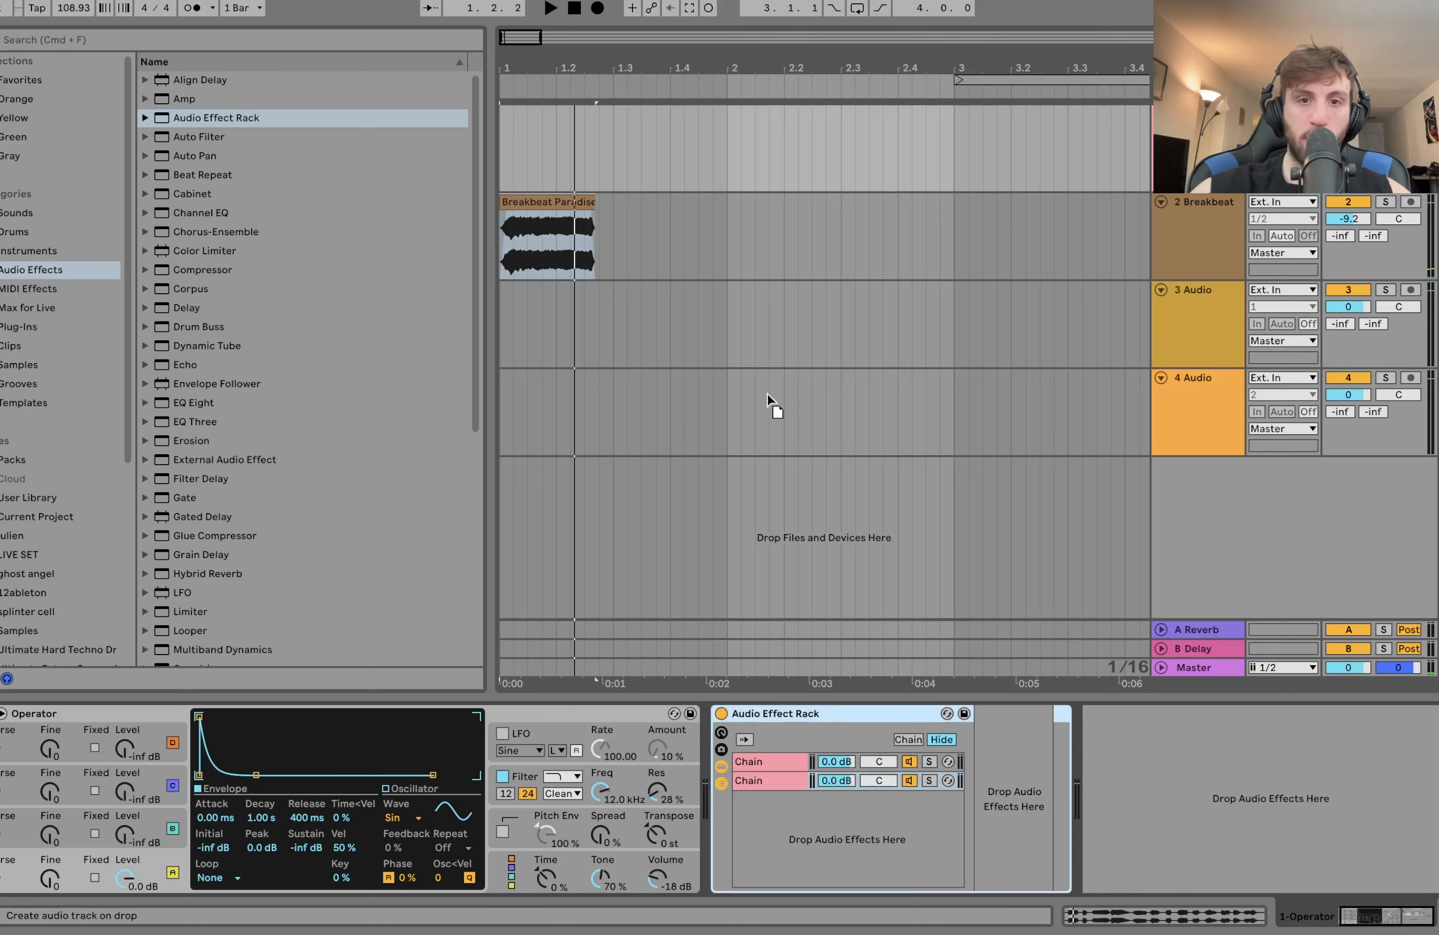
left_click(742, 240)
key("space")
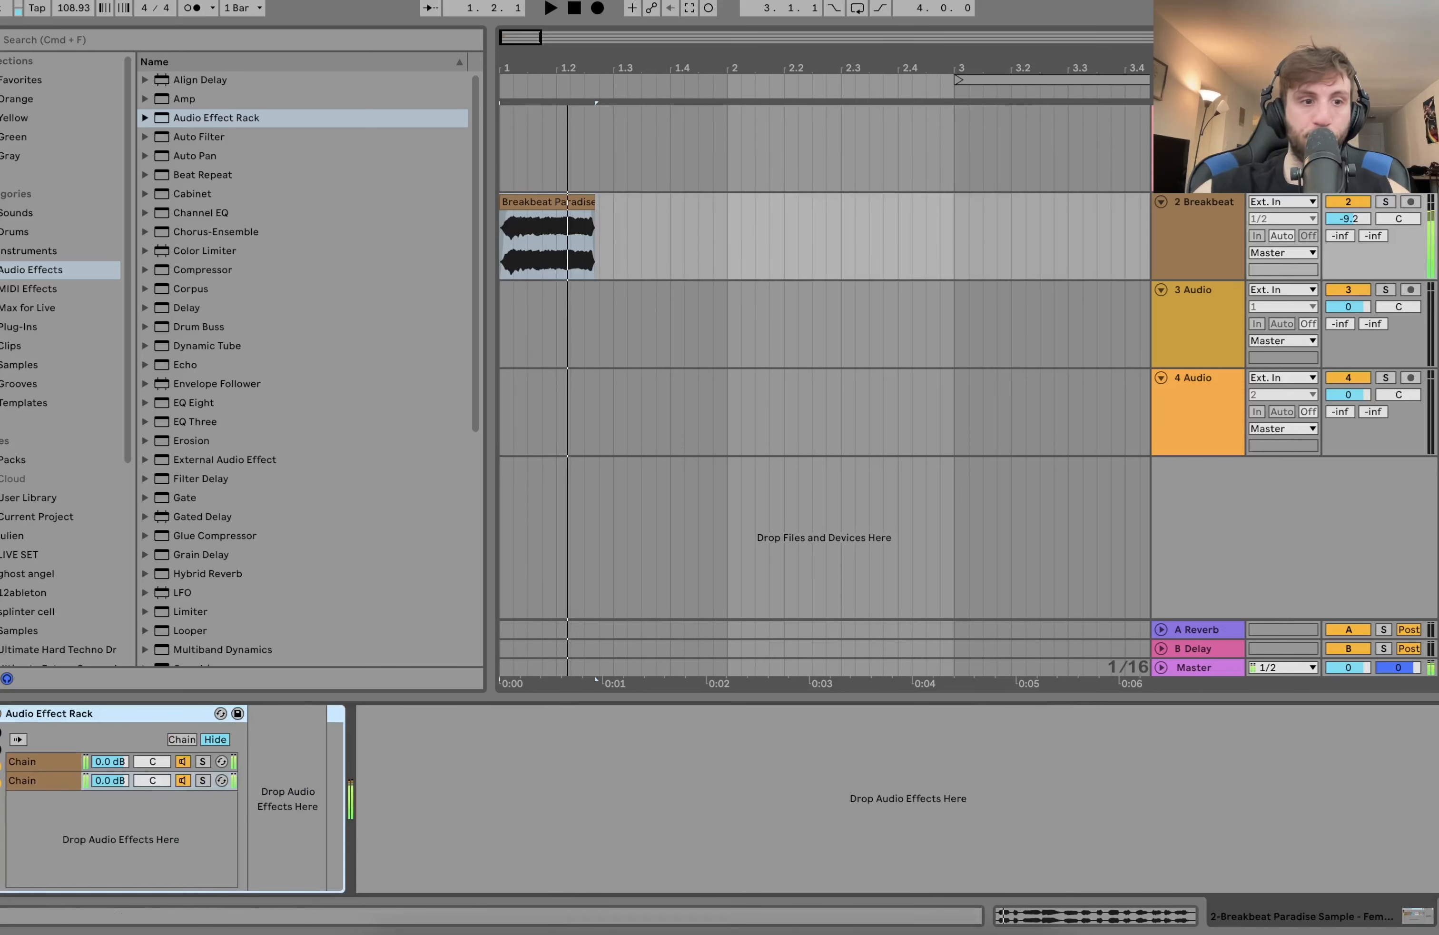
right_click(38, 829)
left_click(50, 837)
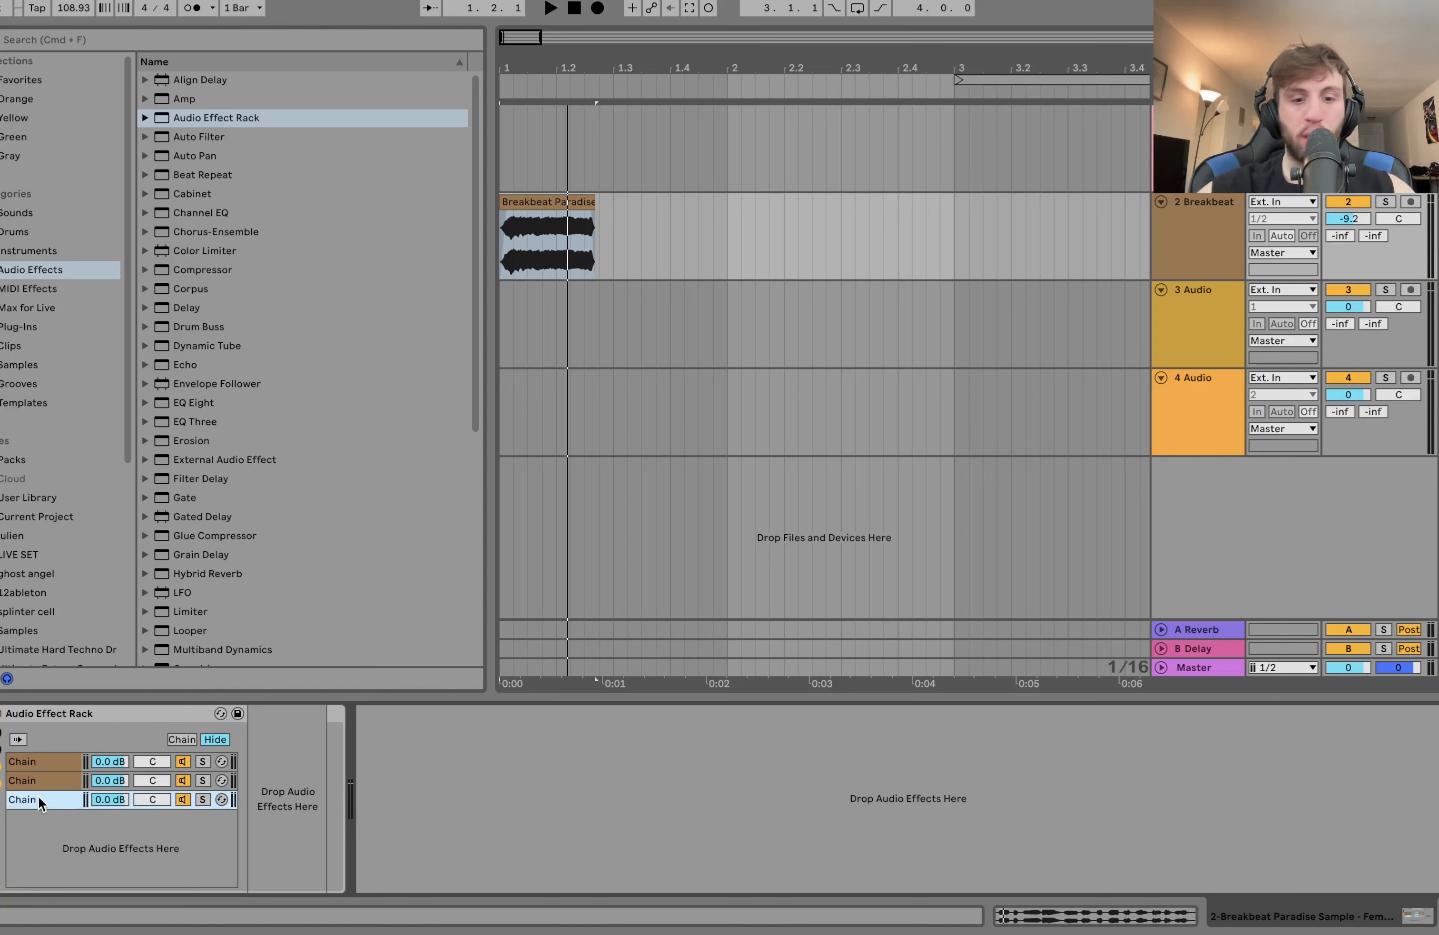
- Rename the rack's three chains, from the lowest upward, as dry, delay and reverb
key("super+r")
type("dry")
key("Return")
key("Up")
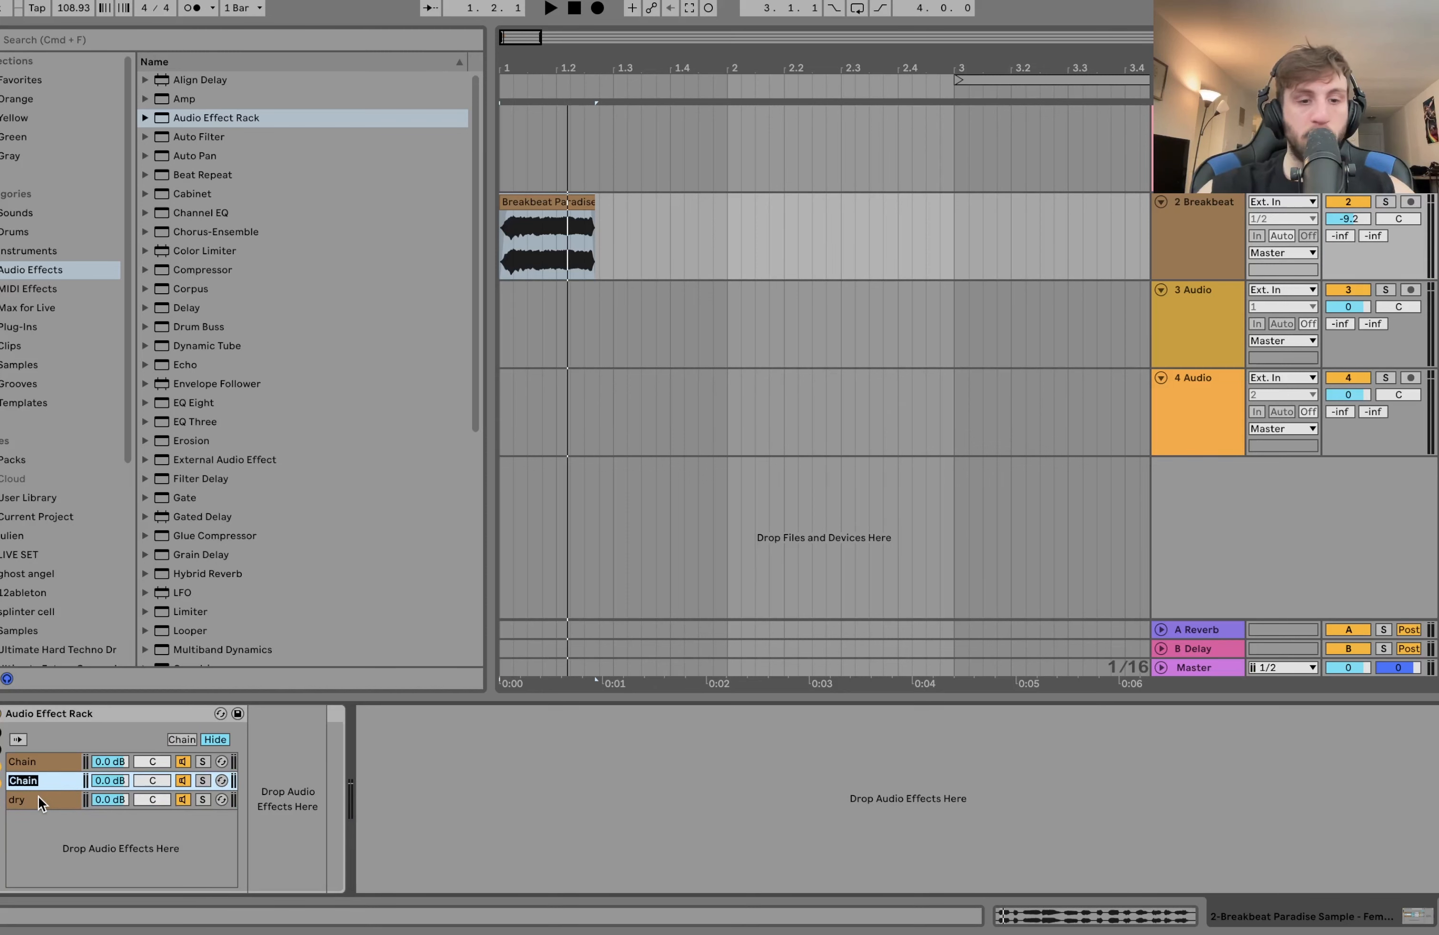
type("delay")
key("Return")
key("Up")
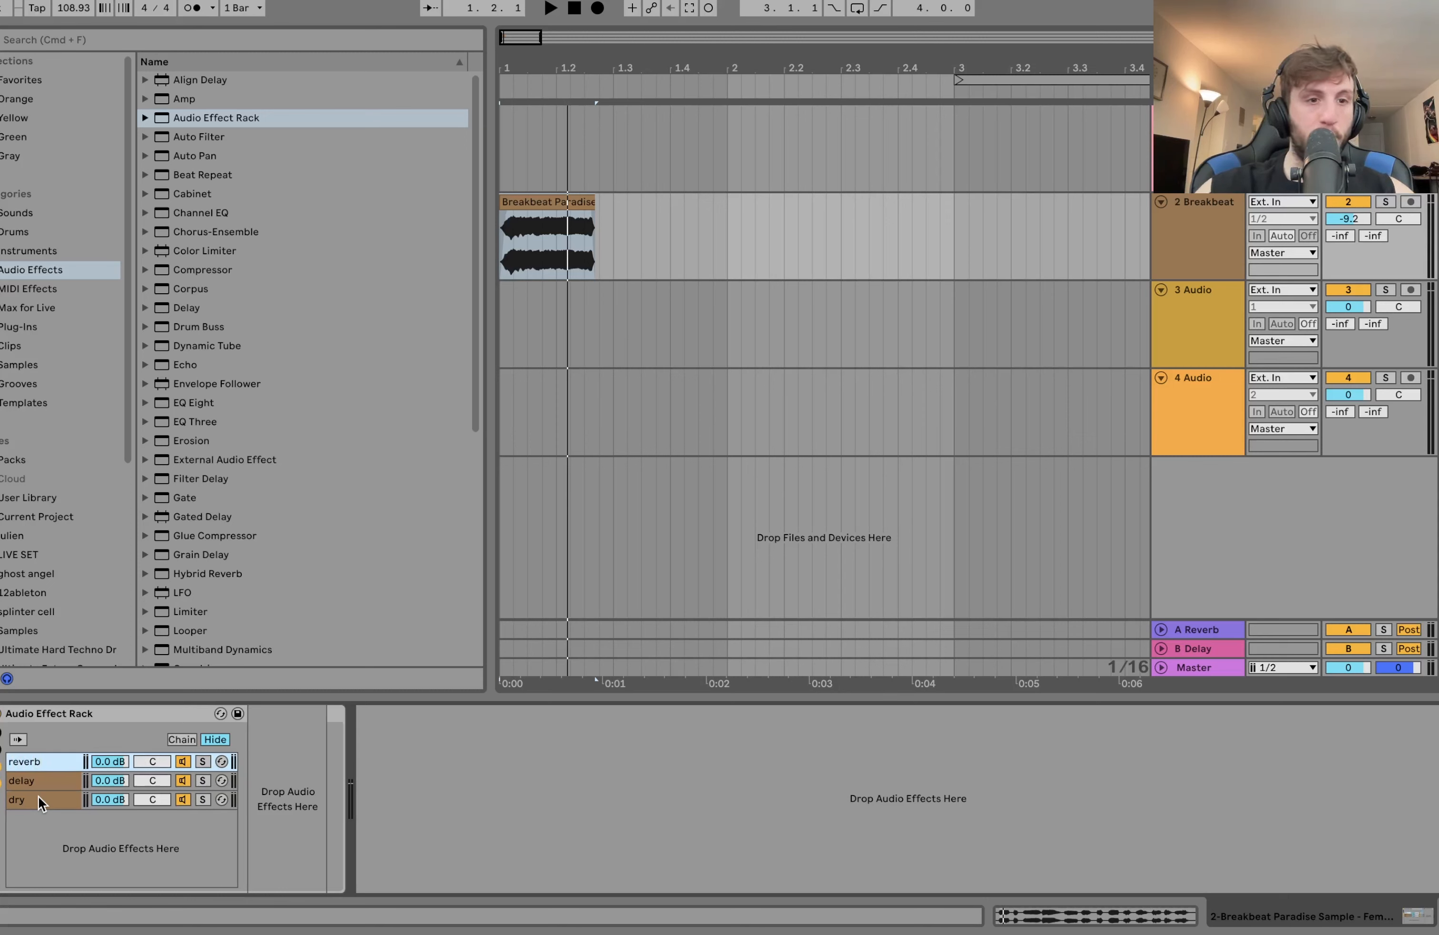
- Load a Reverb into the reverb chain and set it to 100% dry/wet with a decay of 4.34 s
scroll(172, 627, "down", 10)
left_click(192, 408)
left_click_drag(191, 408, 124, 759)
left_click_drag(731, 862, 731, 814)
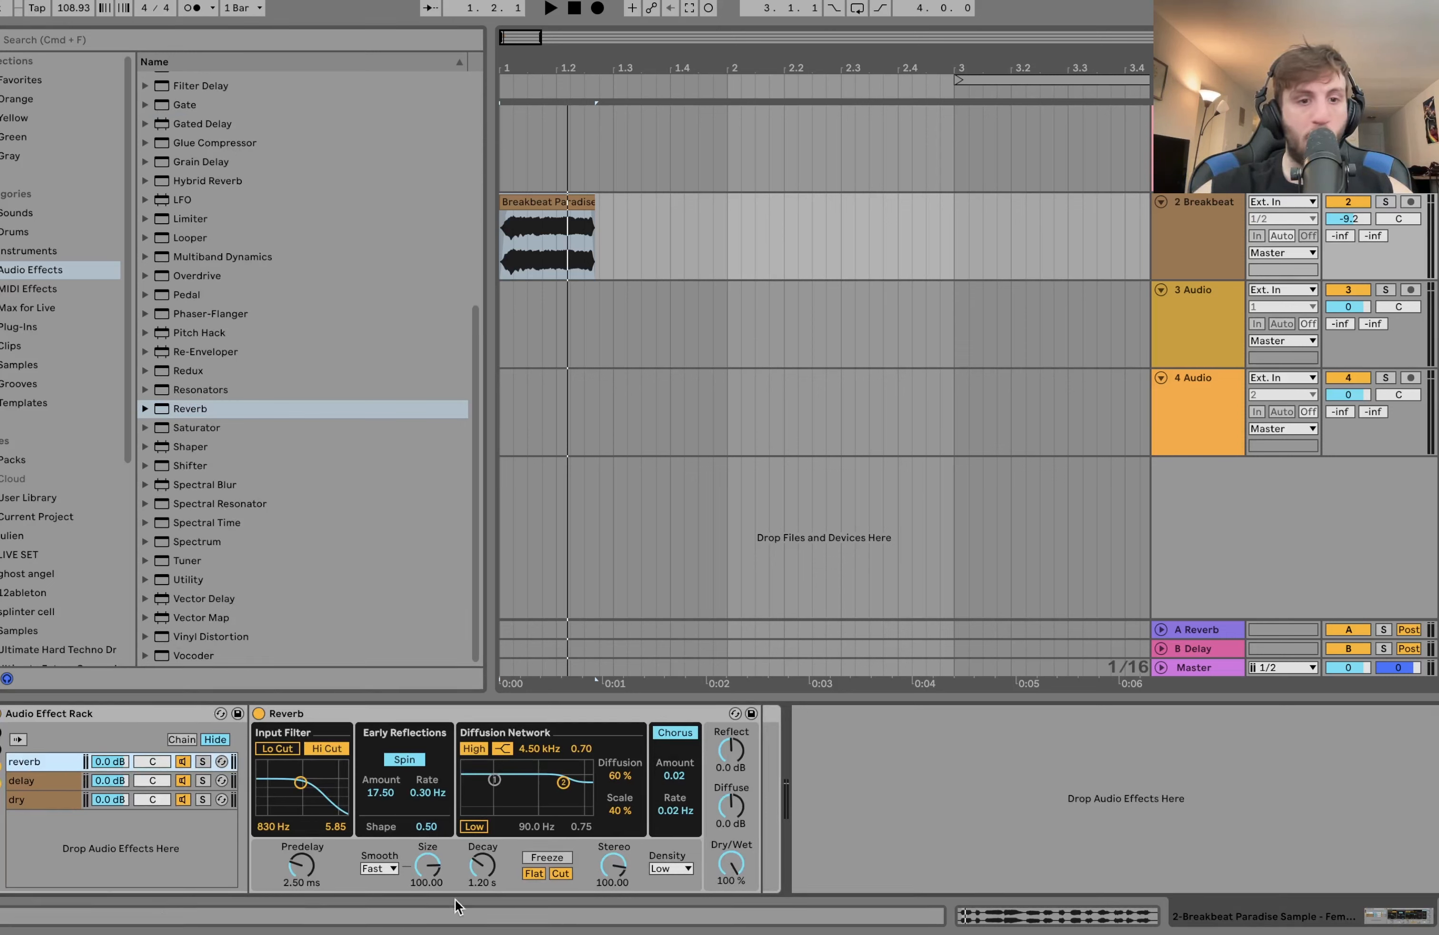
left_click_drag(482, 865, 482, 841)
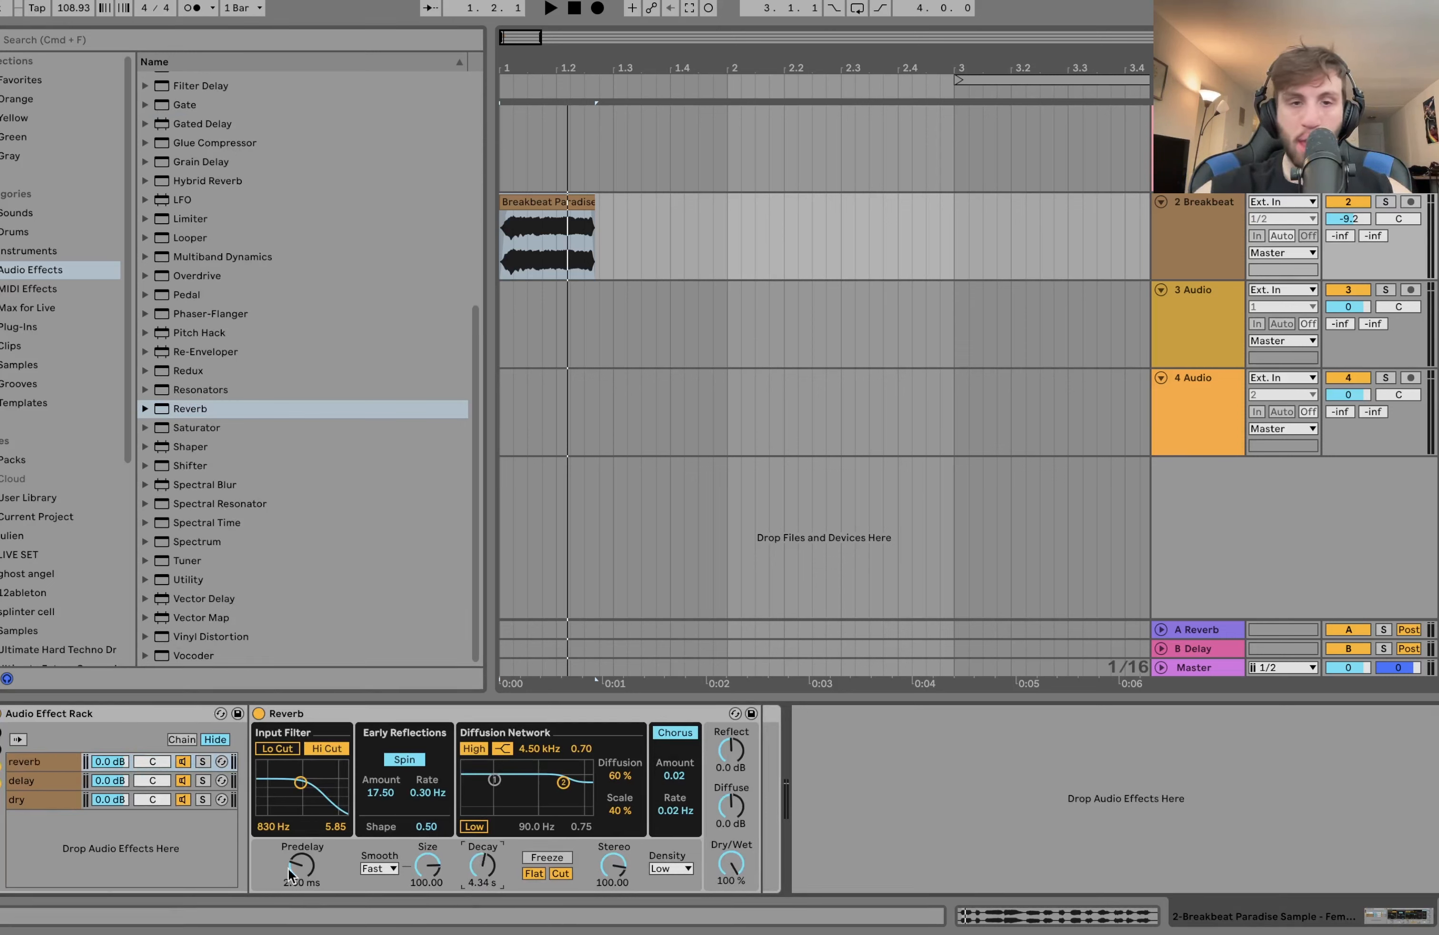
- Load an Echo into the delay chain and set it to 100% dry/wet in Ping Pong mode
left_click(44, 782)
scroll(254, 456, "up", 10)
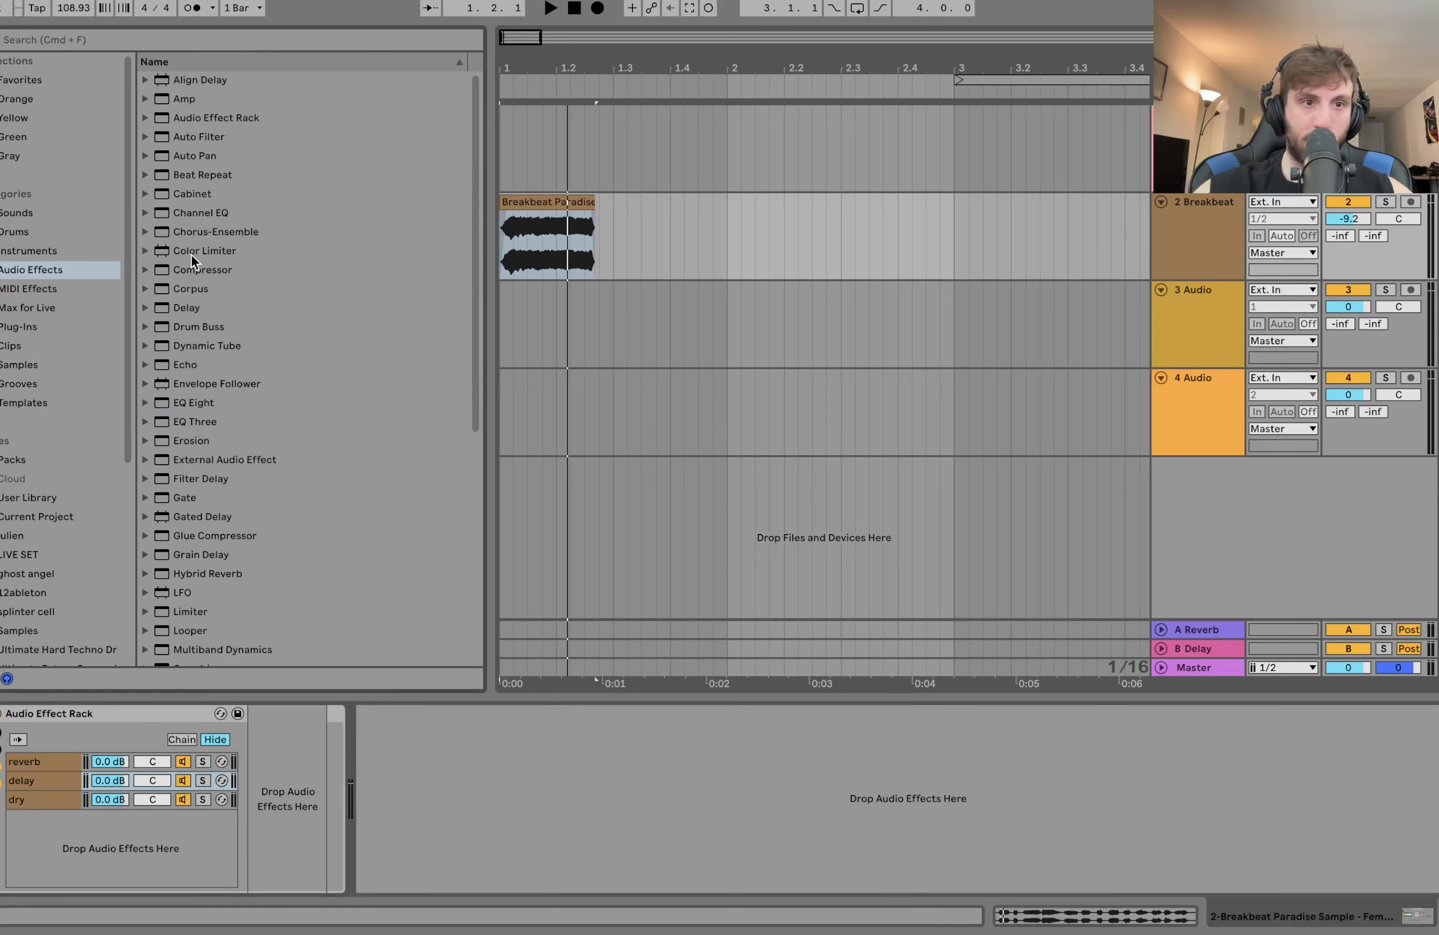
left_click_drag(190, 306, 201, 503)
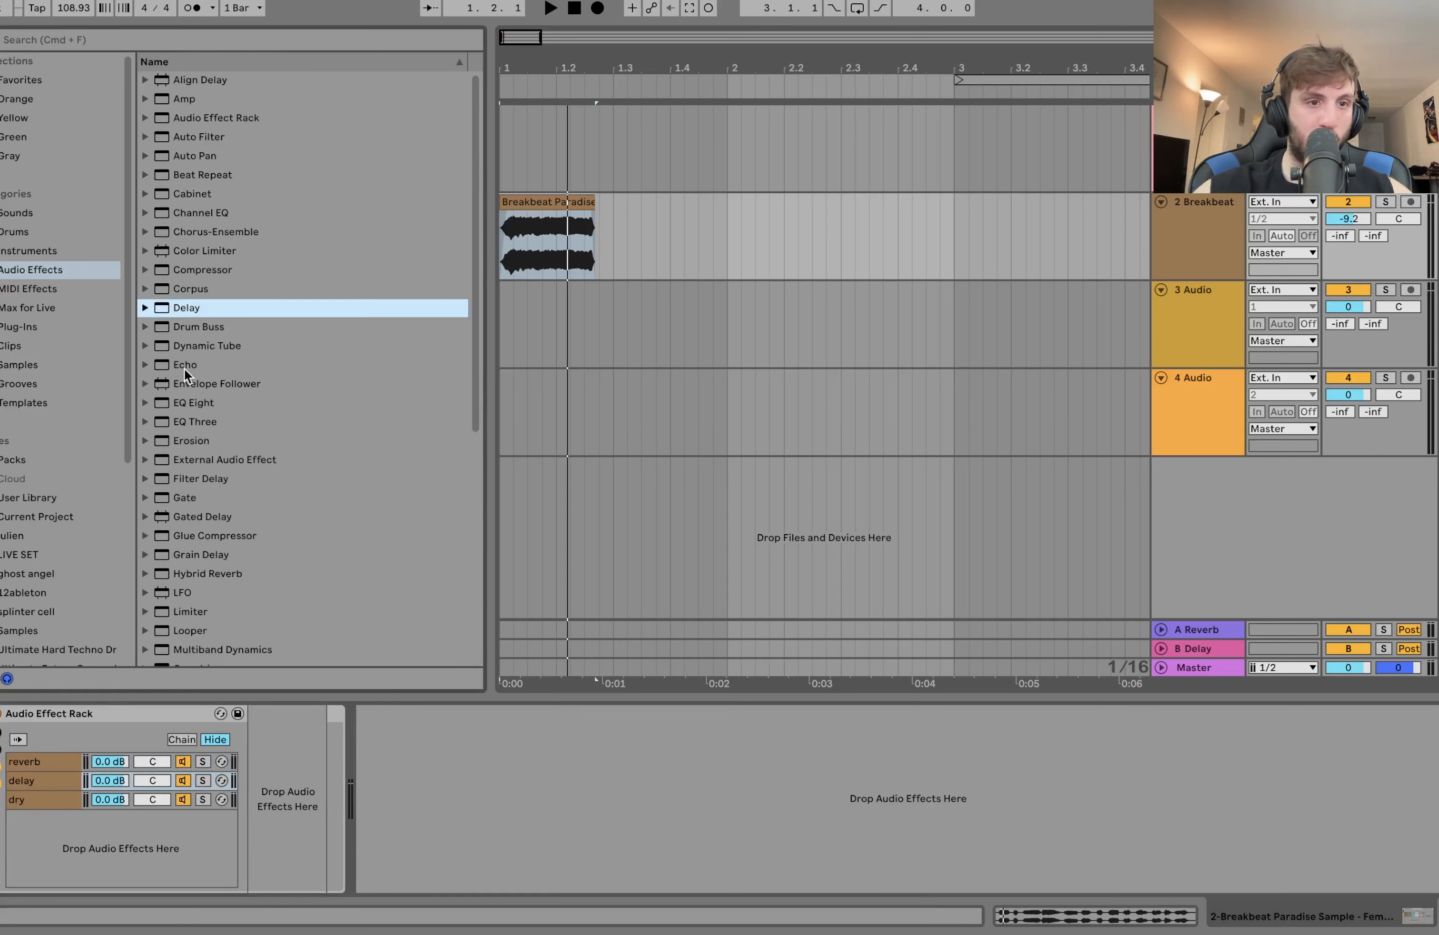
left_click_drag(185, 368, 116, 782)
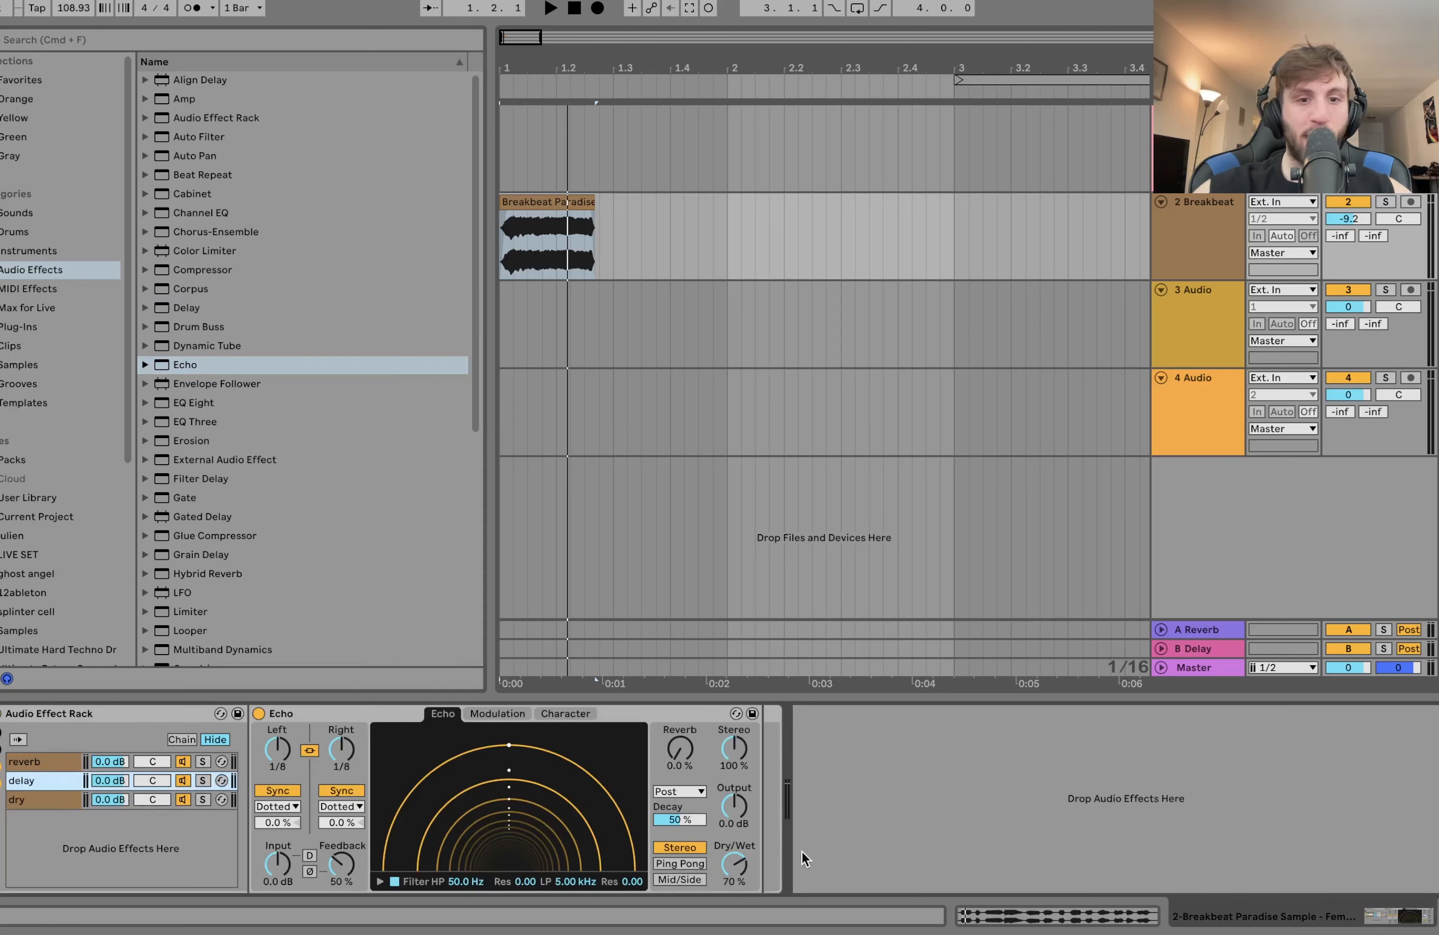
left_click_drag(737, 878, 737, 844)
left_click(674, 860)
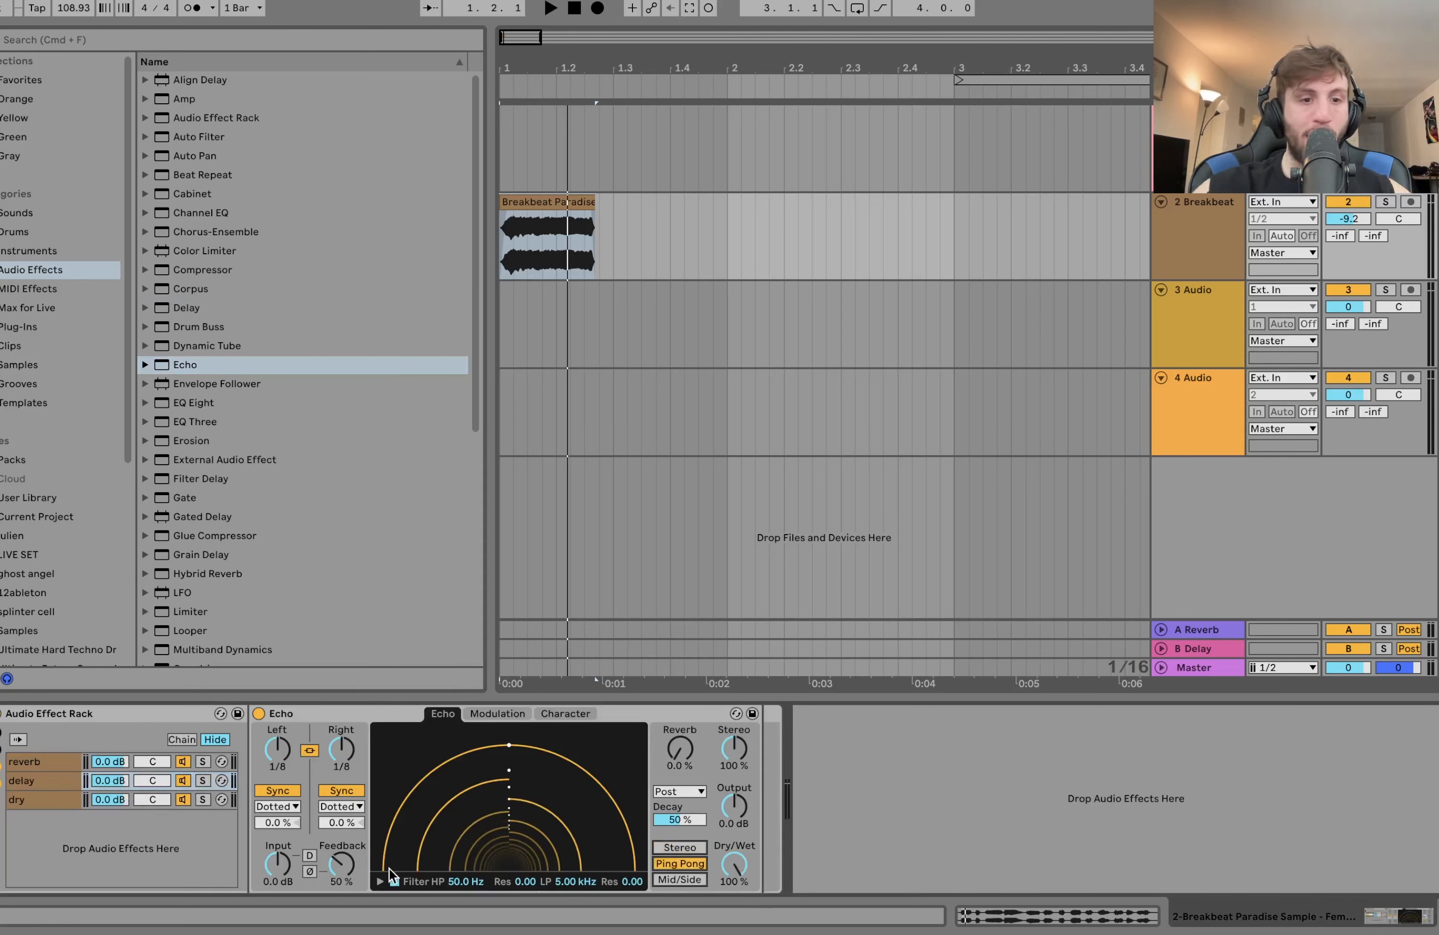
- Set the Echo's feedback to 64% and play the clip through the rack
left_click_drag(341, 865, 342, 864)
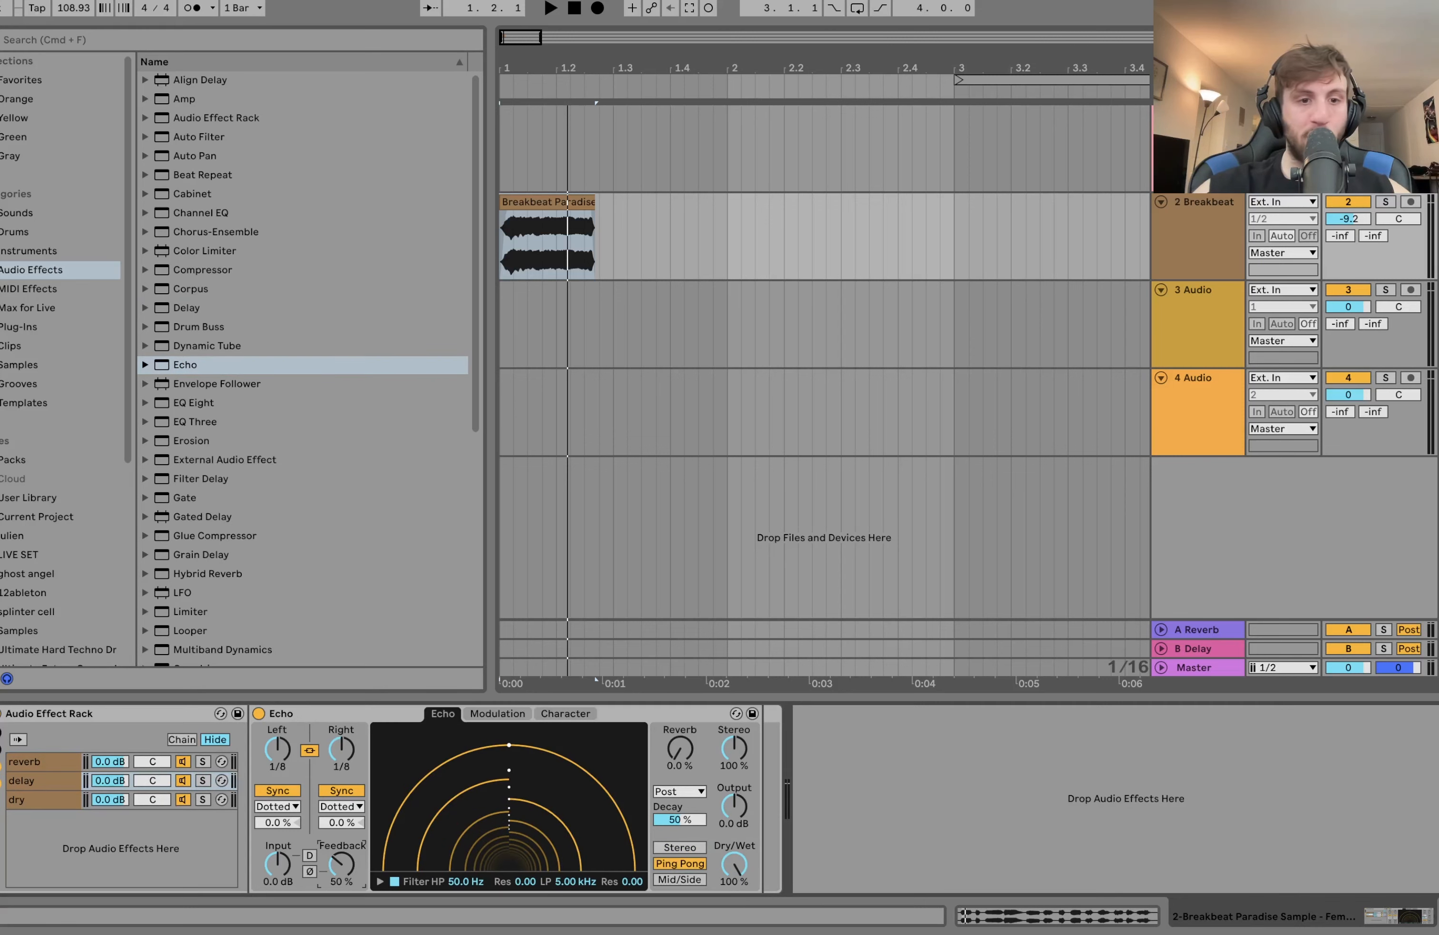
left_click(35, 801)
key("space")
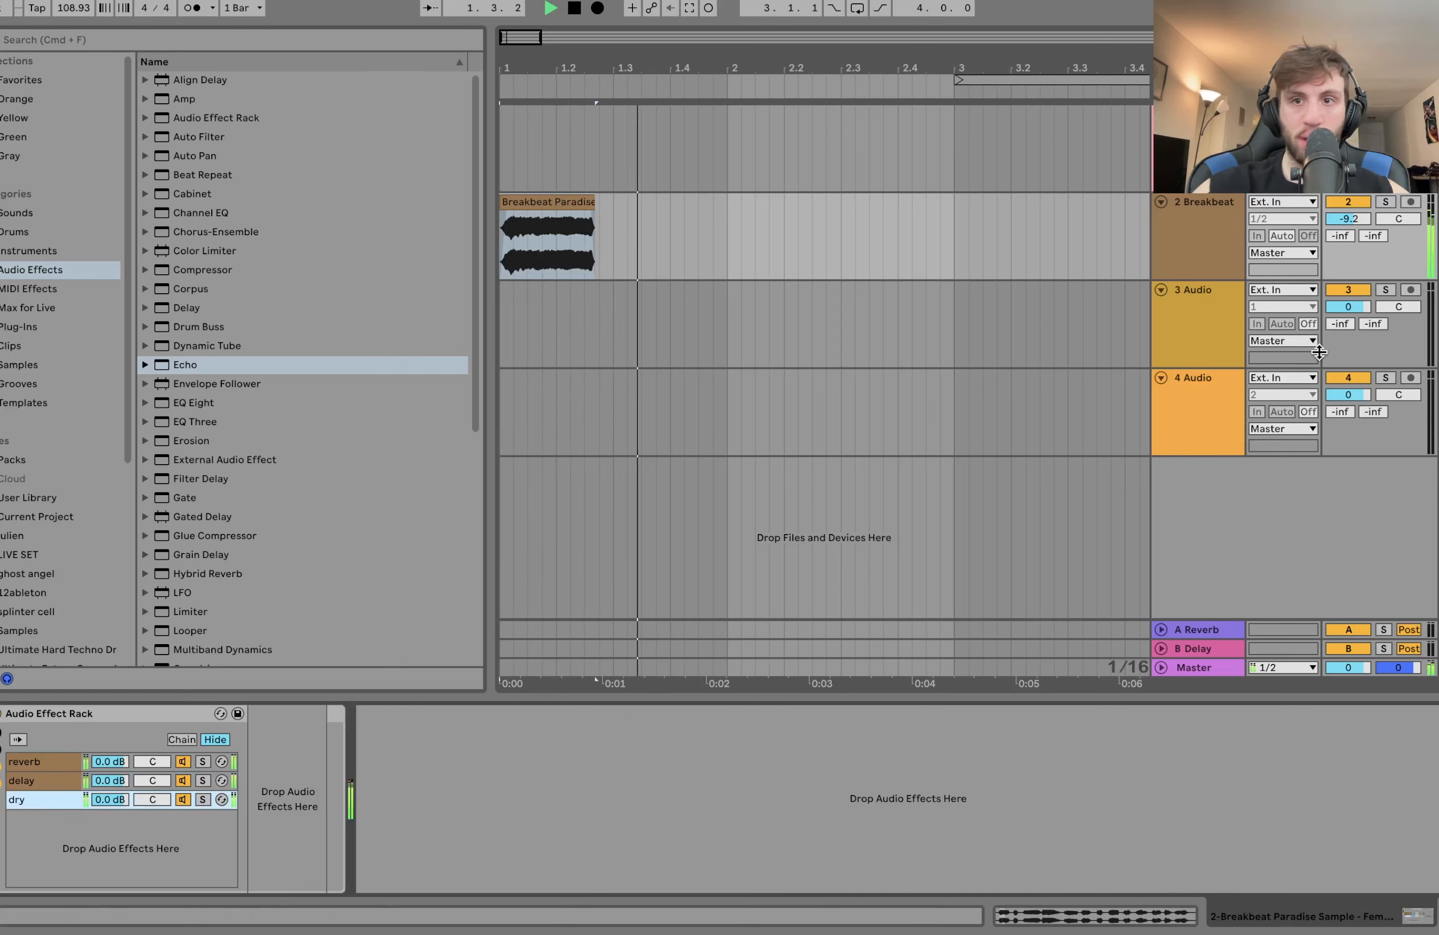
- Lengthen the decay of the Reverb in the reverb chain to 16.9 s while the clip plays
left_click(50, 761)
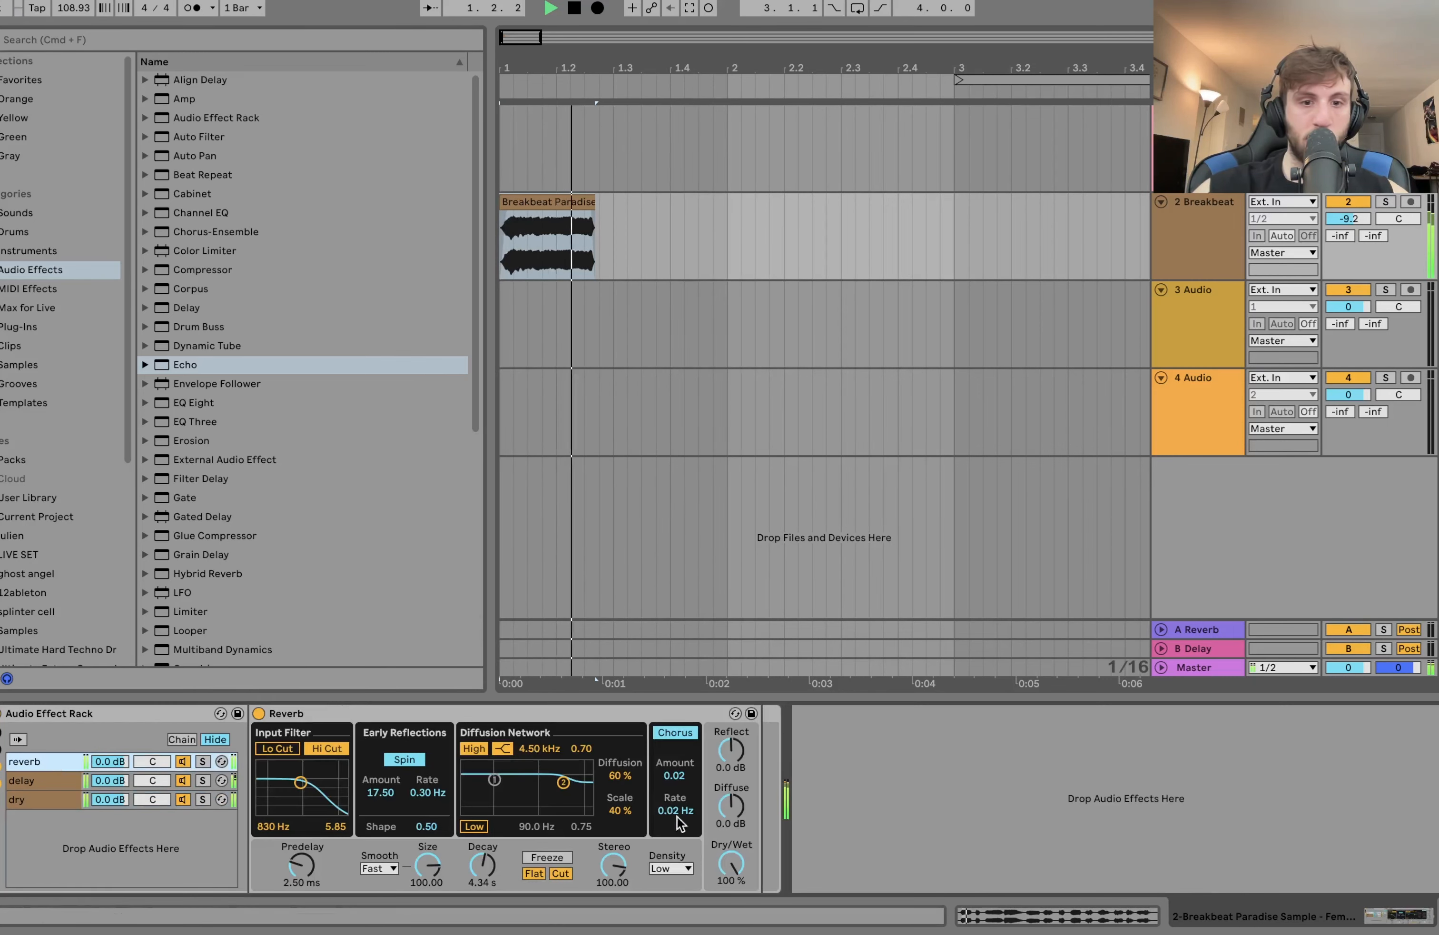
mouse_move(483, 863)
left_mouse_down()
mouse_move(484, 844)
mouse_move(484, 862)
left_mouse_up()
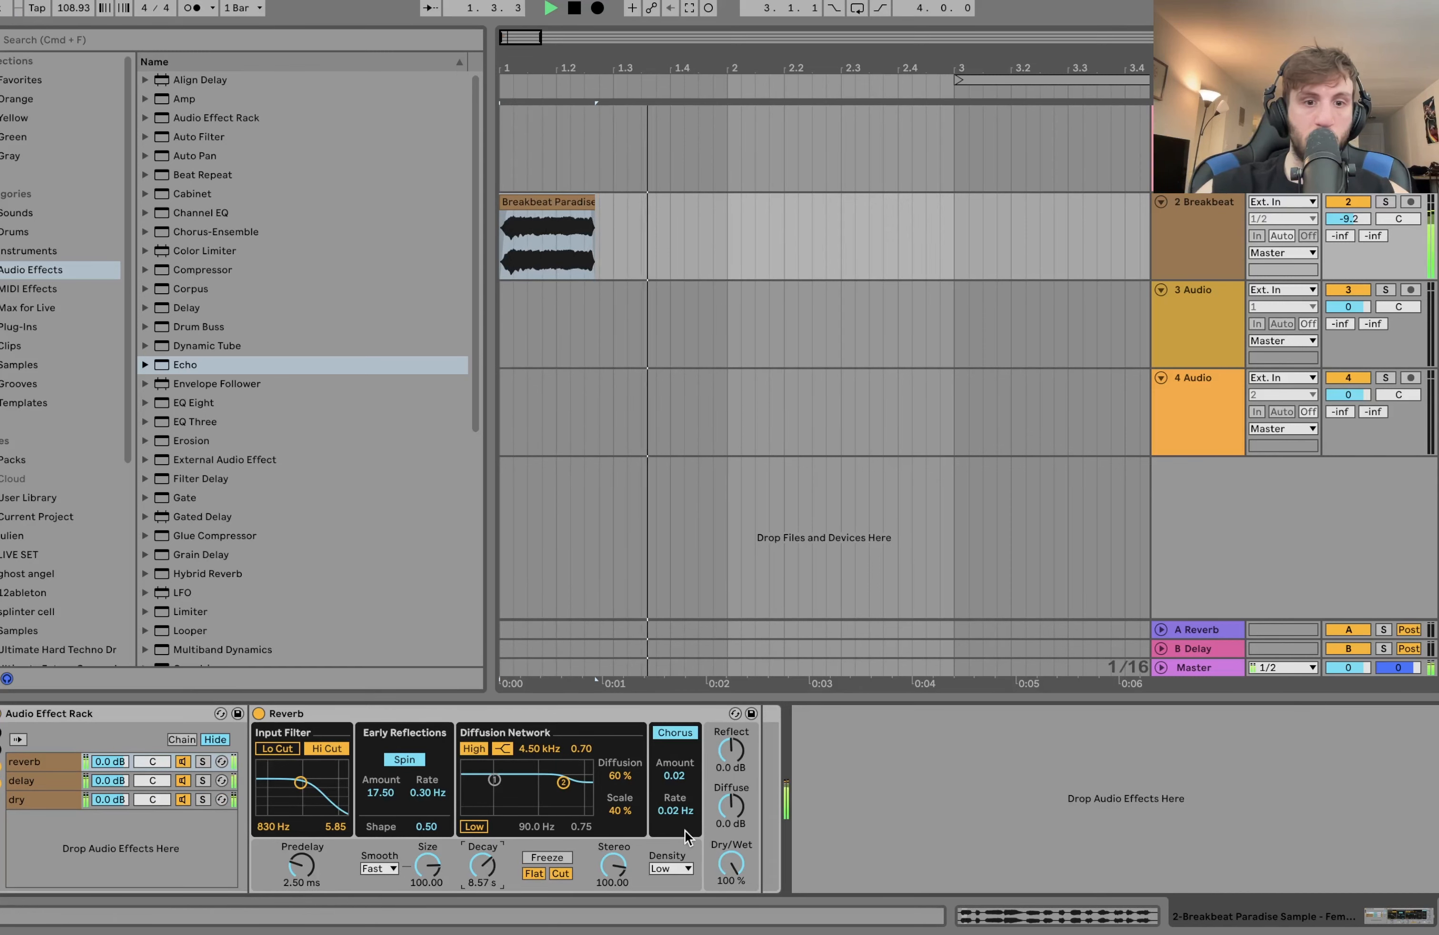
left_click_drag(484, 865, 488, 858)
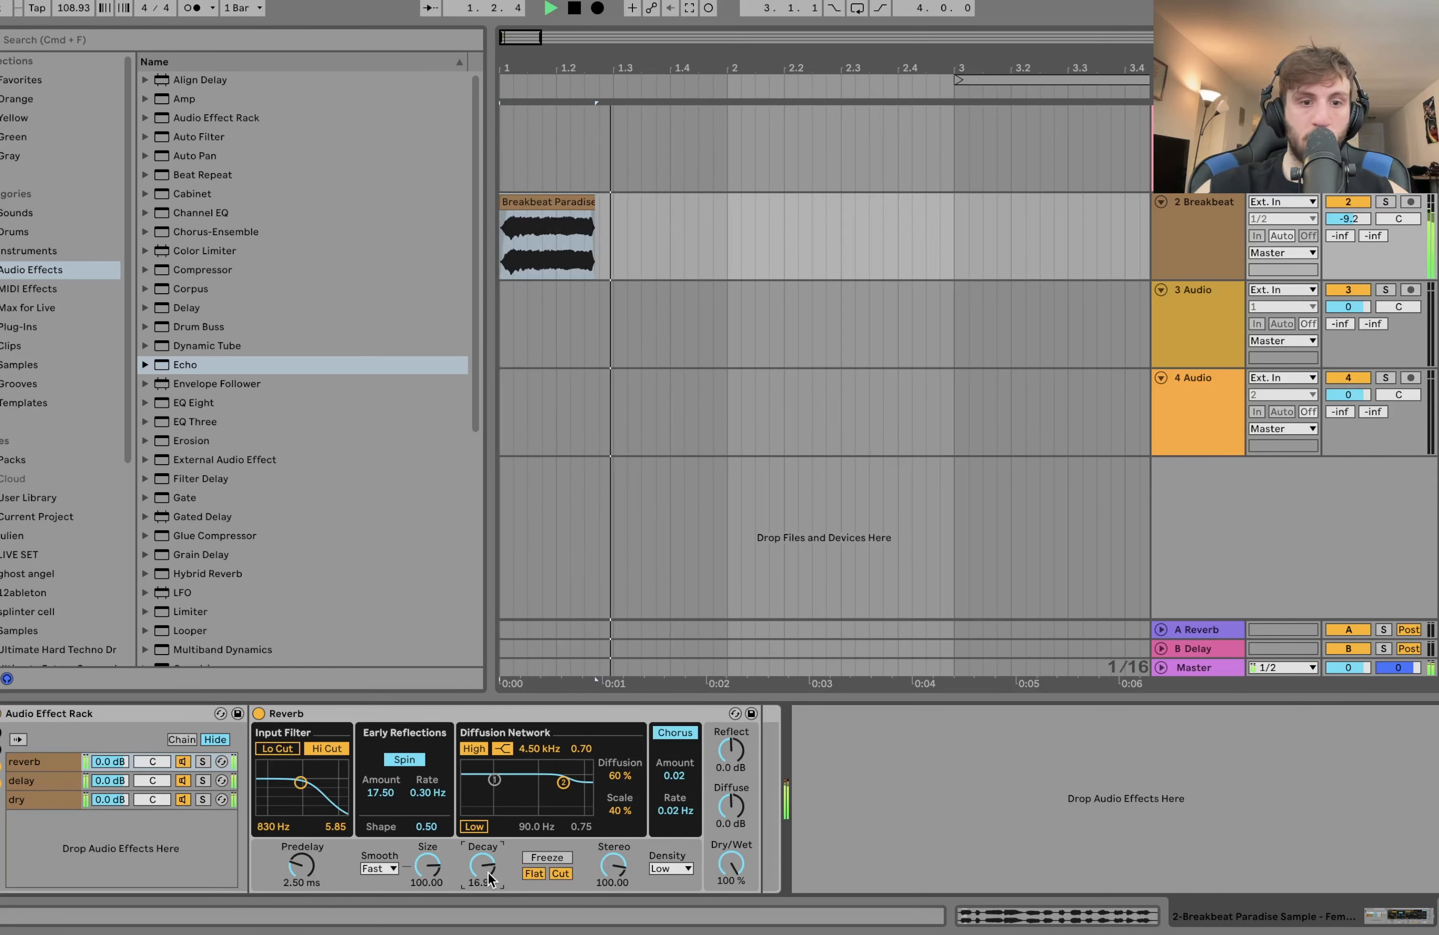
key("space")
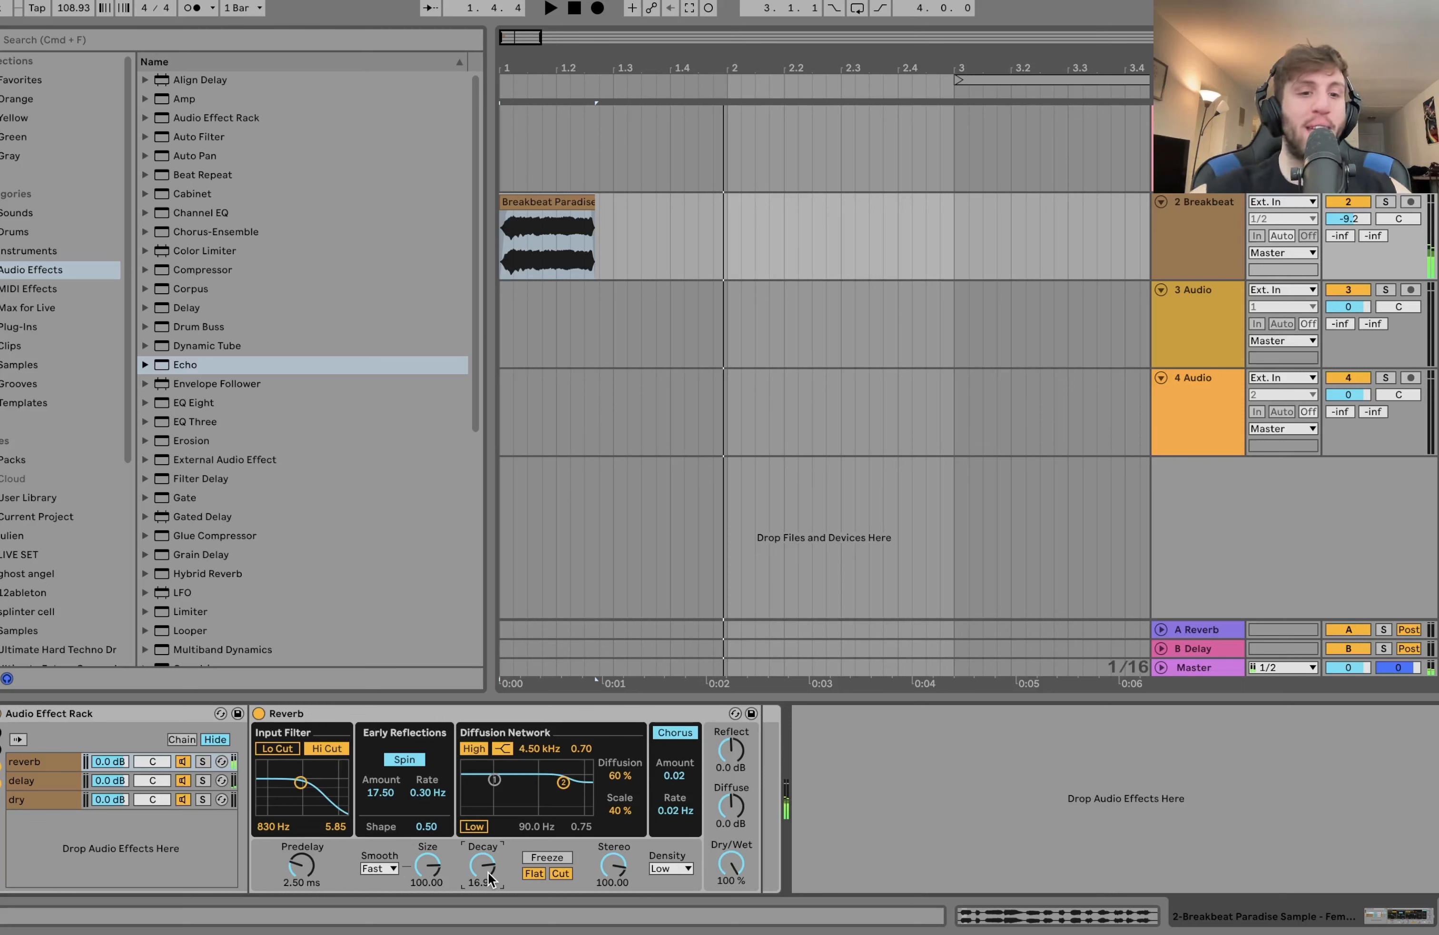
- Lower the delay chain's volume to -9.3 dB and the reverb chain's to -10.6 dB, and audition the mix
left_click(40, 781)
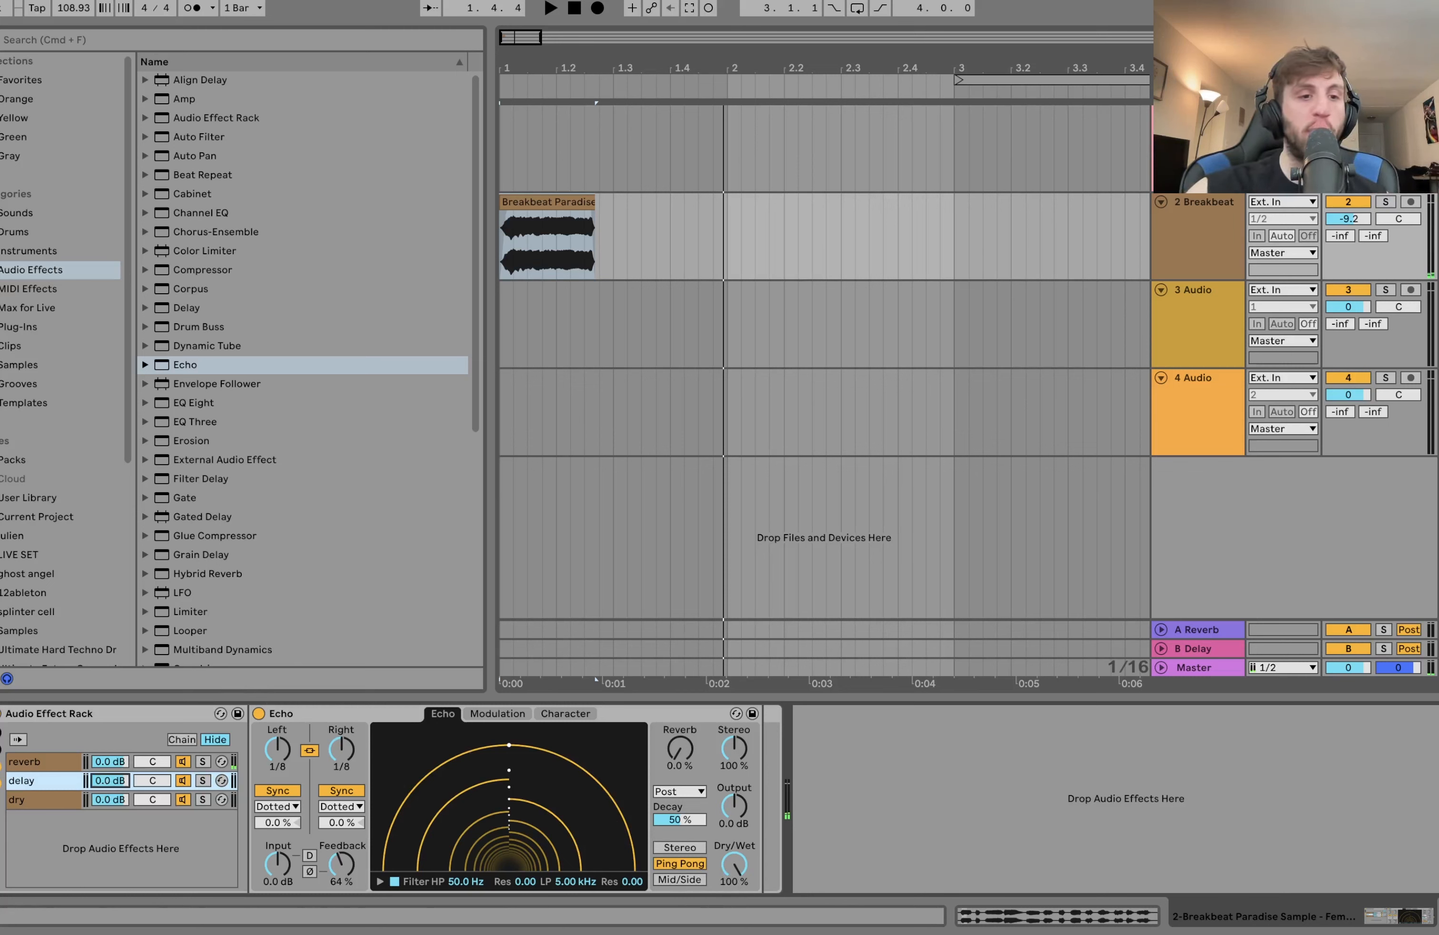
mouse_move(106, 782)
left_mouse_down()
mouse_move(106, 808)
mouse_move(109, 789)
left_mouse_up()
key("space")
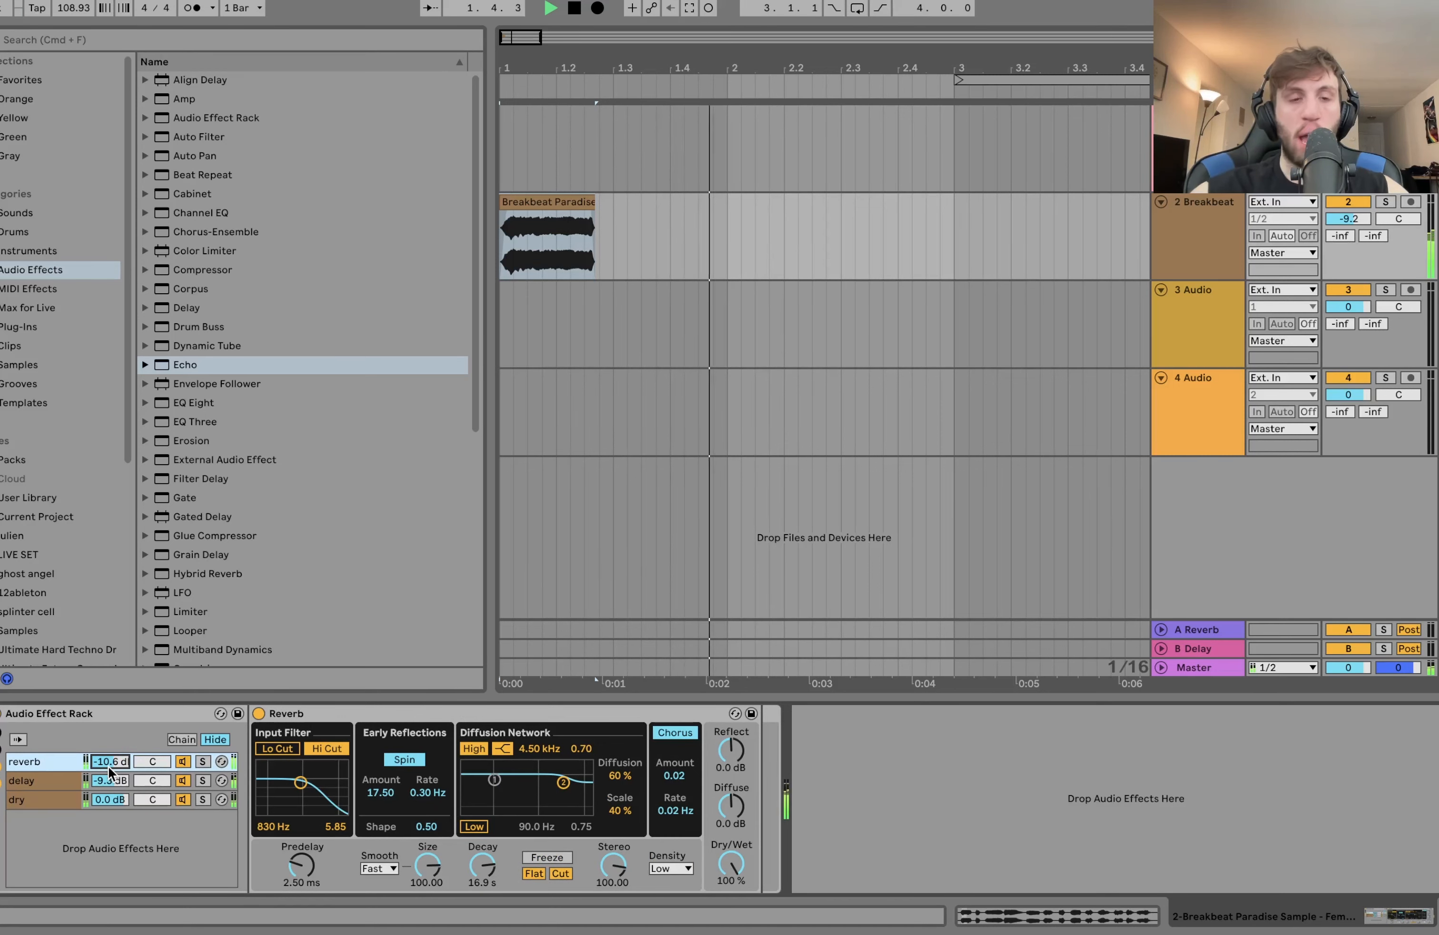
key("space")
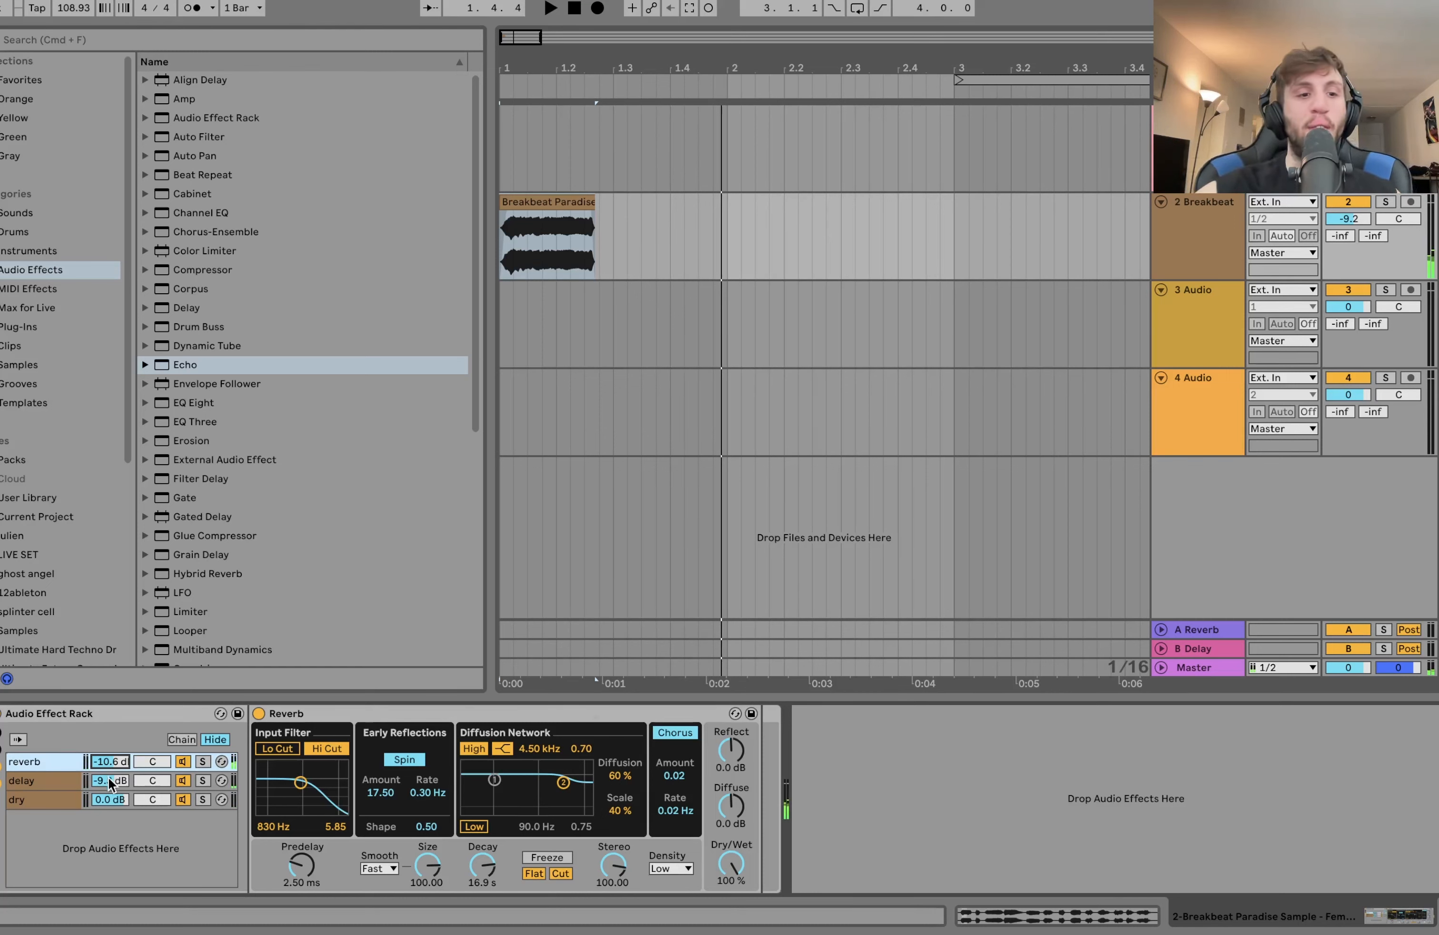
- Reset the delay and reverb chain volumes to 0 dB and briefly solo the dry chain
left_click(108, 779)
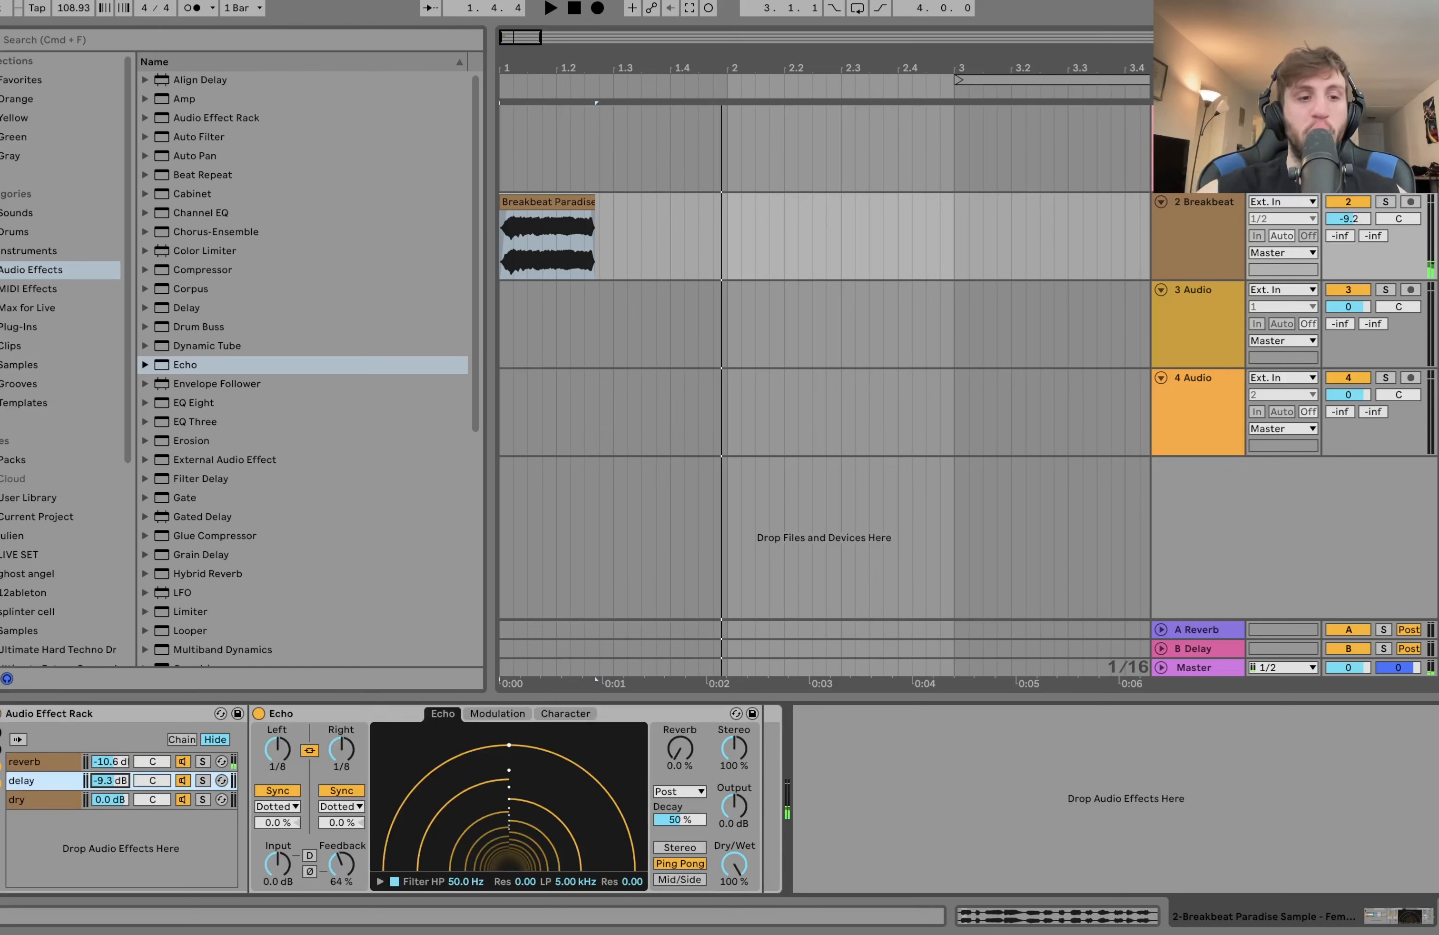
double_click(108, 779)
double_click(122, 764)
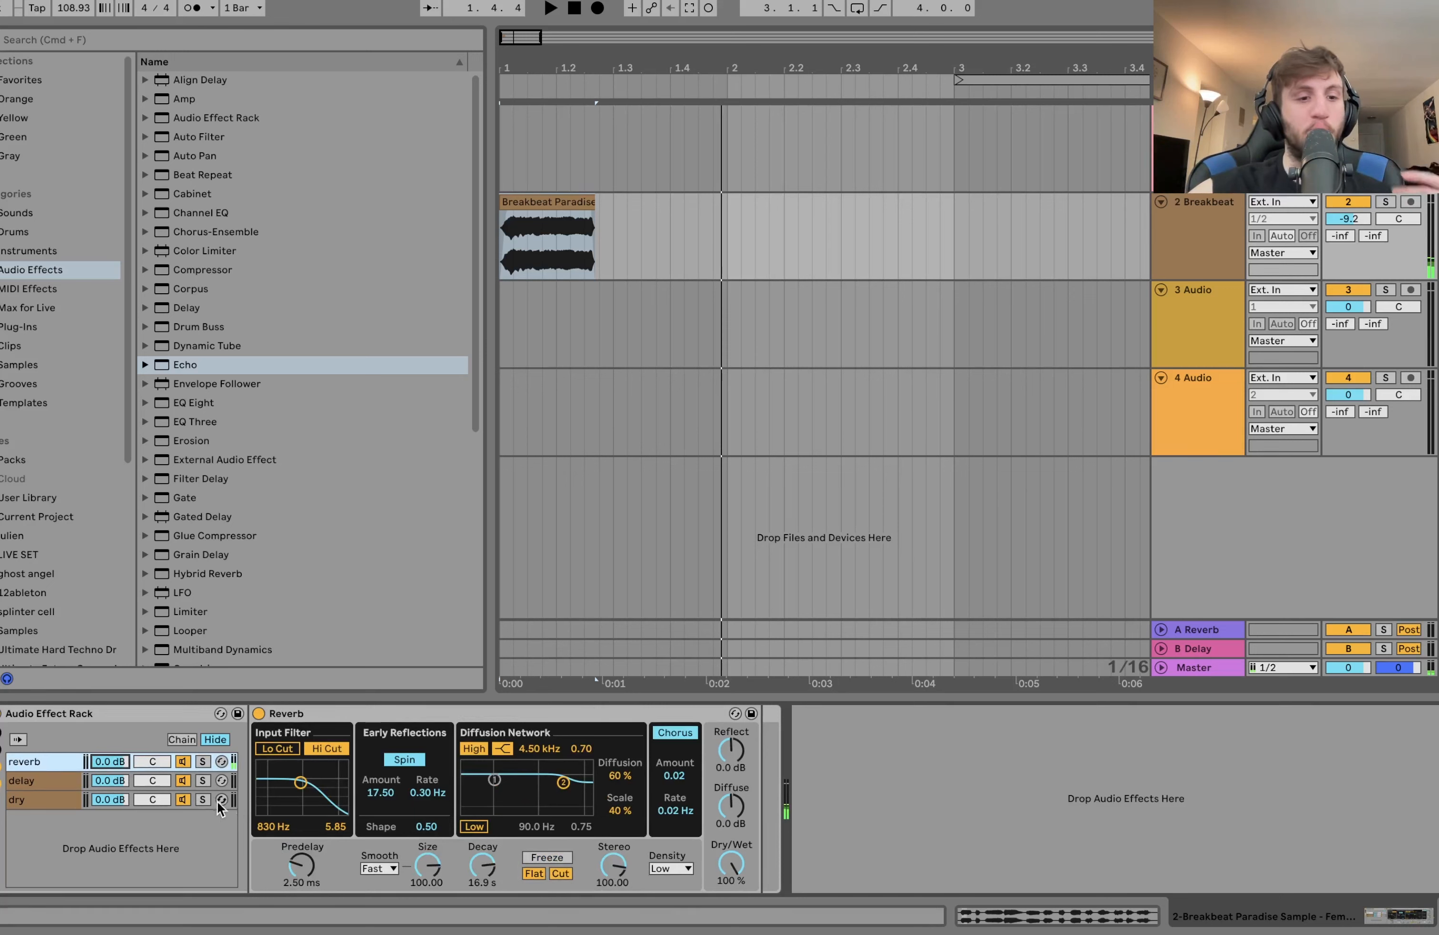
left_click(203, 799)
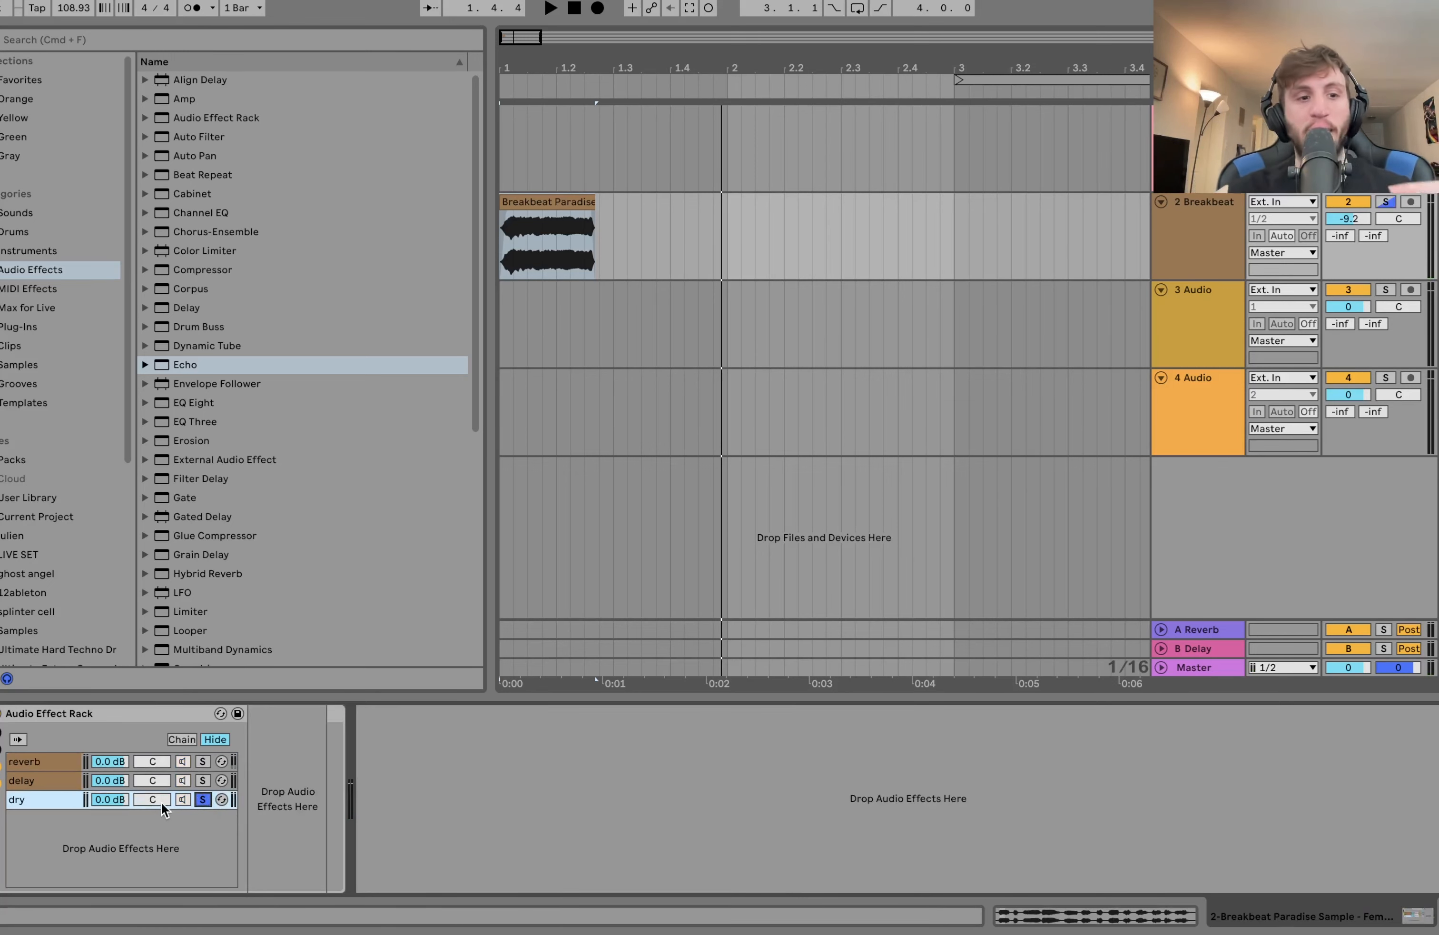
left_click(203, 798)
- Try lower dry/wet amounts on the Echo and the Reverb, 47% on the Reverb, audition the clip, and revert them
left_click(33, 780)
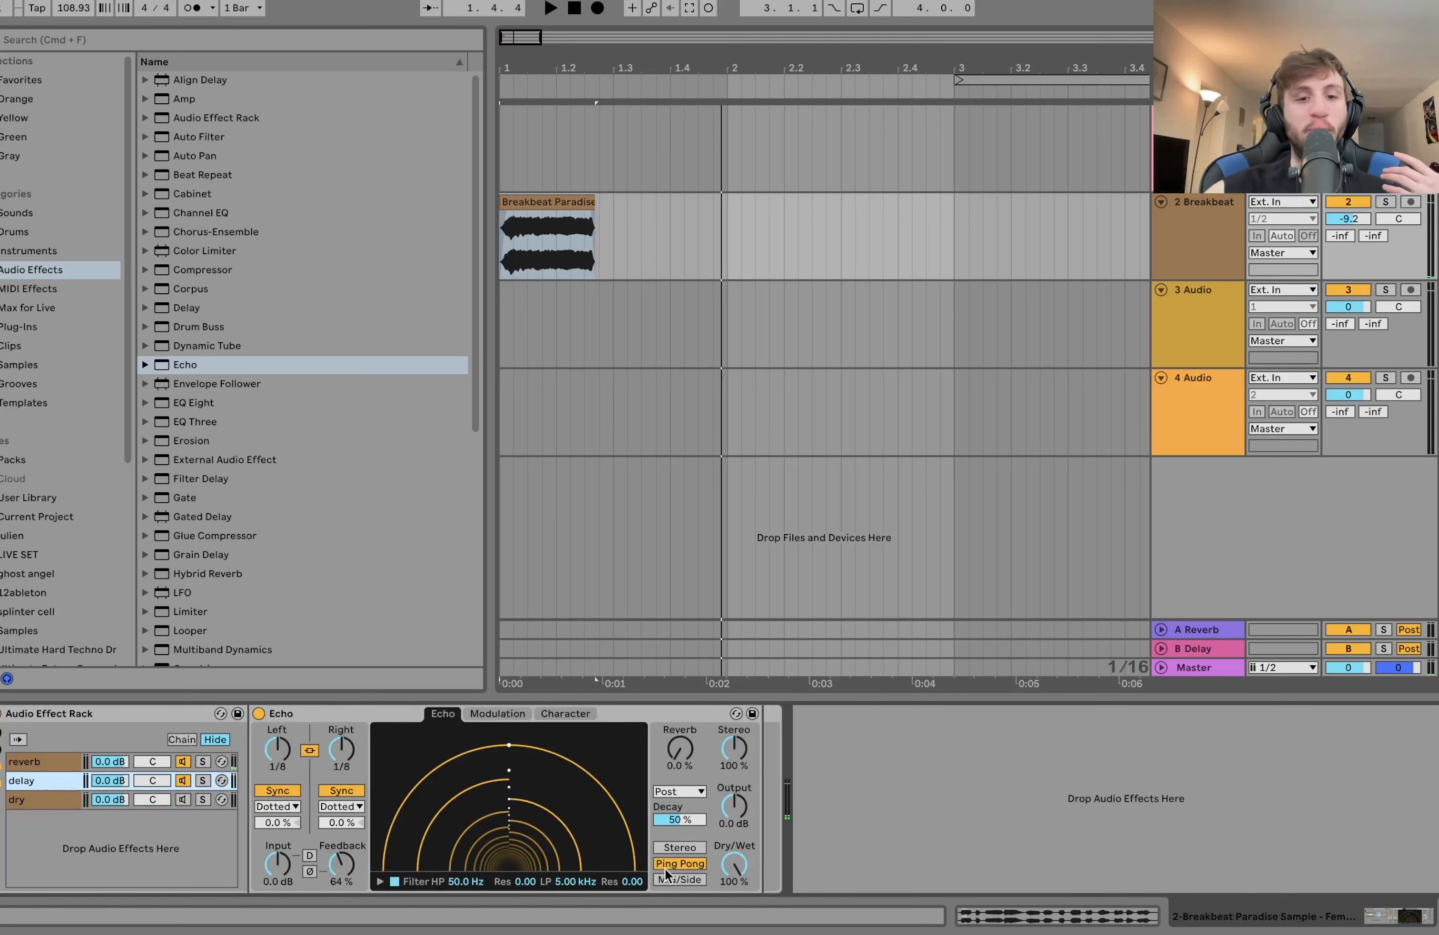
mouse_move(743, 875)
left_mouse_down()
mouse_move(725, 863)
mouse_move(725, 889)
left_mouse_up()
left_click(52, 760)
key("space")
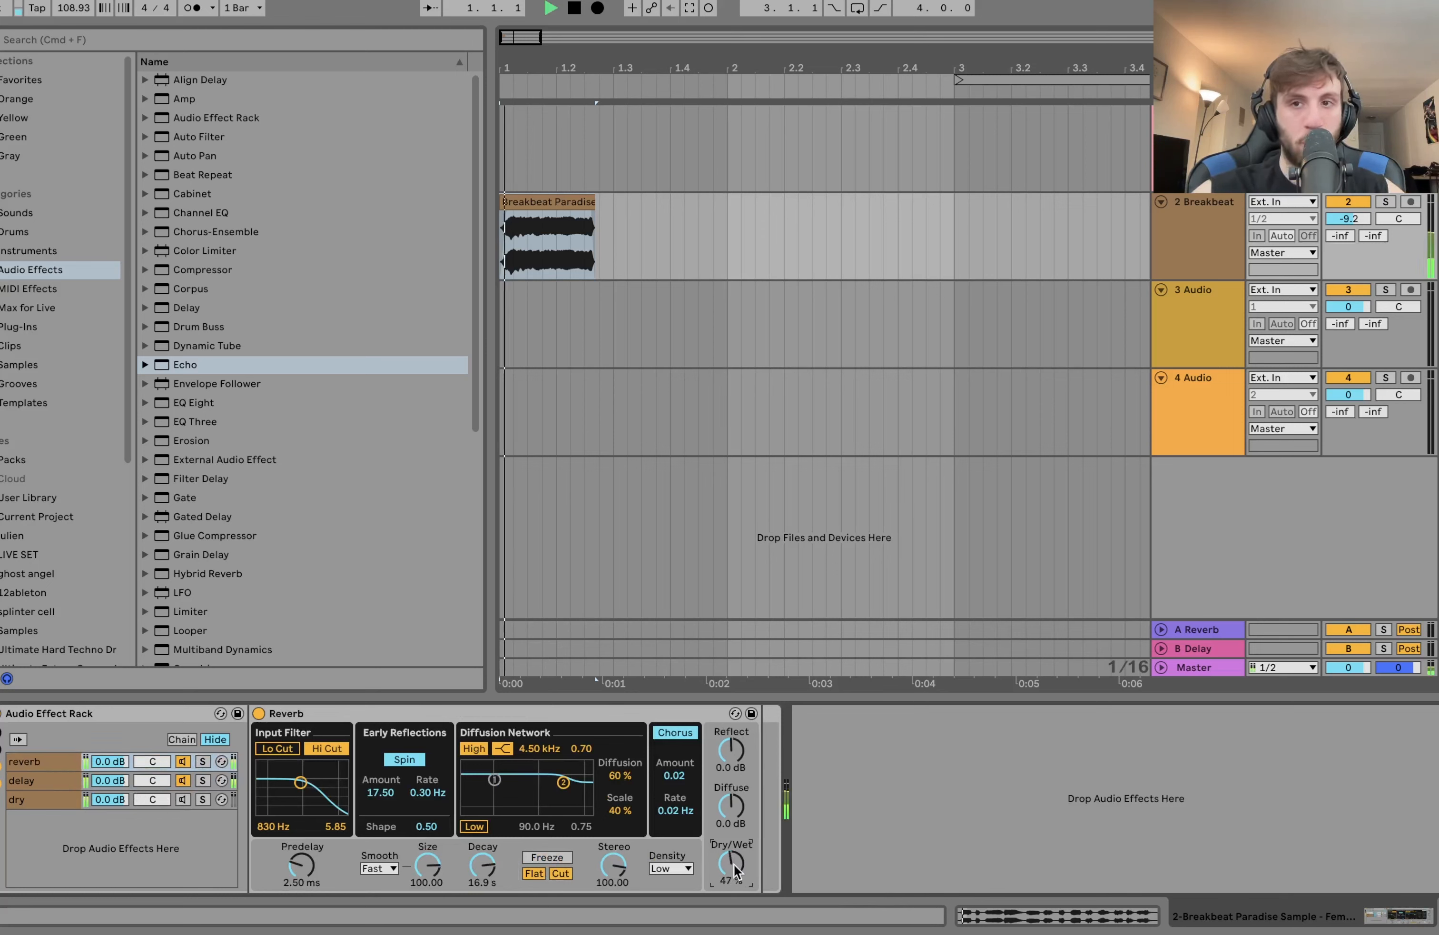
key("space")
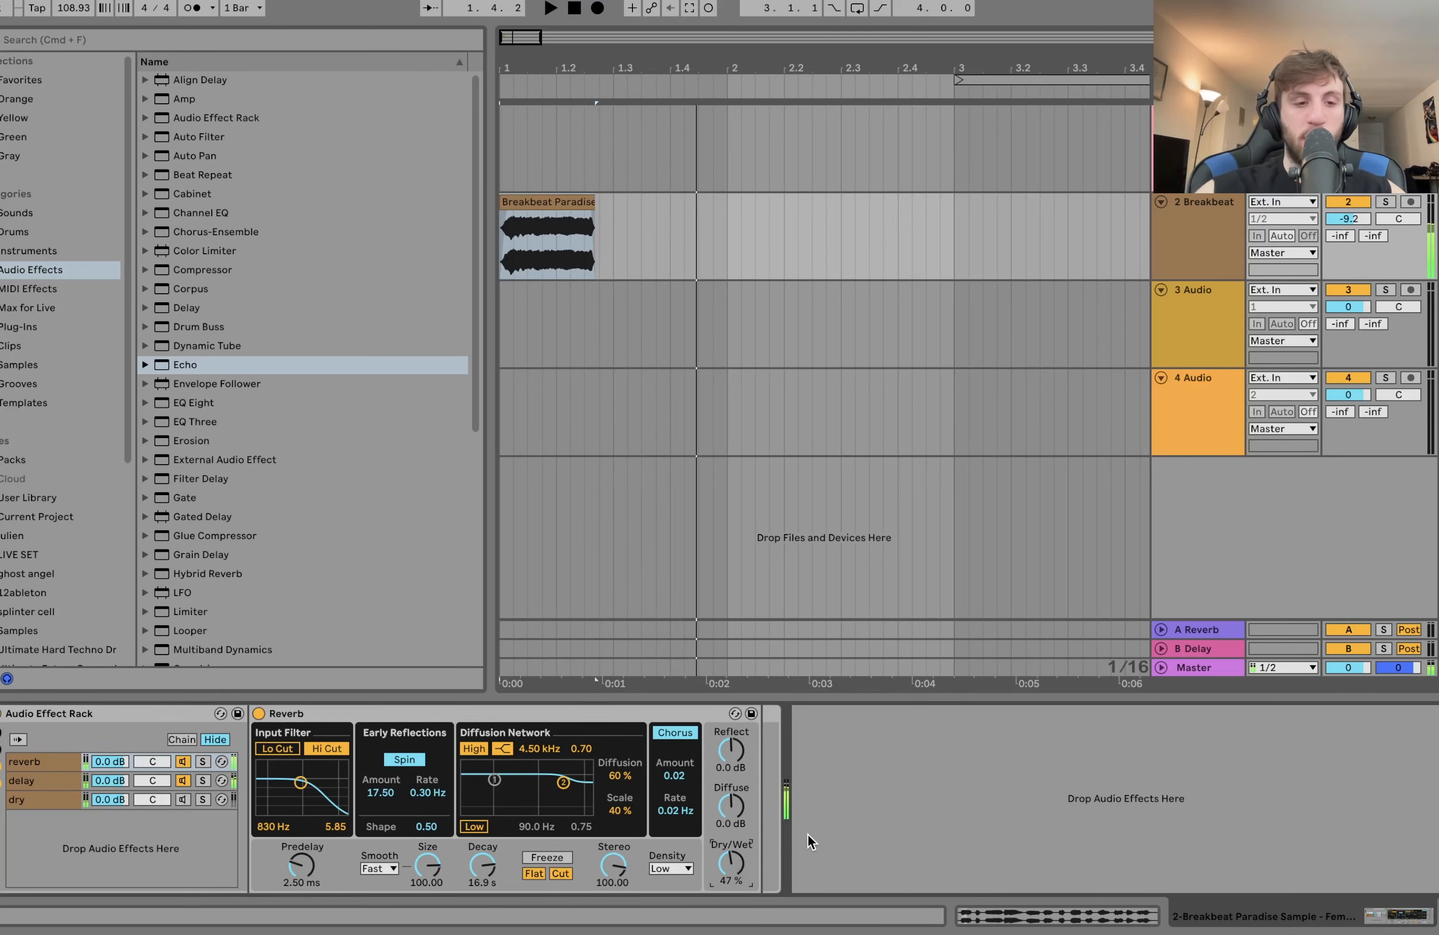
key("super+z")
left_click(33, 780)
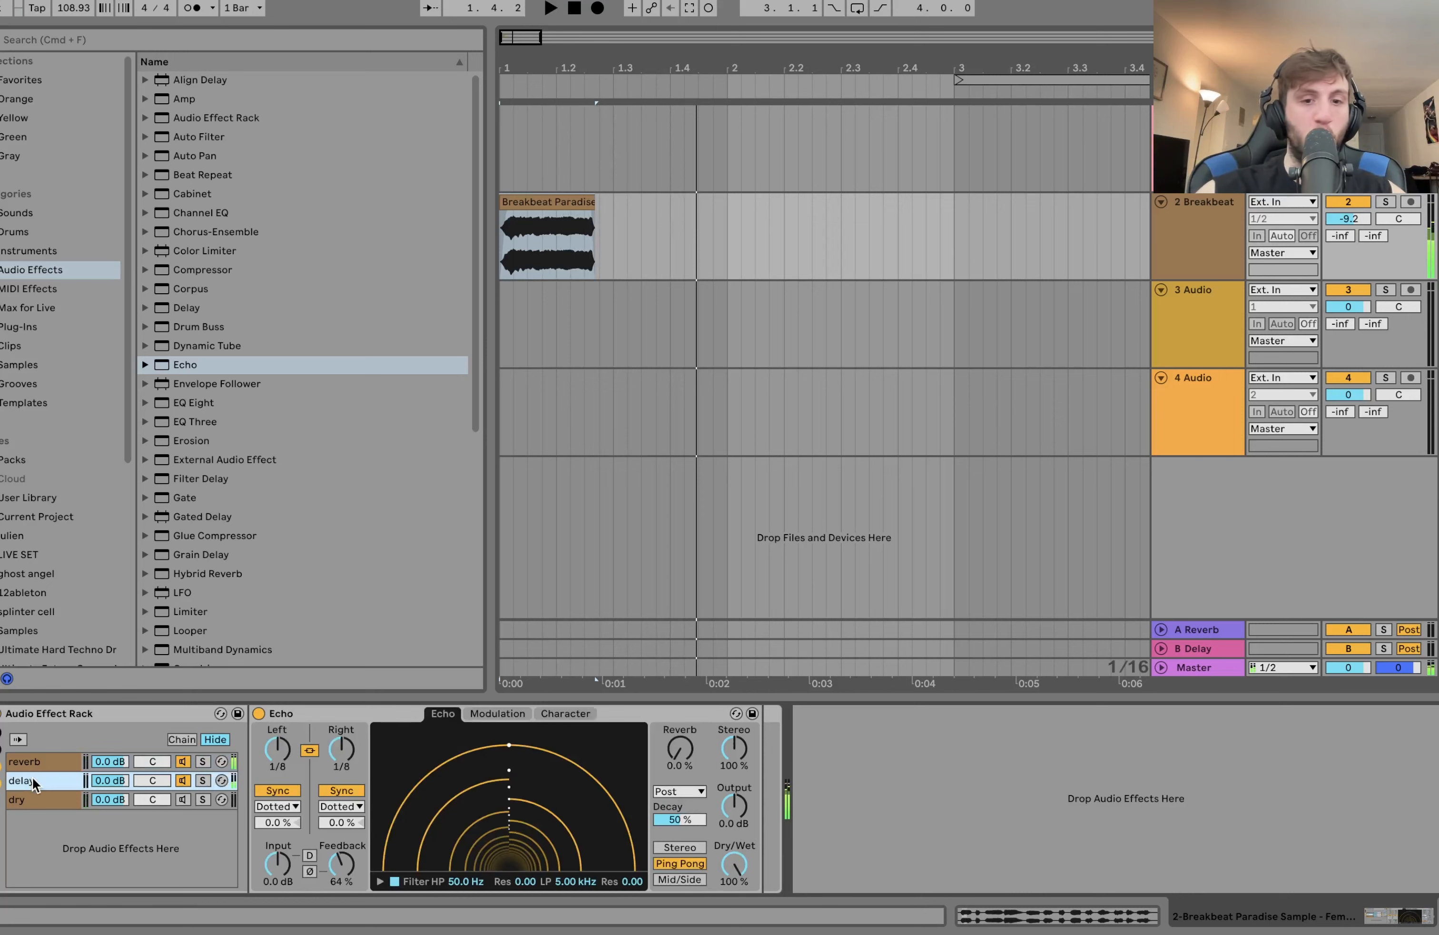
- Compare playback with the dry chain muted and active, and check the devices in the reverb and delay chains
left_click(169, 798)
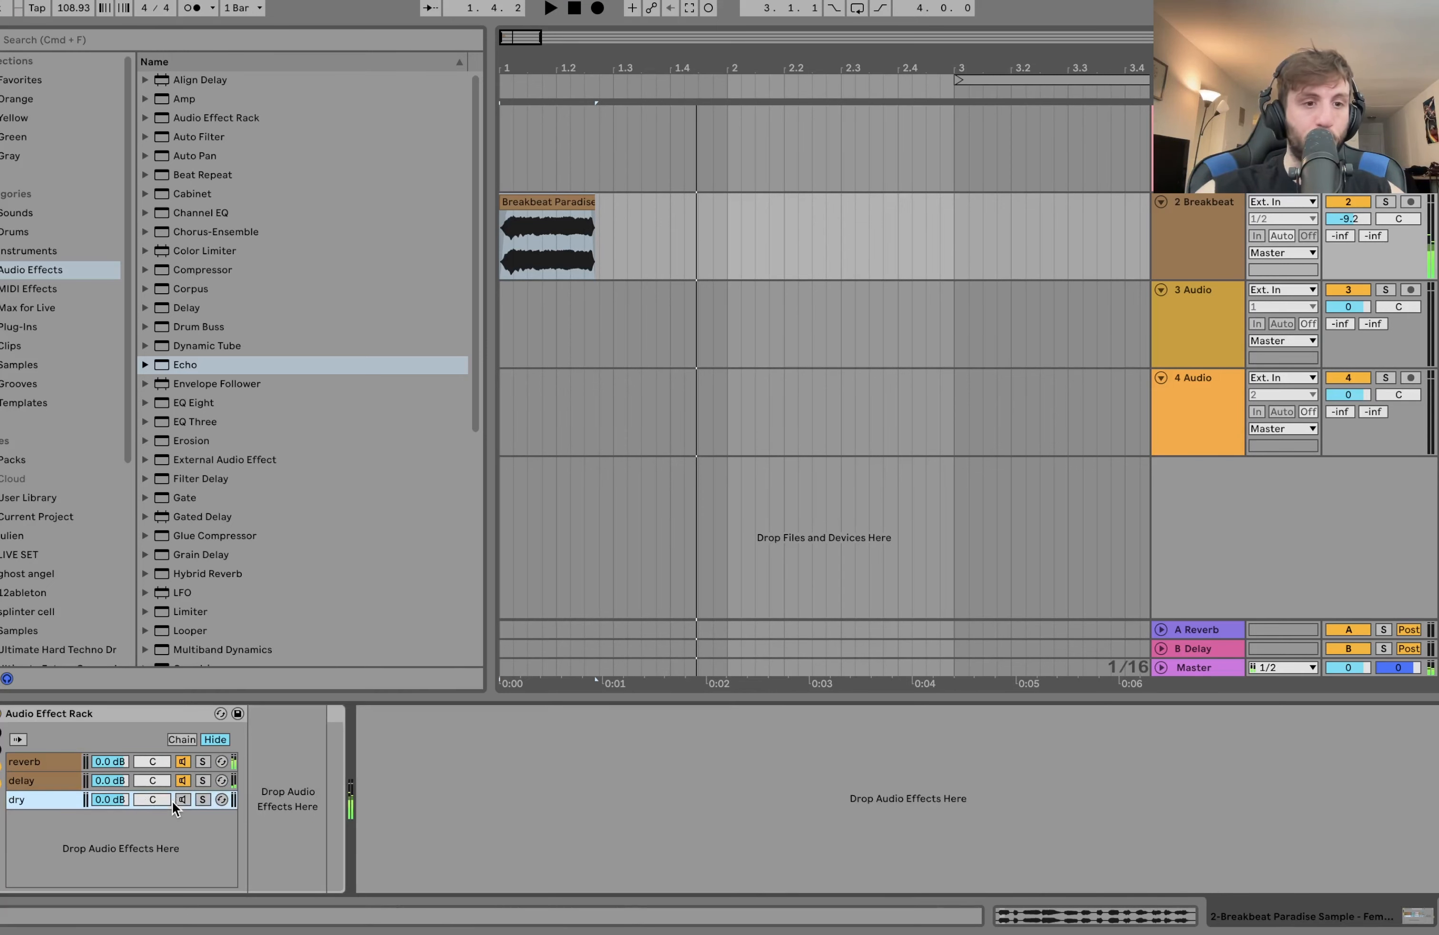
key("space")
key("space")
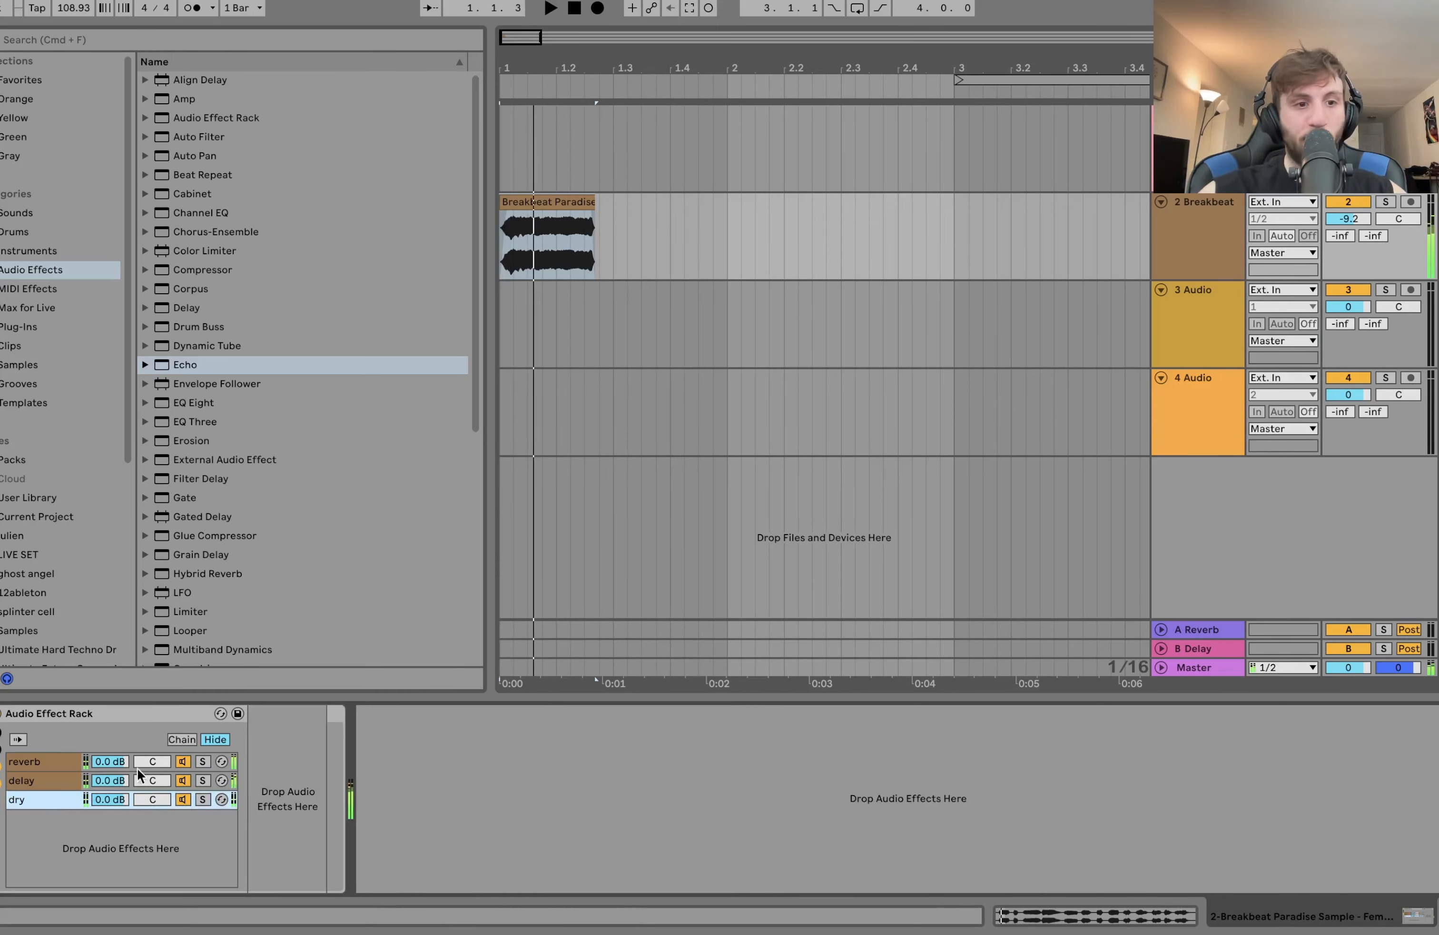
left_click(42, 761)
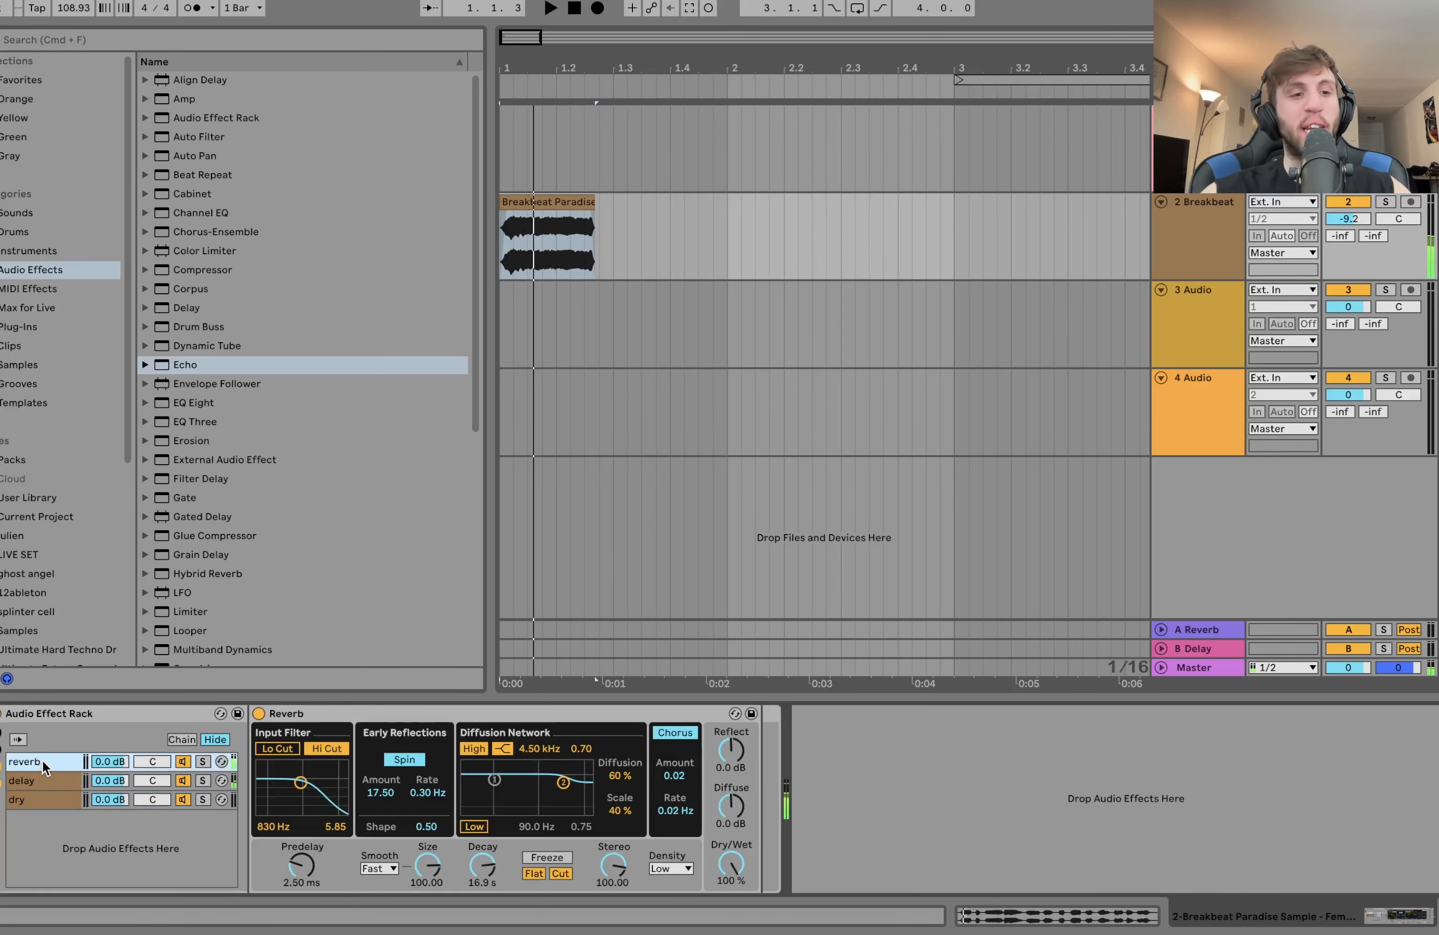
left_click(43, 782)
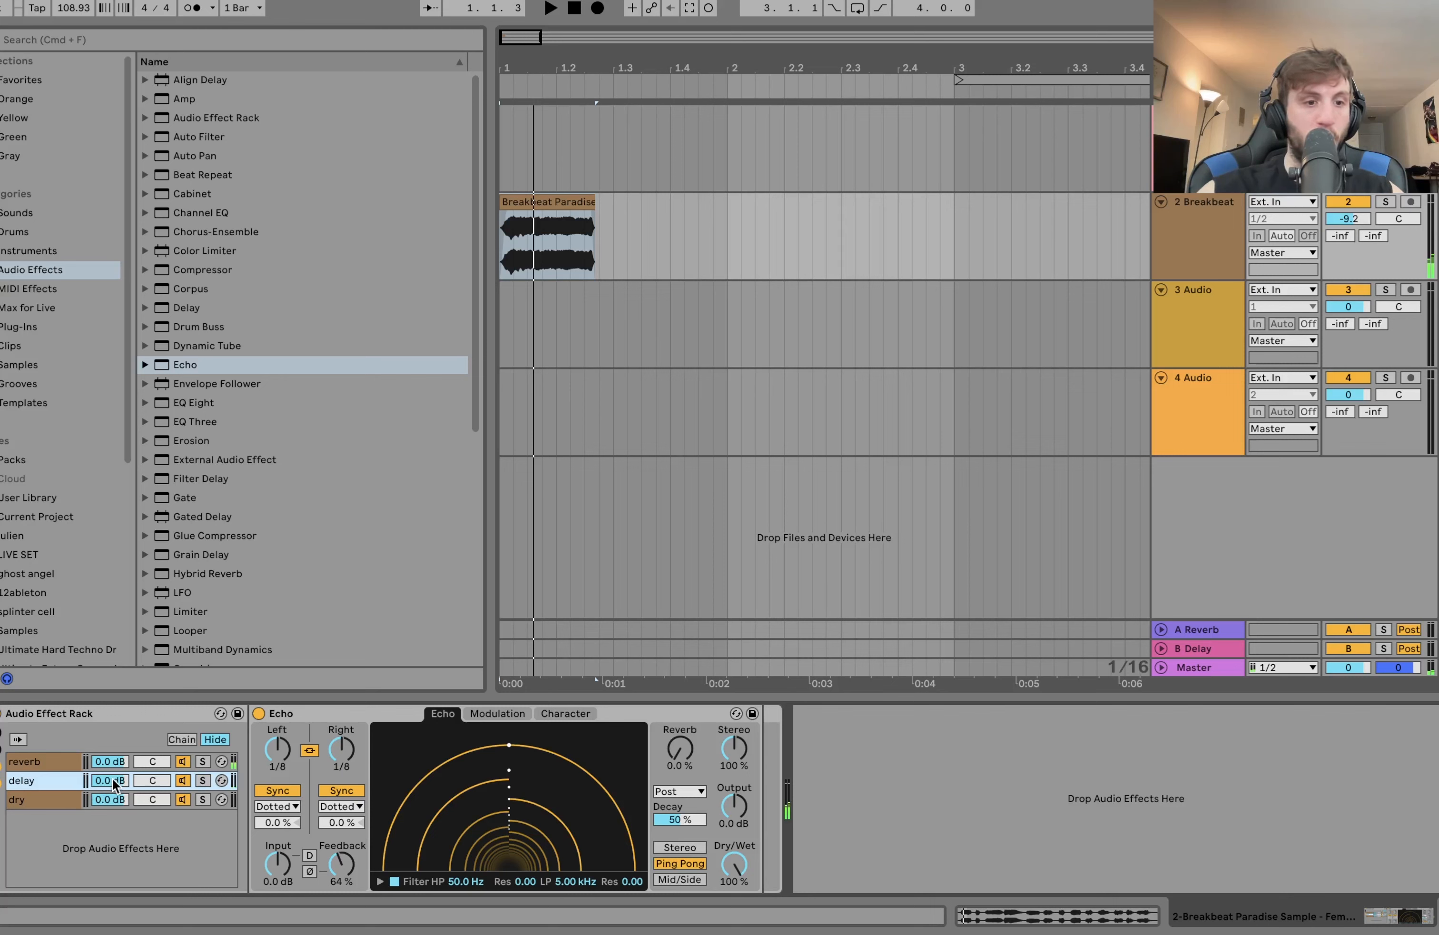
- Play the clip and lower the reverb chain's volume to -4.0 dB
key("space")
left_click(109, 761)
left_click_drag(109, 763, 109, 766)
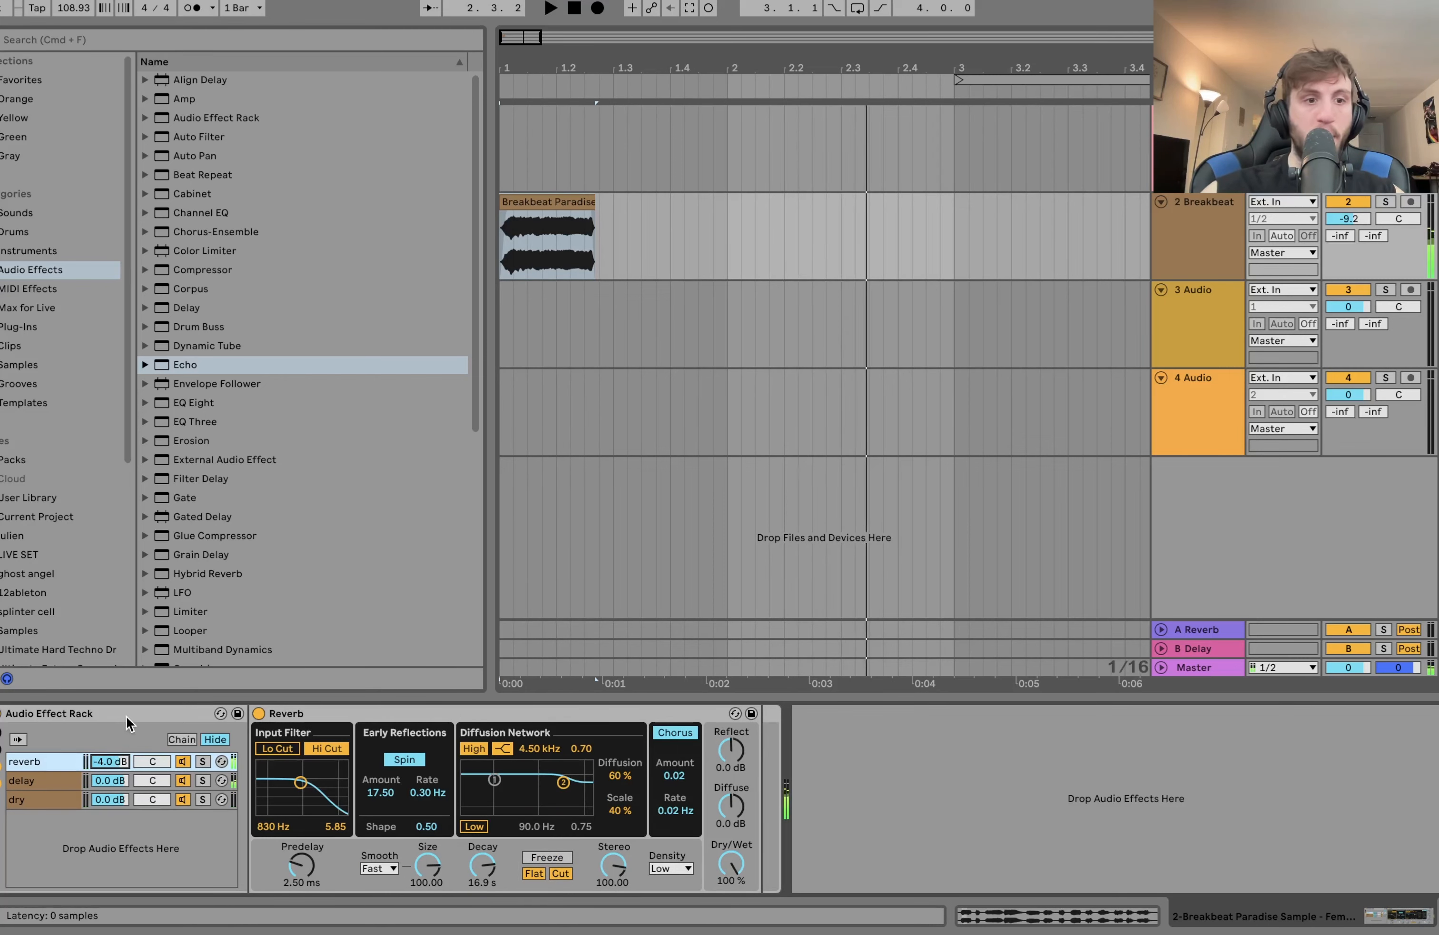
- Move the Audio Effect Rack onto the Operator track and reset the reverb chain's volume to 0 dB
left_click_drag(126, 716, 716, 164)
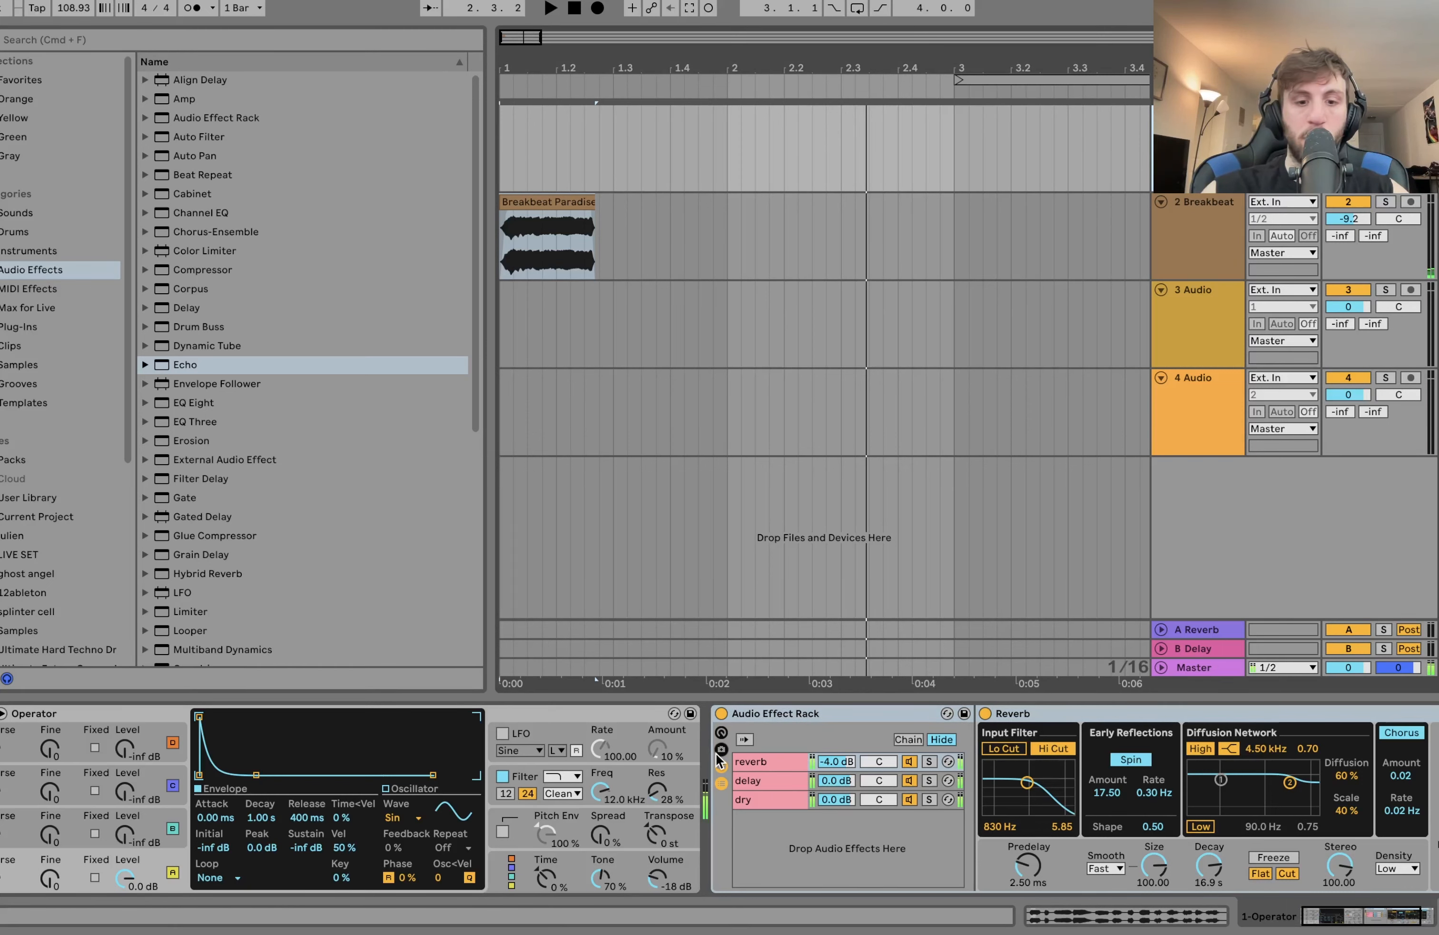
double_click(835, 763)
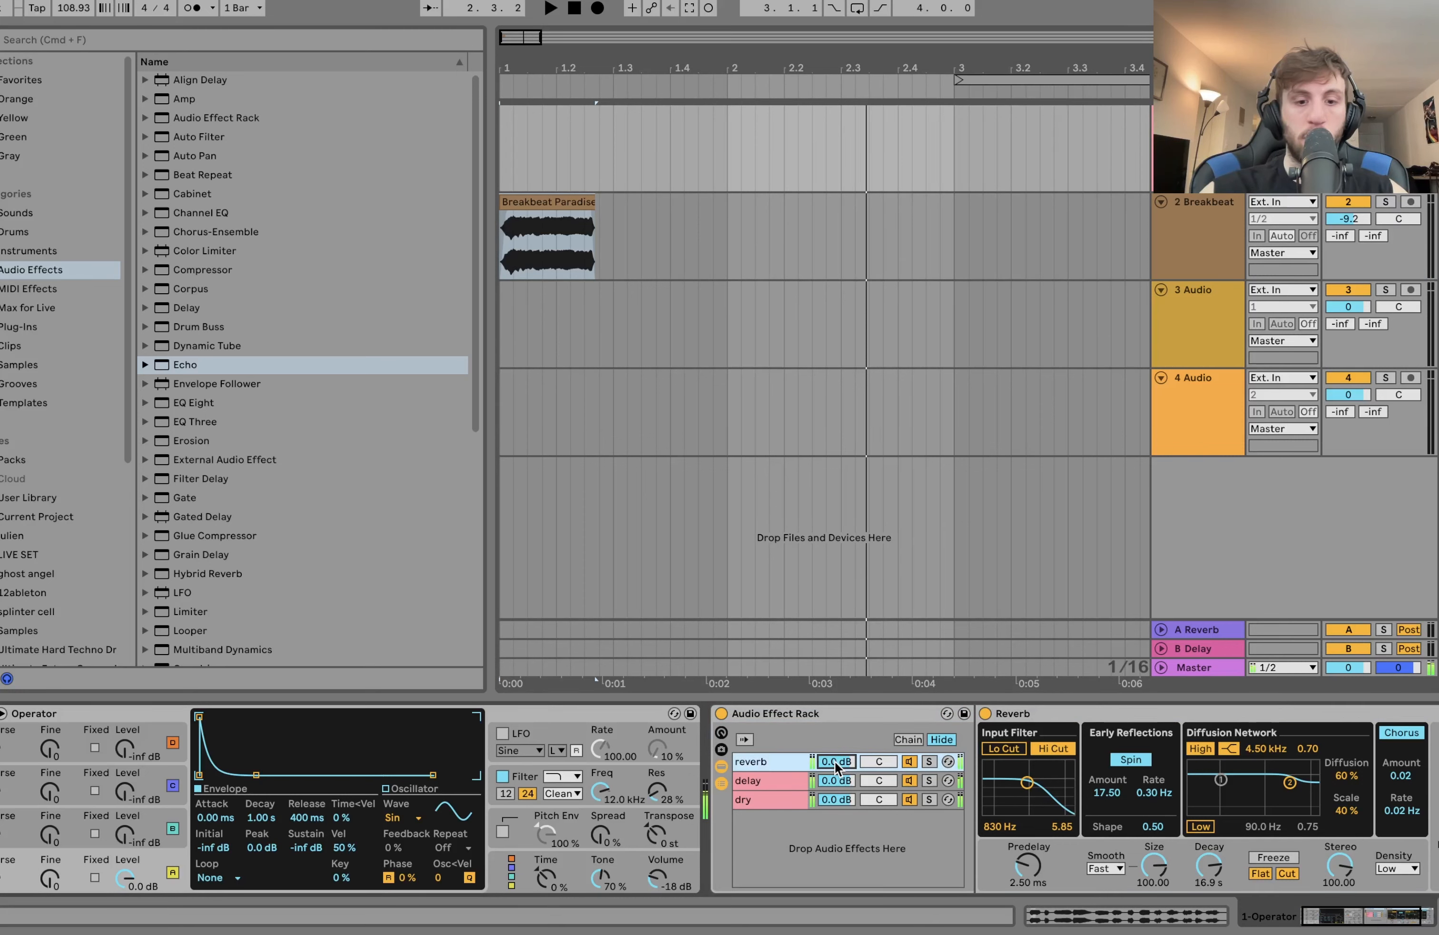
- Compare the Operator sound with the rack bypassed and with the reverb chain muted, turning both back on
left_click(722, 714)
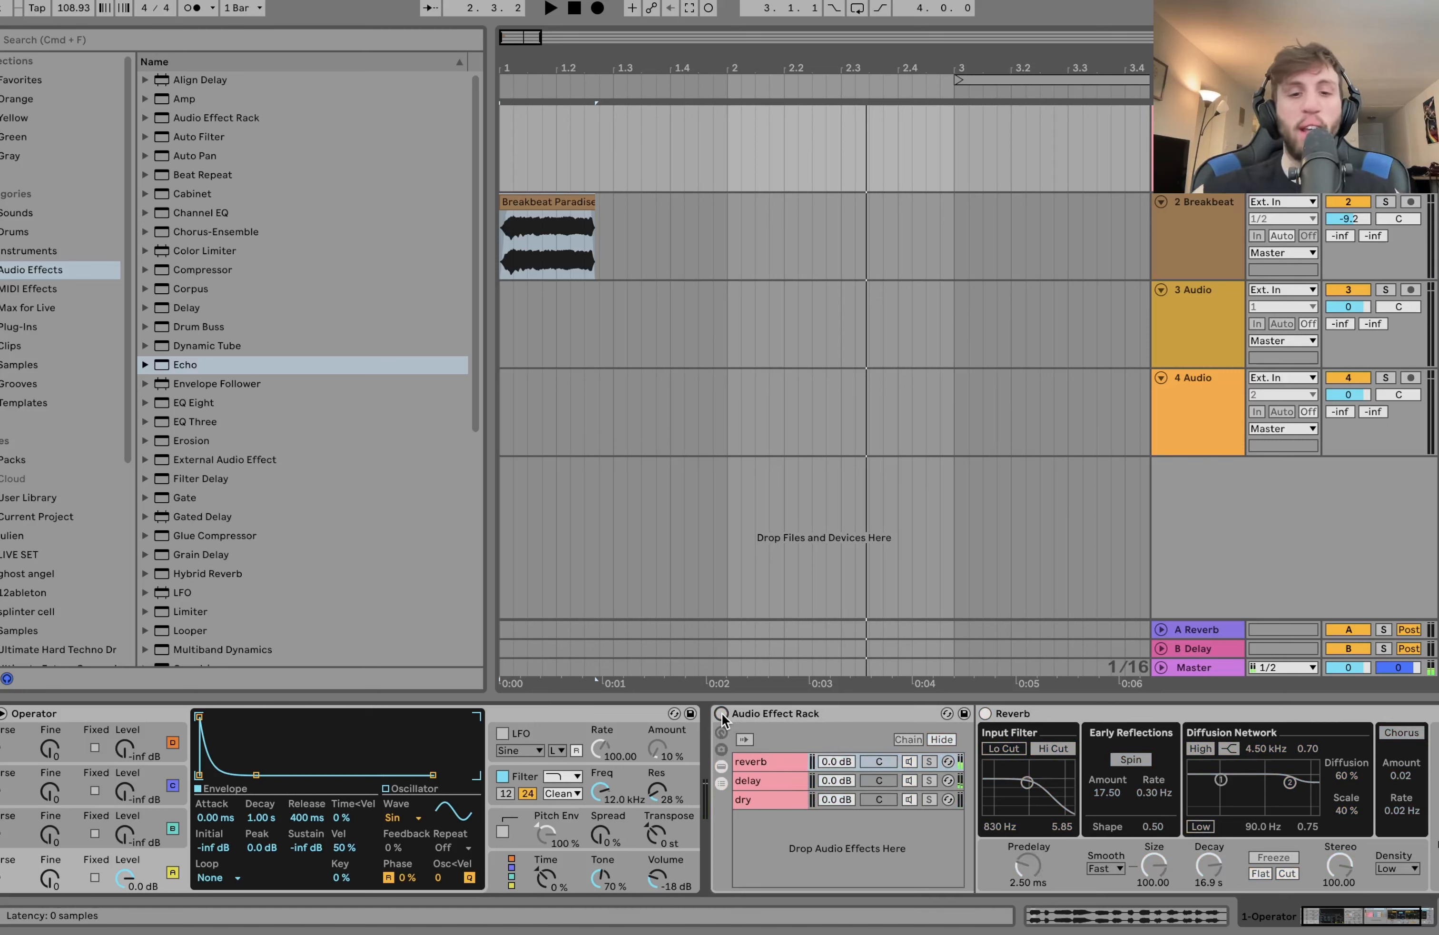
left_click(721, 714)
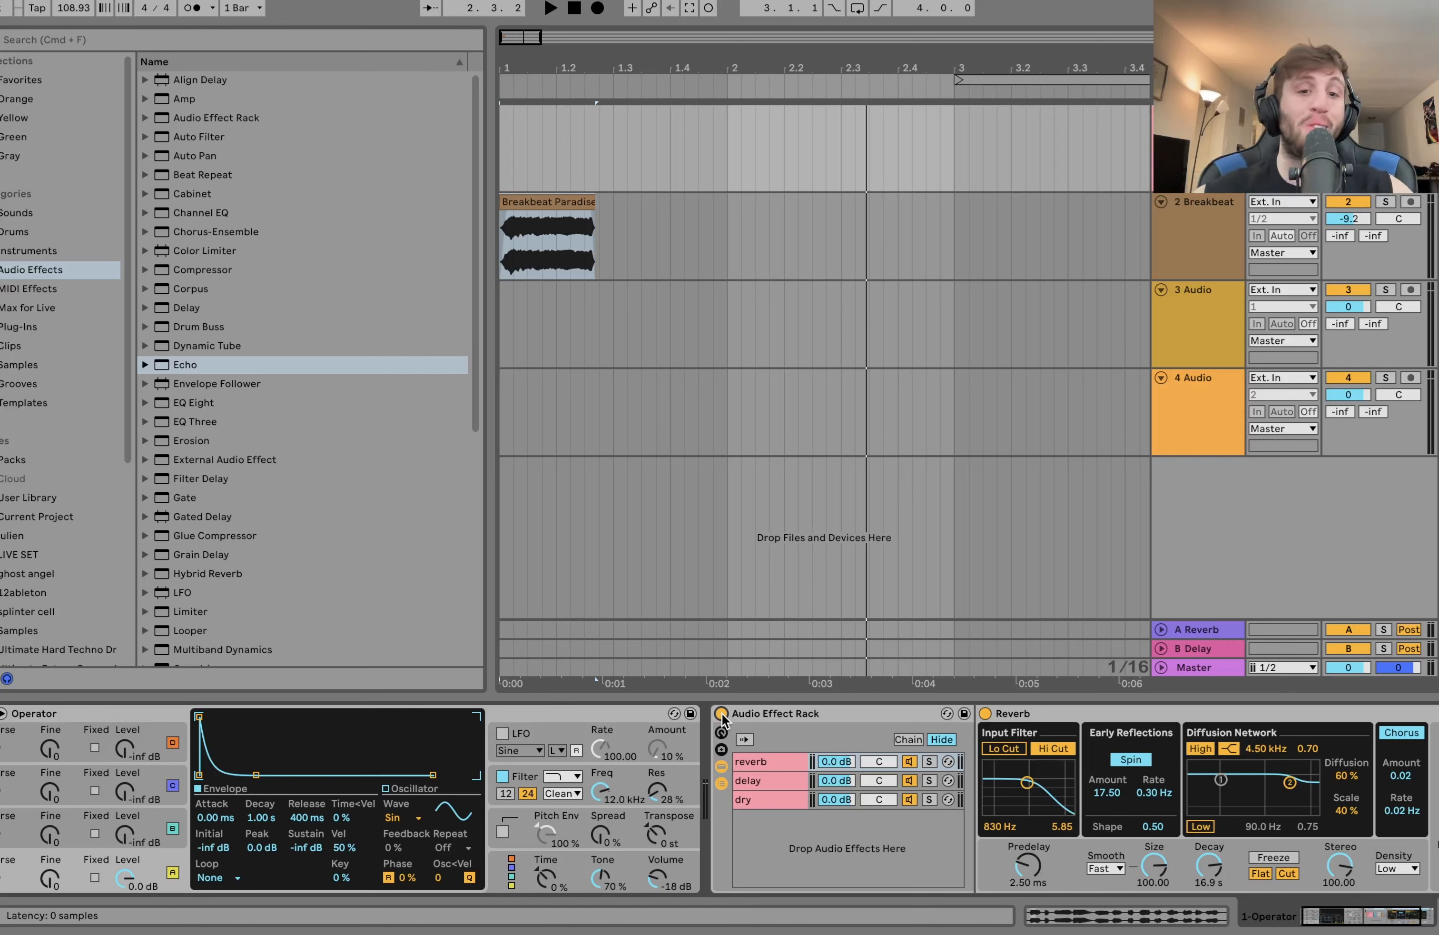
scroll(722, 716, "right", 5)
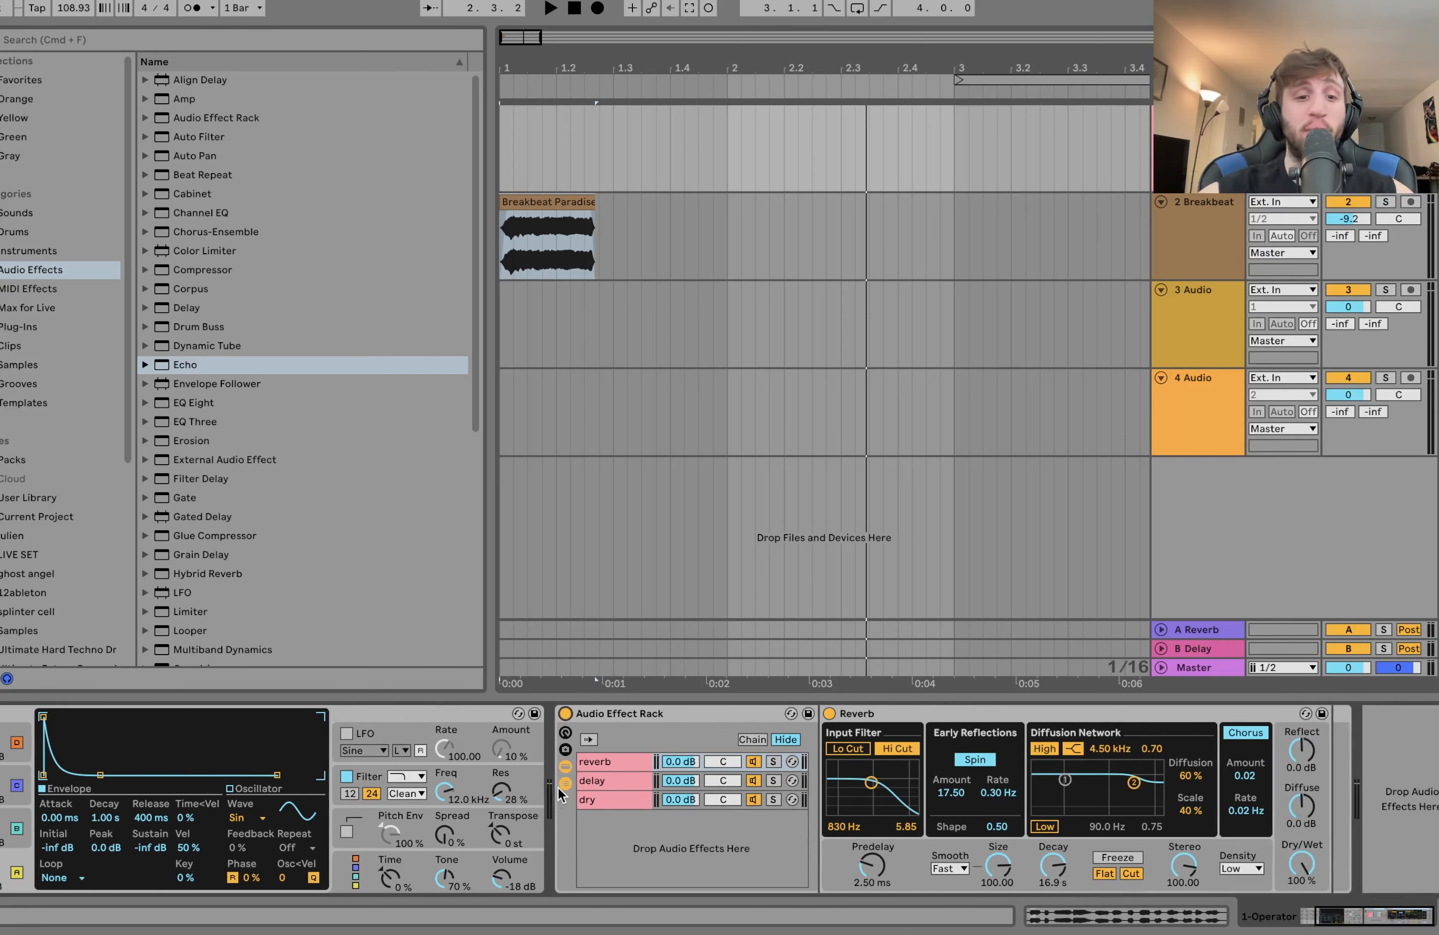
left_click(601, 780)
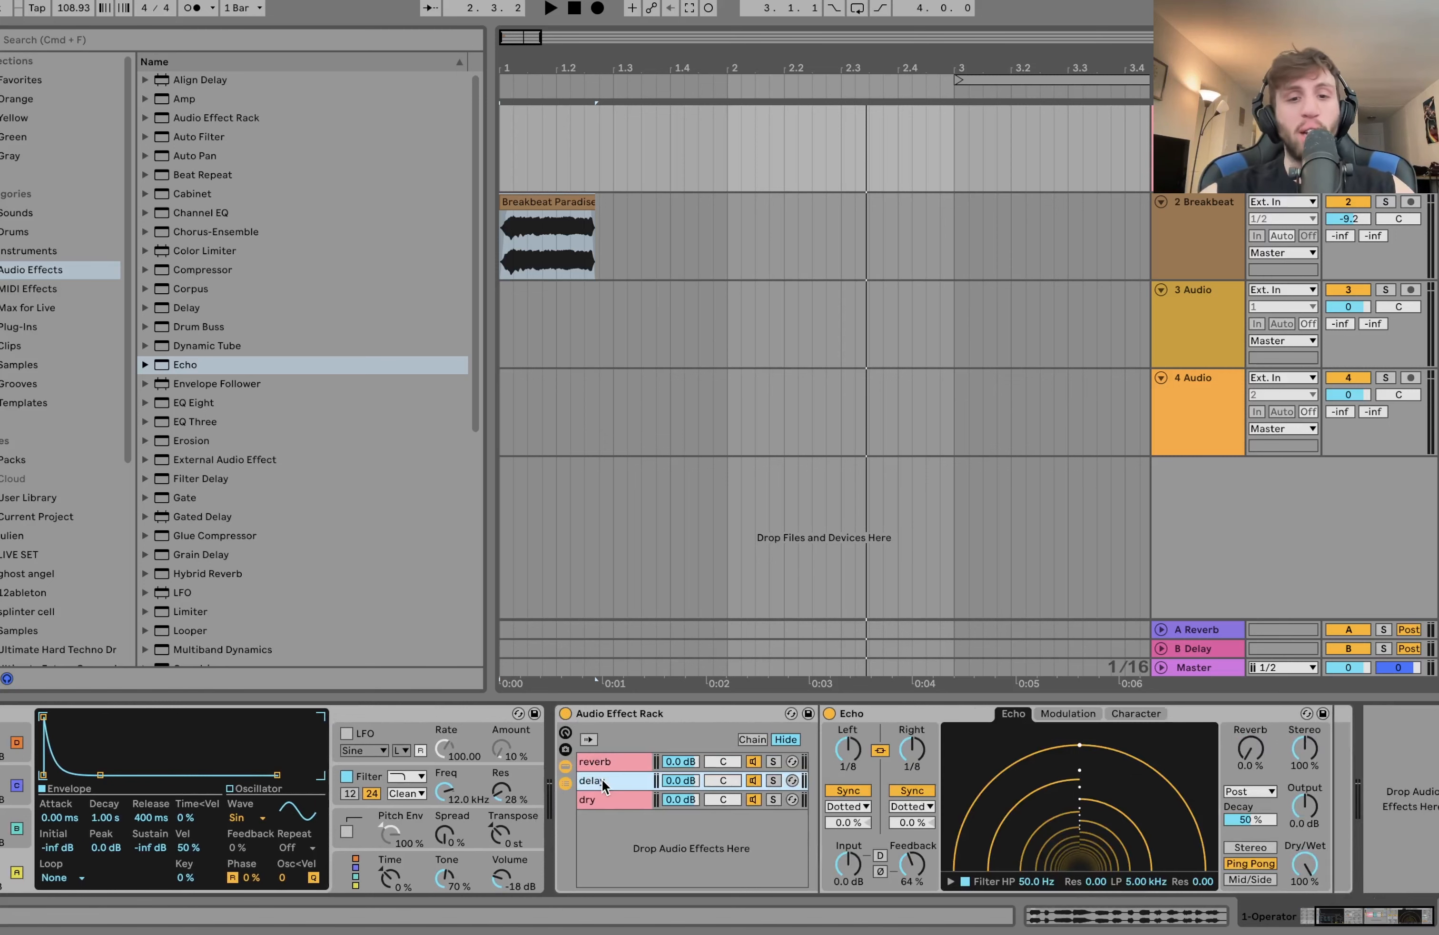
left_click(753, 762)
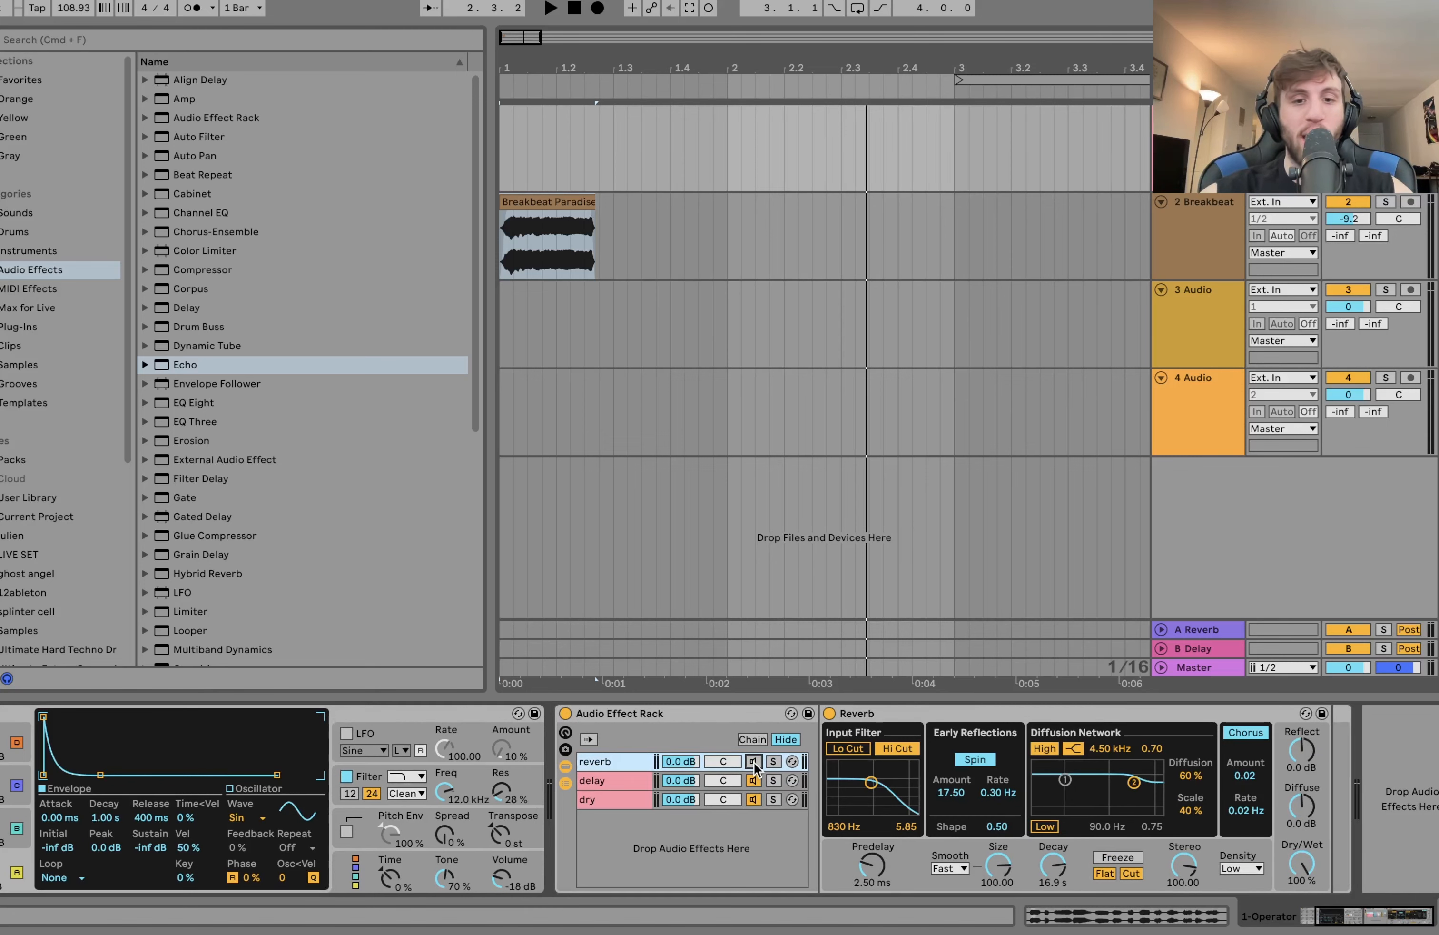
left_click(613, 778)
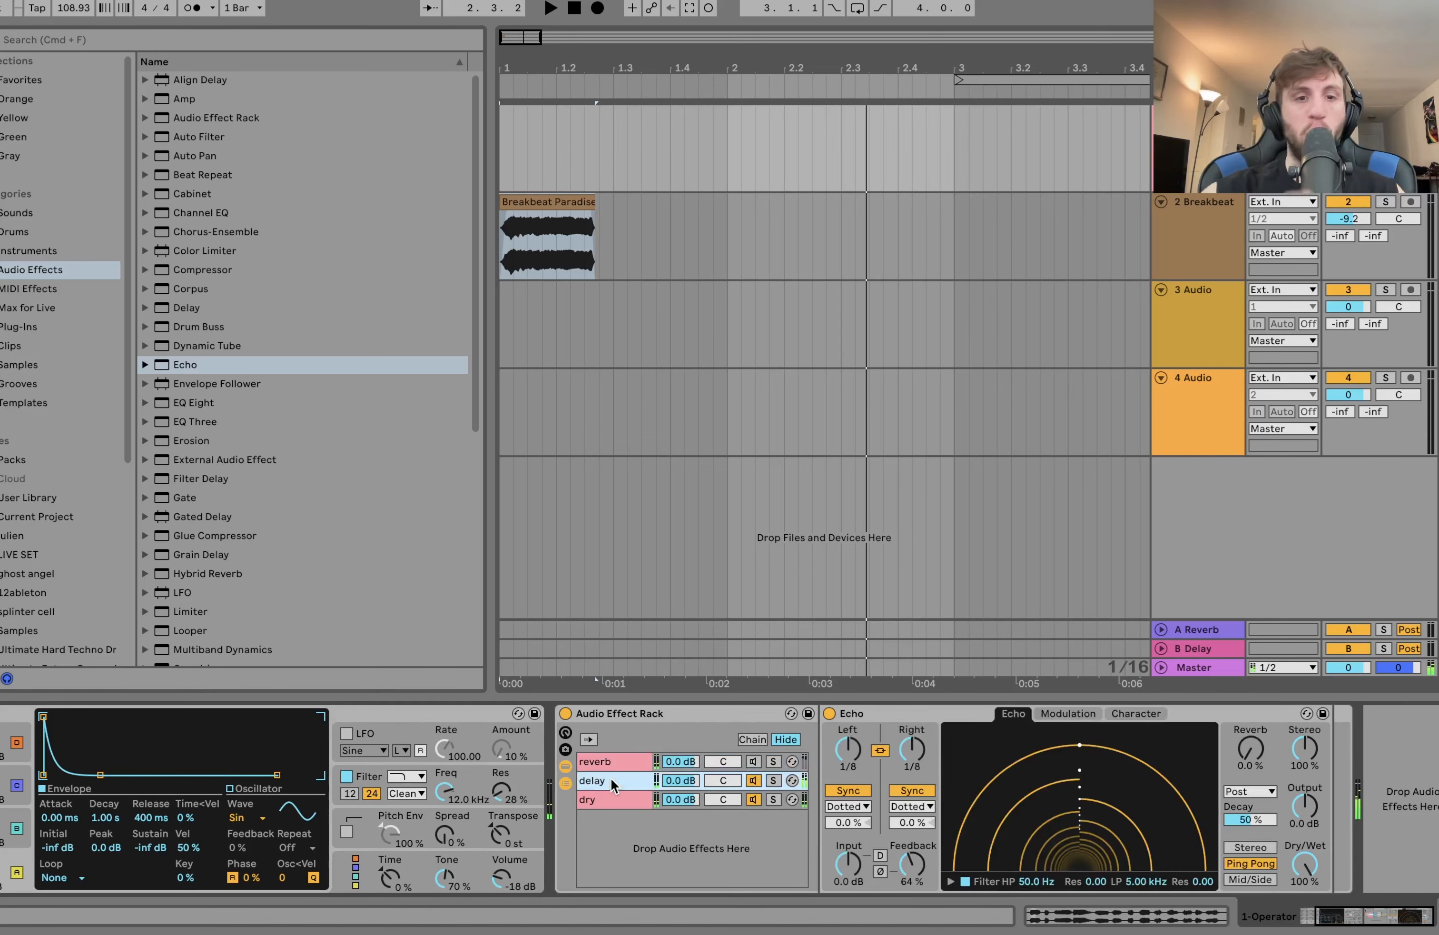
left_click(754, 762)
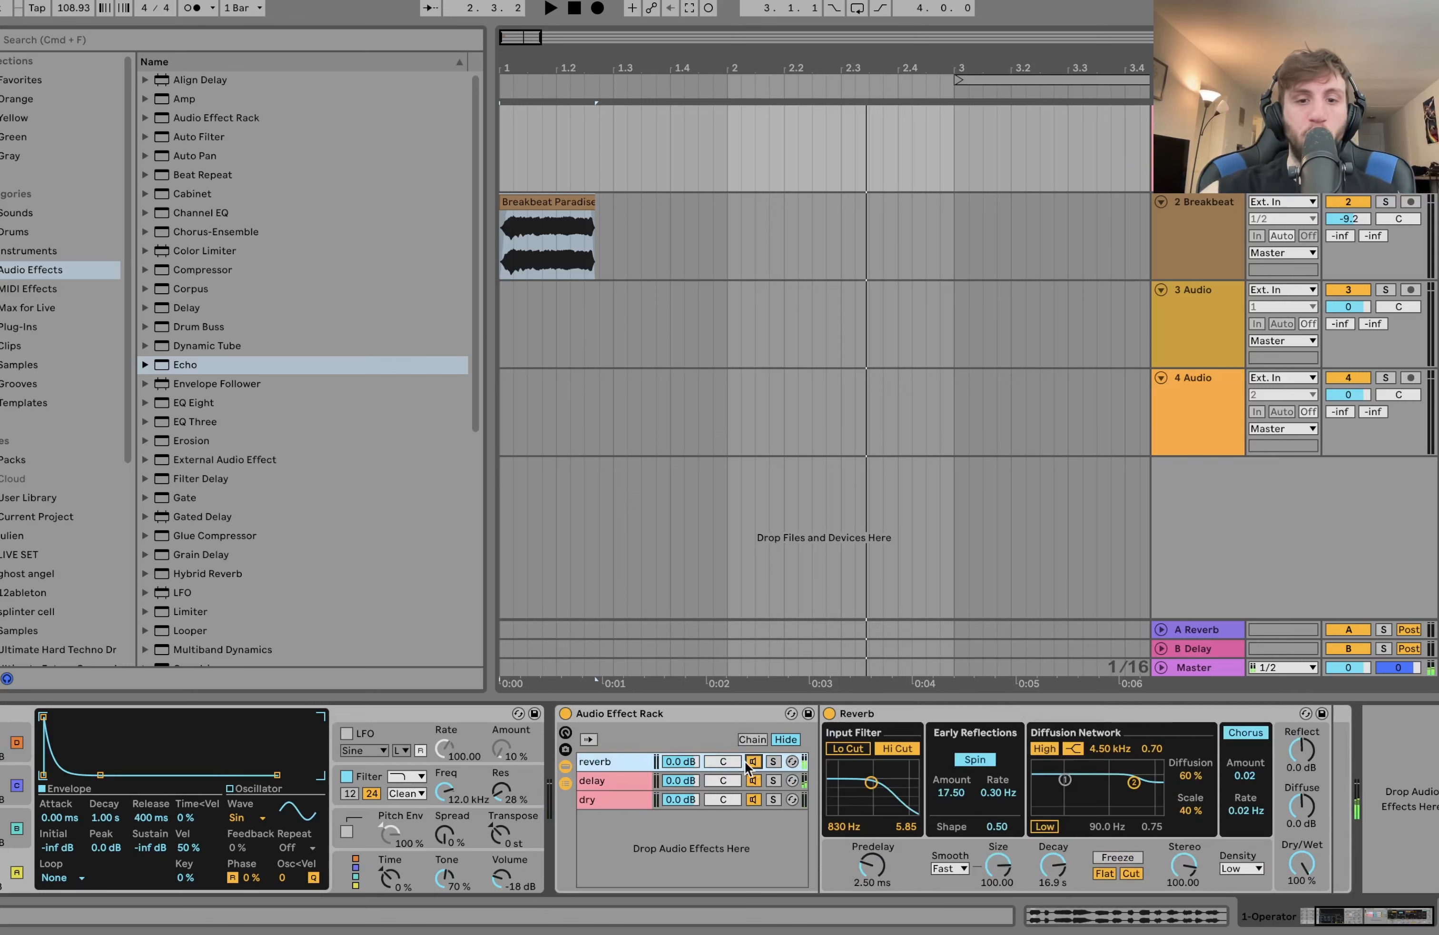
- Add an Auto Filter after the Reverb in the reverb chain as a high-pass at 400 Hz with 5.3% resonance
left_click(200, 136)
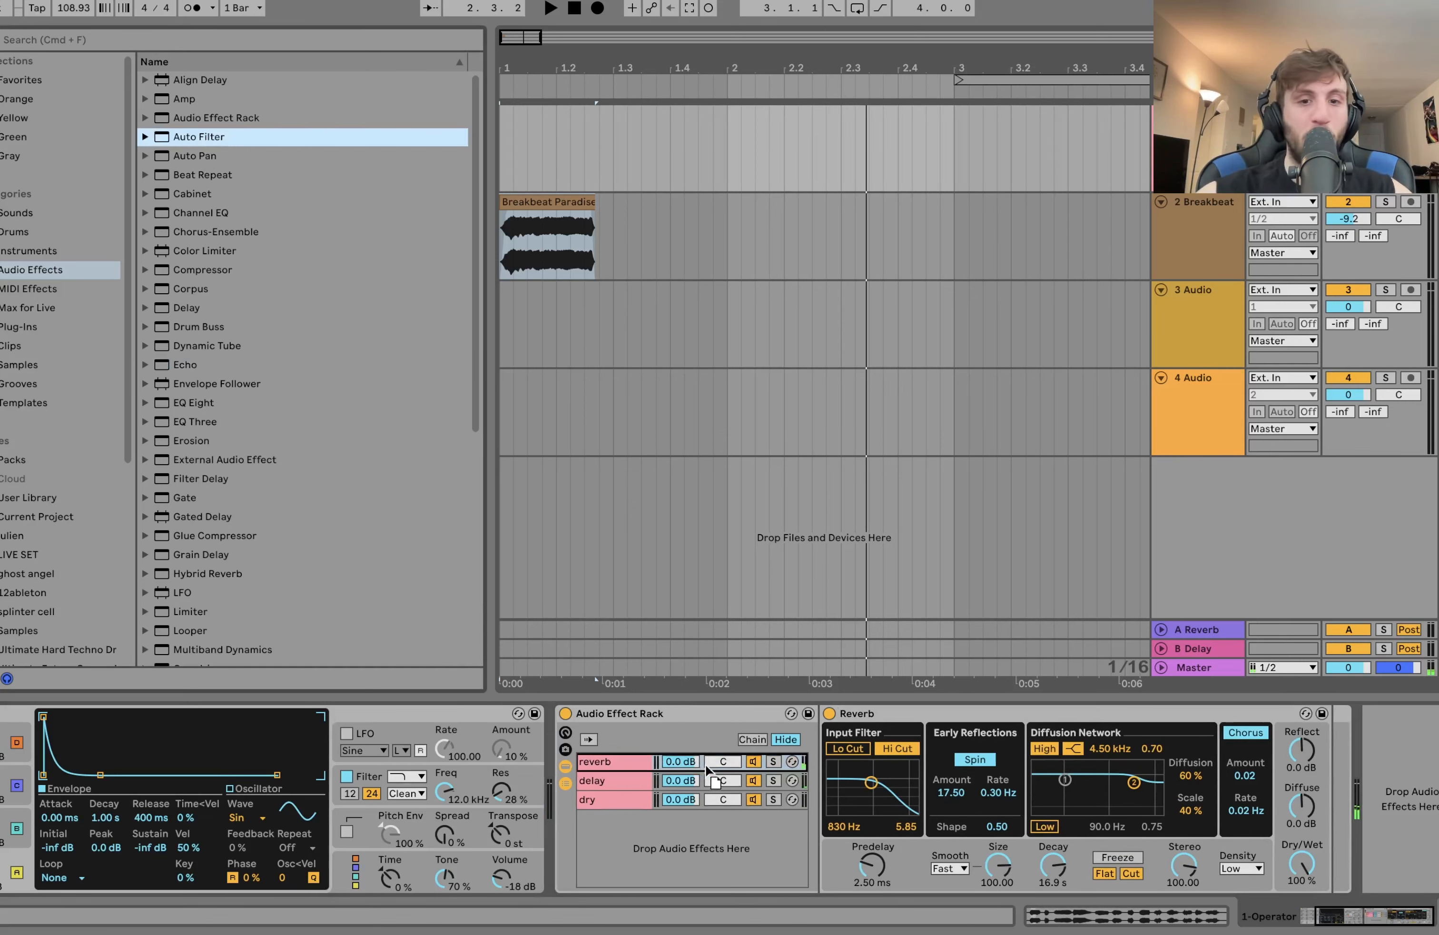
left_click_drag(705, 763, 709, 763)
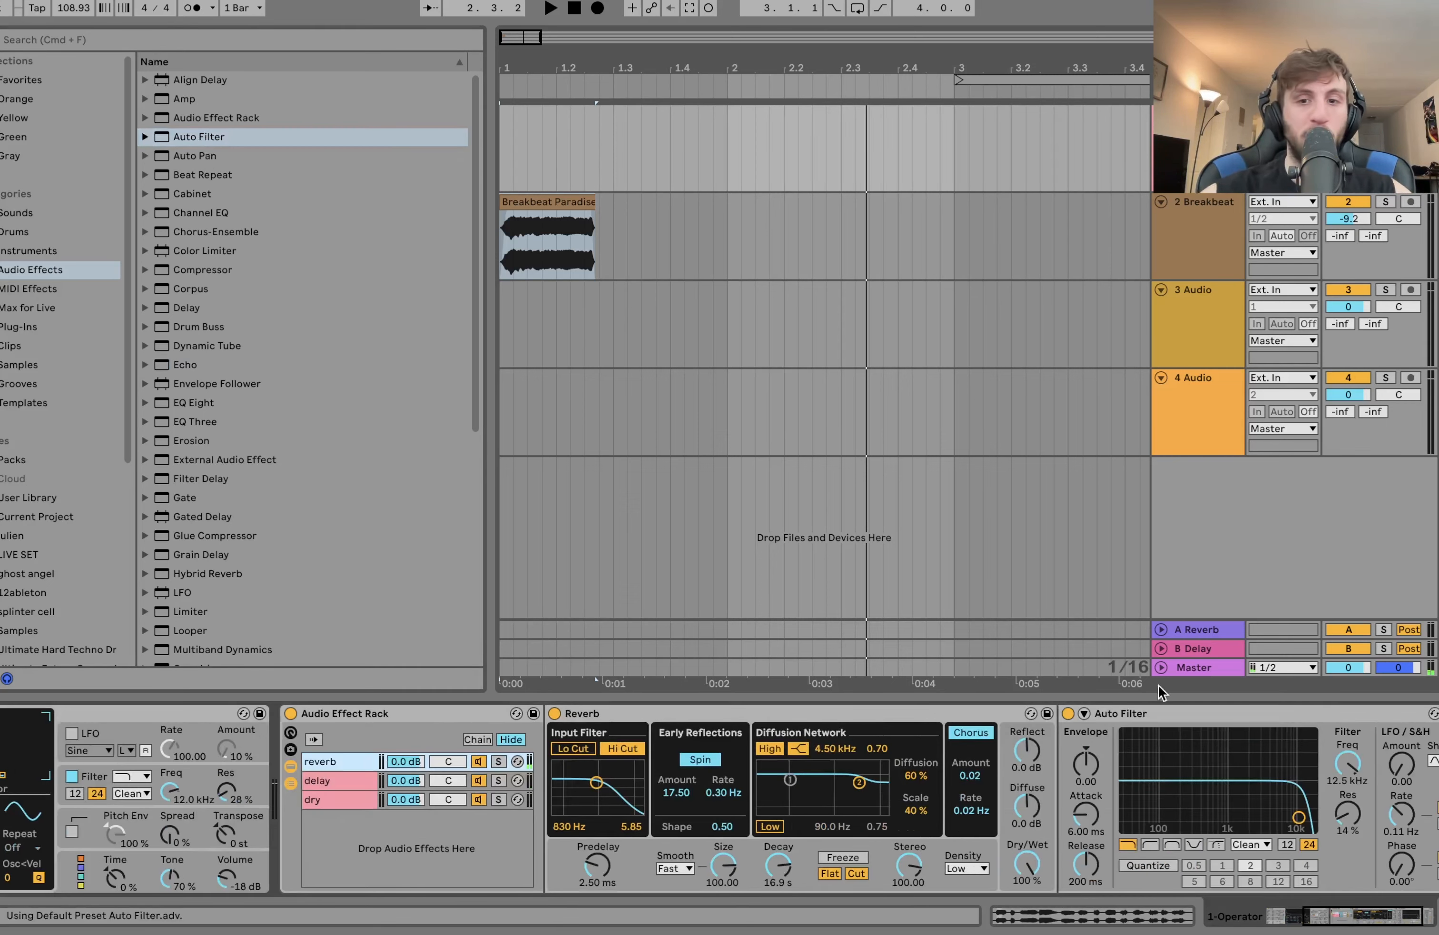
left_click(1149, 845)
left_click_drag(1251, 807, 1201, 824)
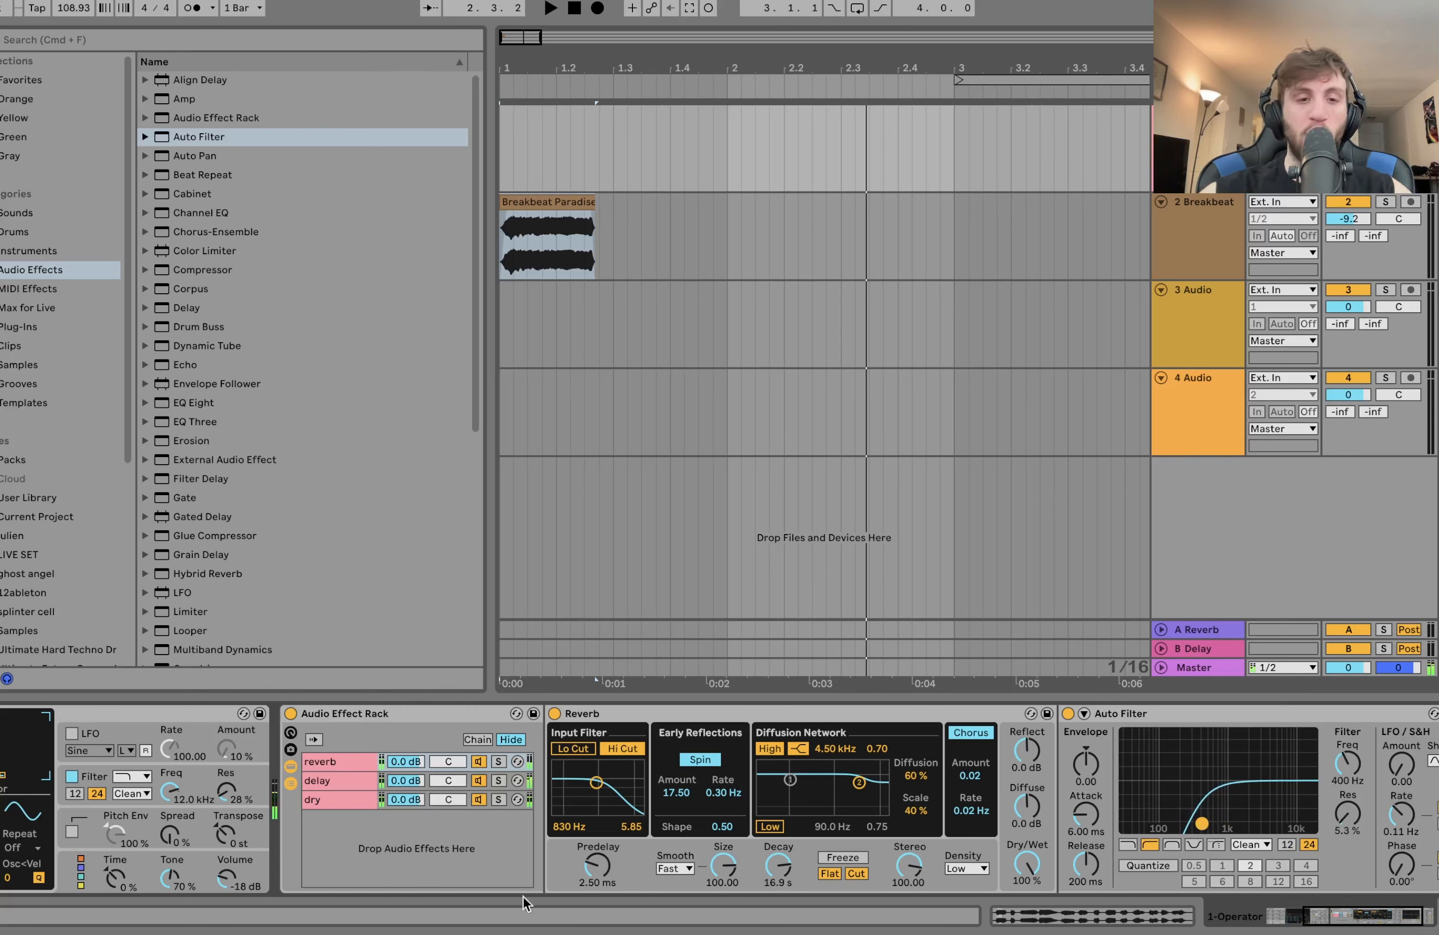
- Add an Auto Filter after the Echo in the delay chain as a band-pass at 938 Hz with 35% resonance
left_click(315, 783)
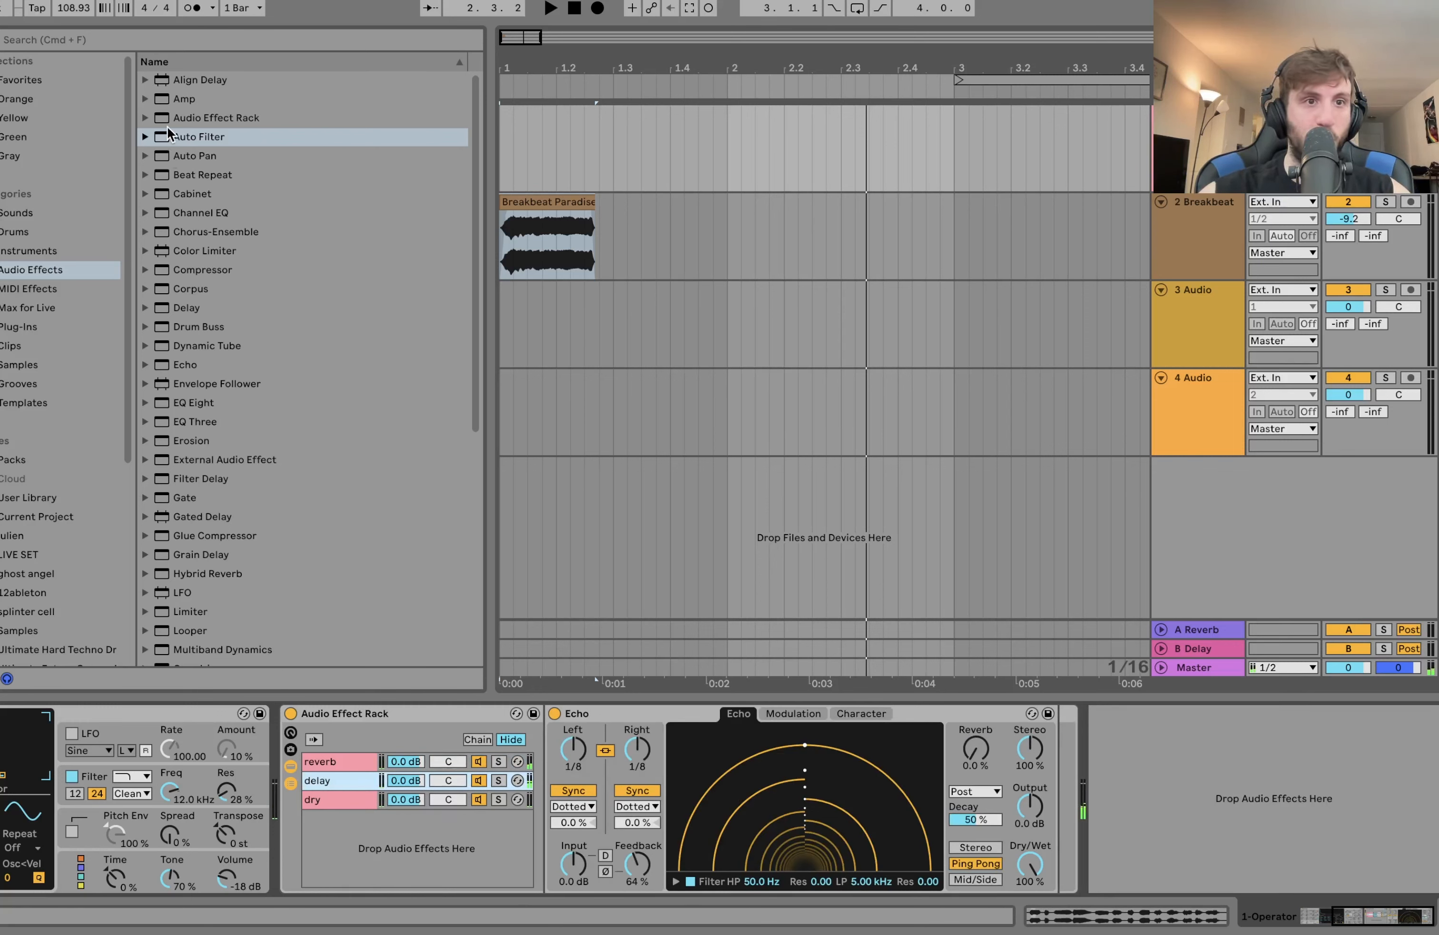
left_click_drag(169, 132, 1227, 801)
left_click(1173, 845)
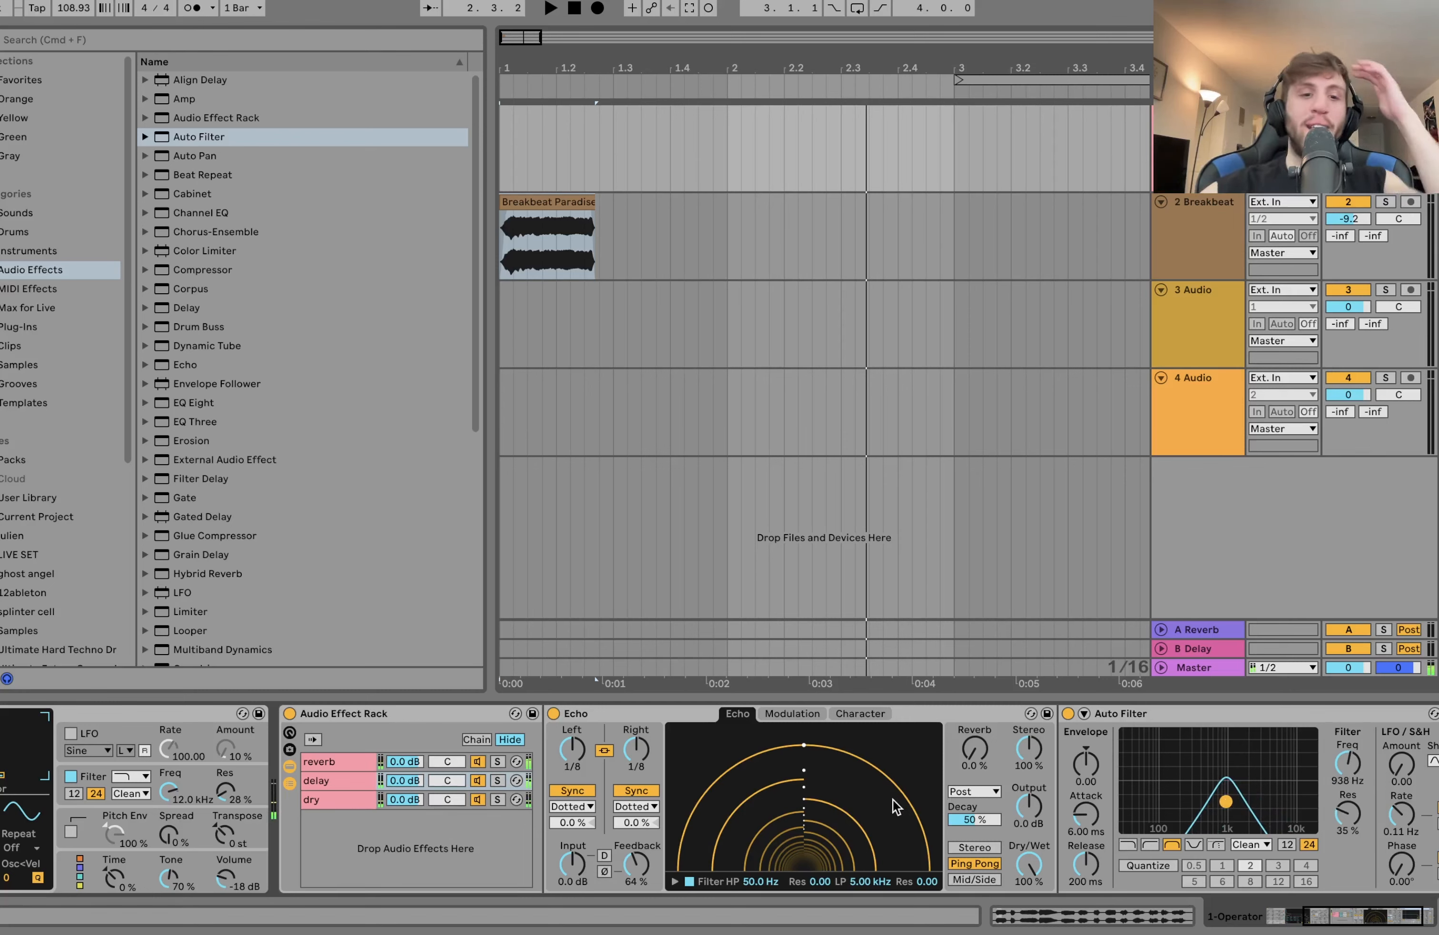
- Set the delay chain's Auto Filter to a 12 dB slope, 430 Hz, 48% resonance, with LFO amount 12.6 and rate 0.20 Hz
left_click(312, 762)
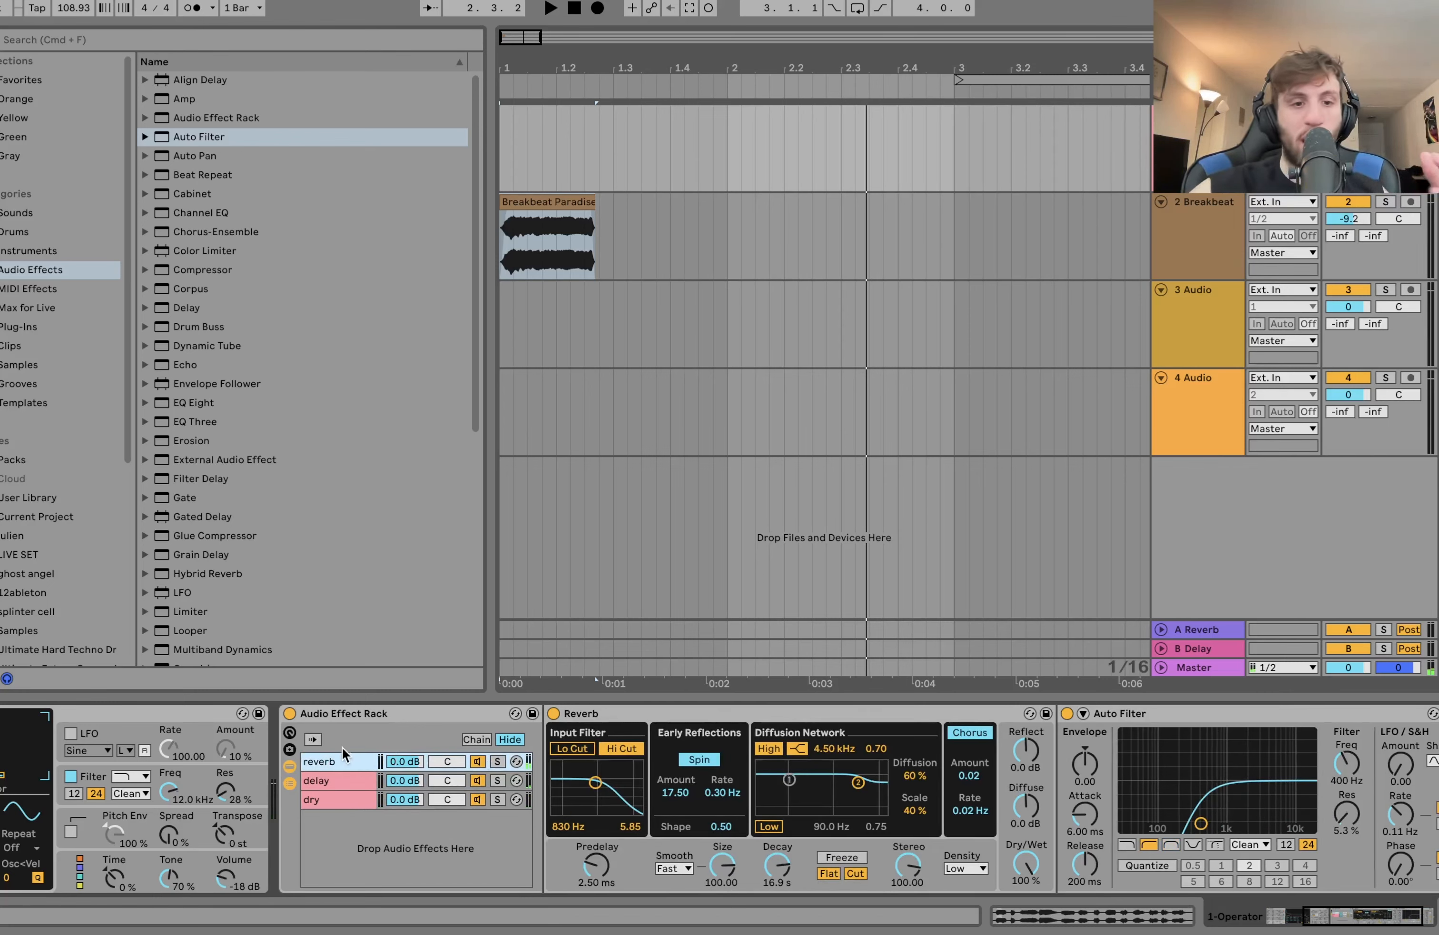
left_click(327, 777)
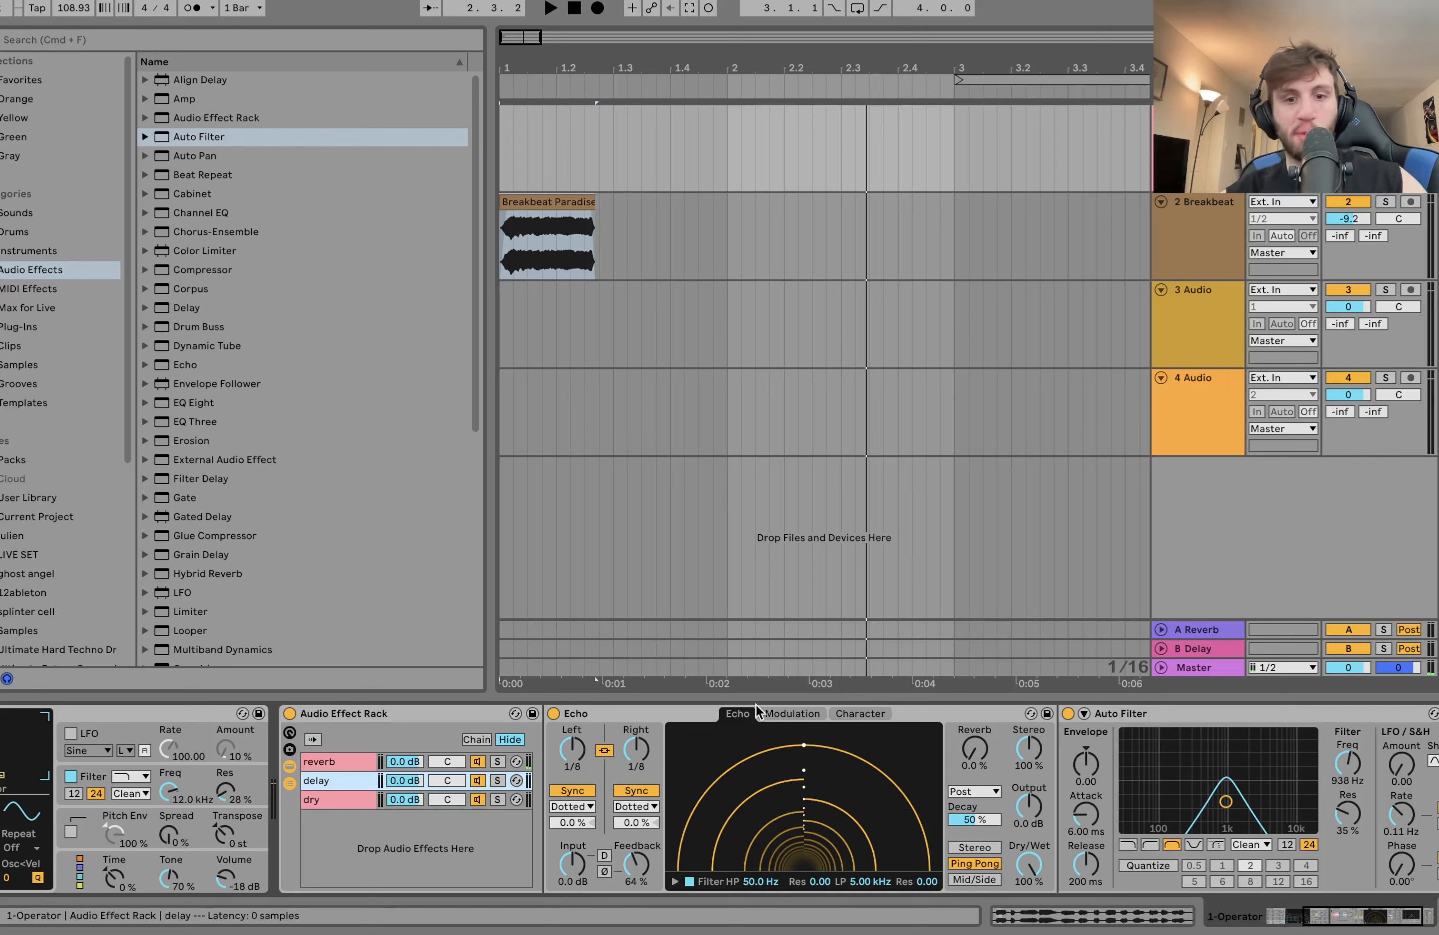
left_click(1285, 845)
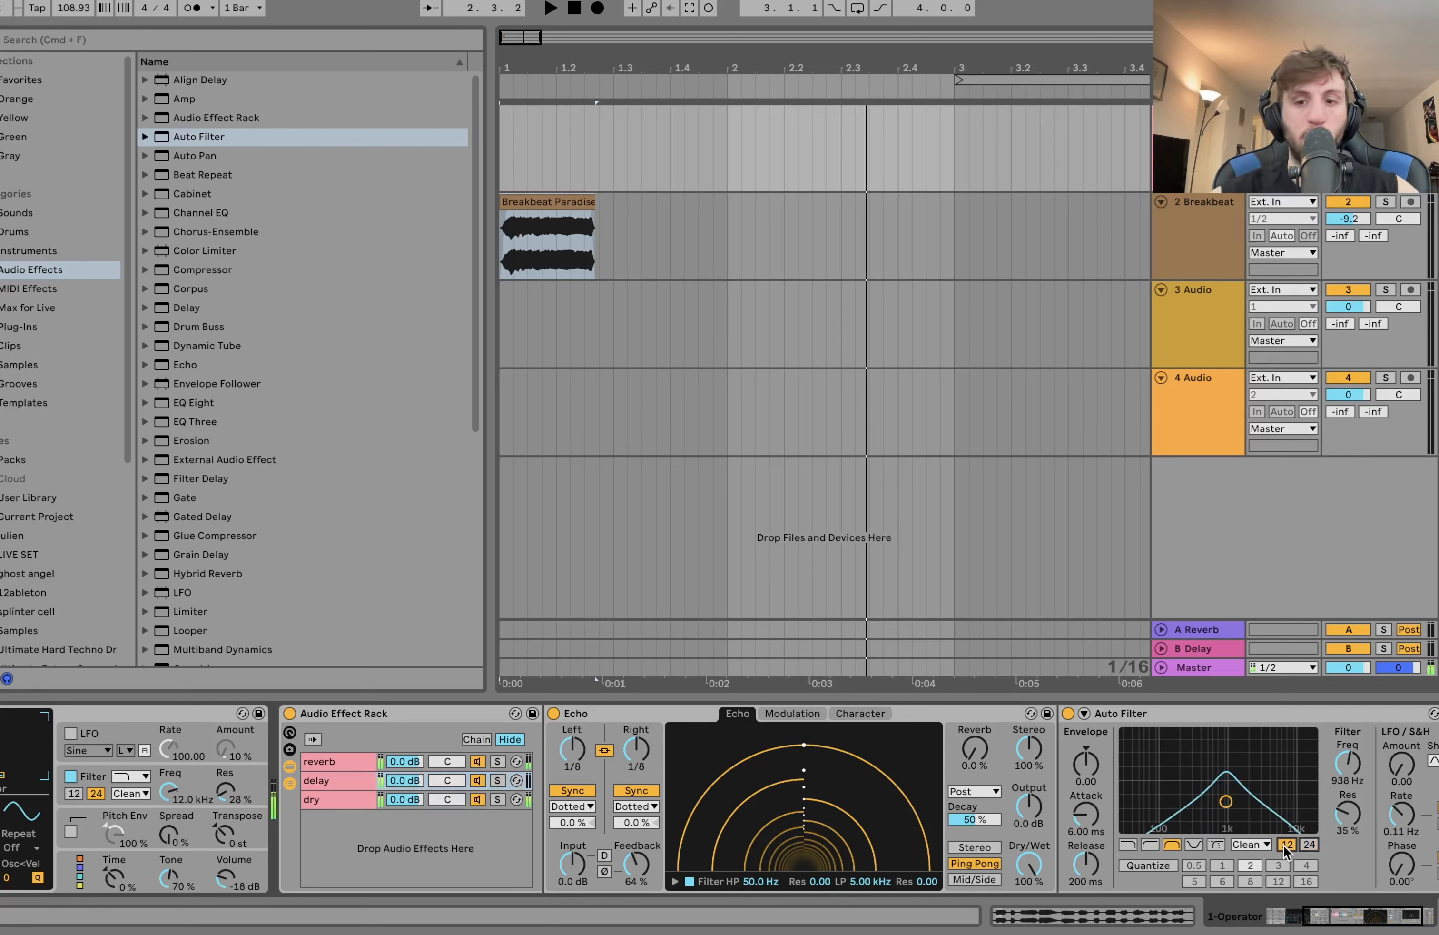
mouse_move(1225, 800)
left_mouse_down()
mouse_move(1214, 783)
mouse_move(1204, 792)
left_mouse_up()
left_click_drag(1412, 774, 1413, 725)
left_click_drag(1410, 816, 1409, 816)
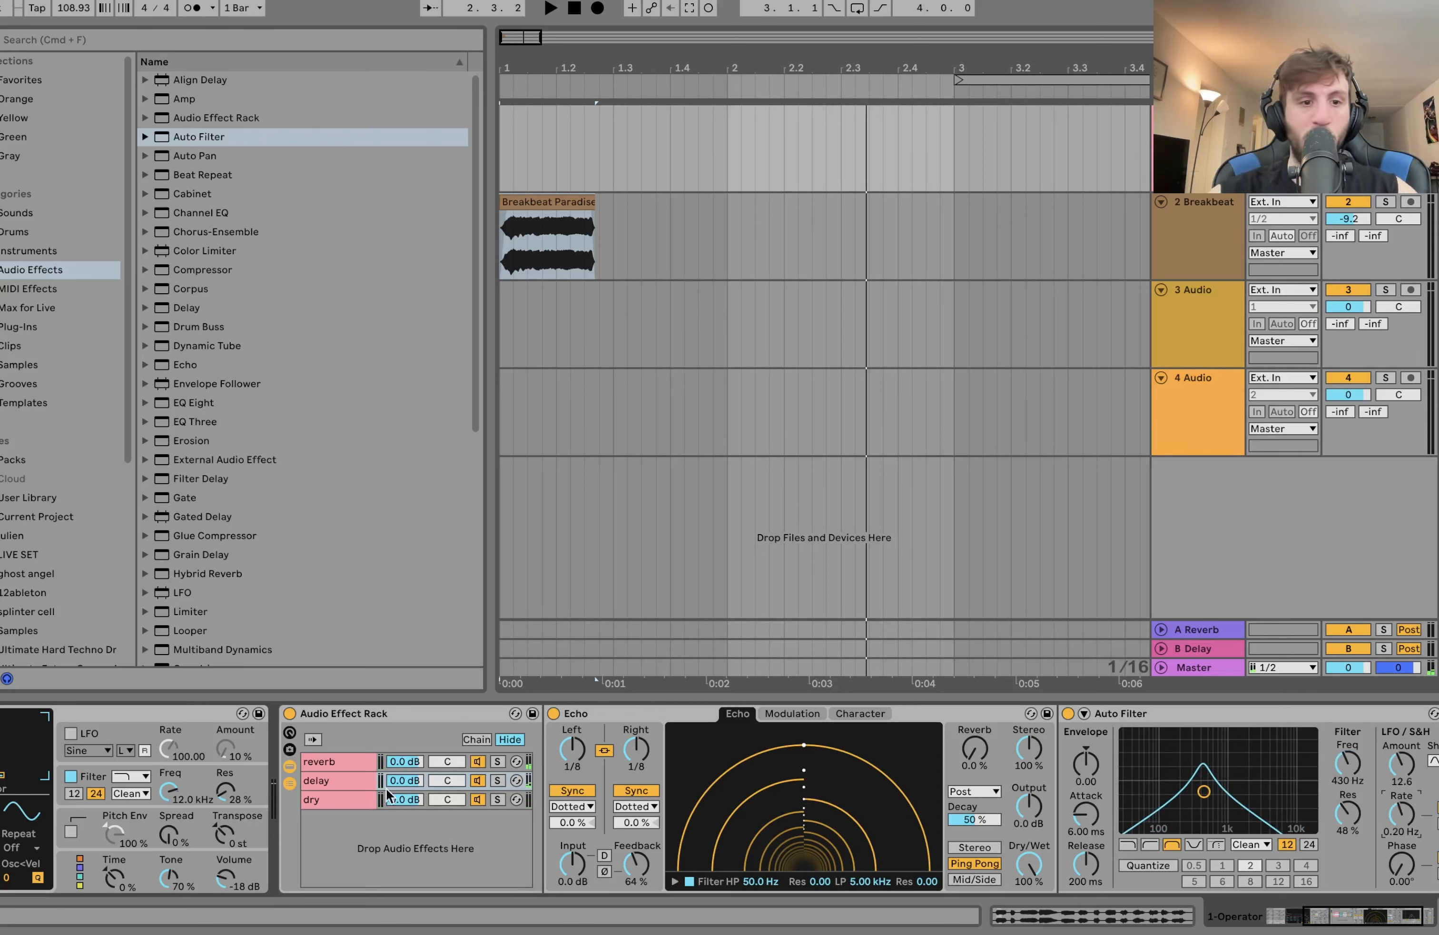
- Try an LFO amount of 17.6 on the reverb chain's Auto Filter with rate 0.23 Hz, and reset the amount to 0
left_click(309, 762)
left_click_drag(1400, 764, 1402, 799)
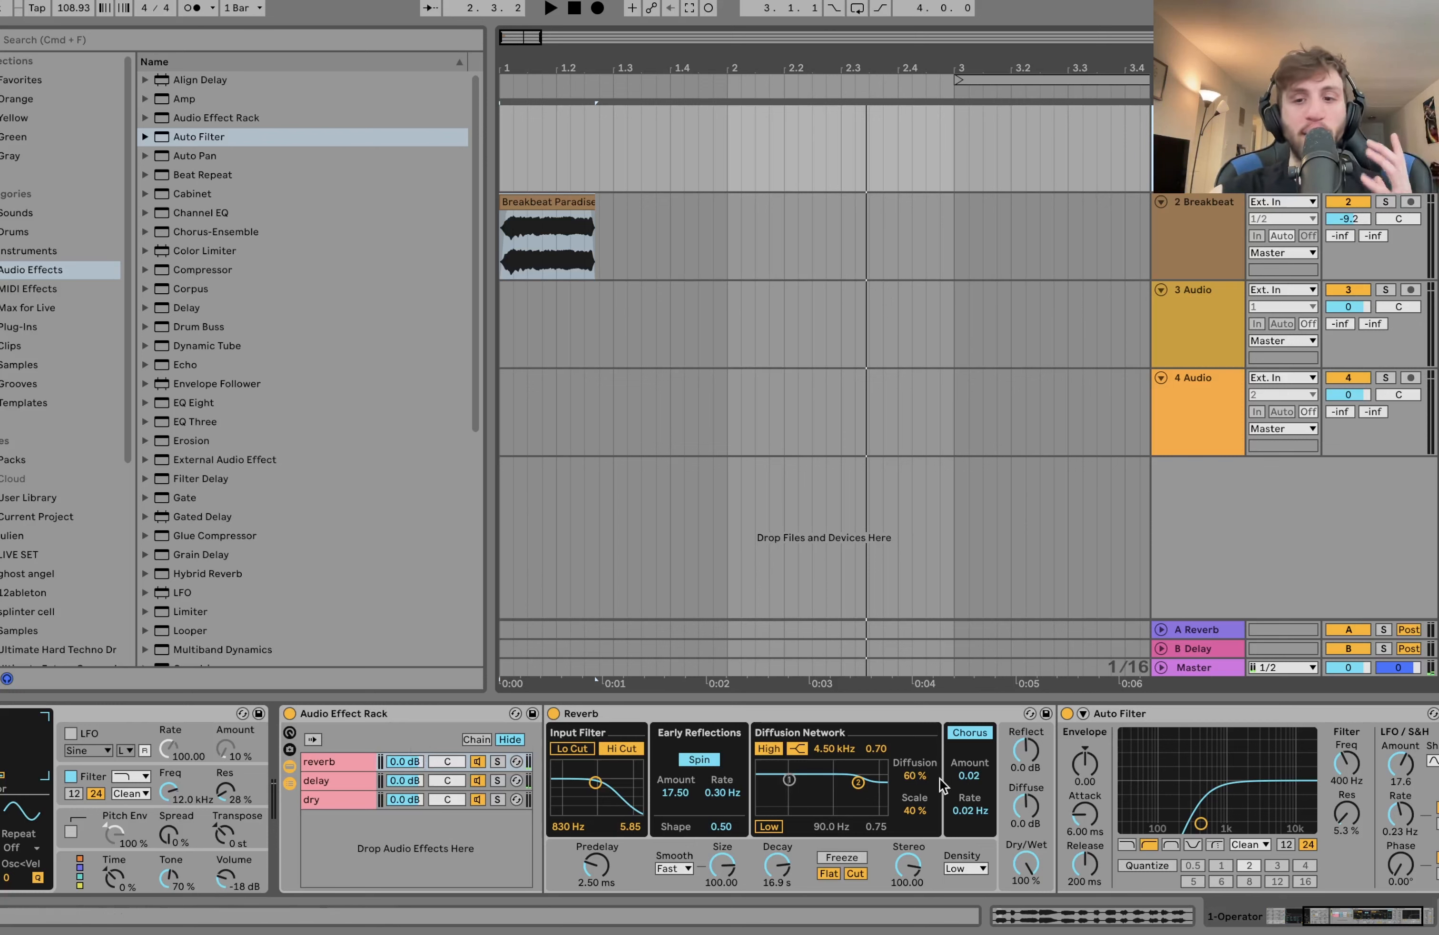
double_click(1407, 767)
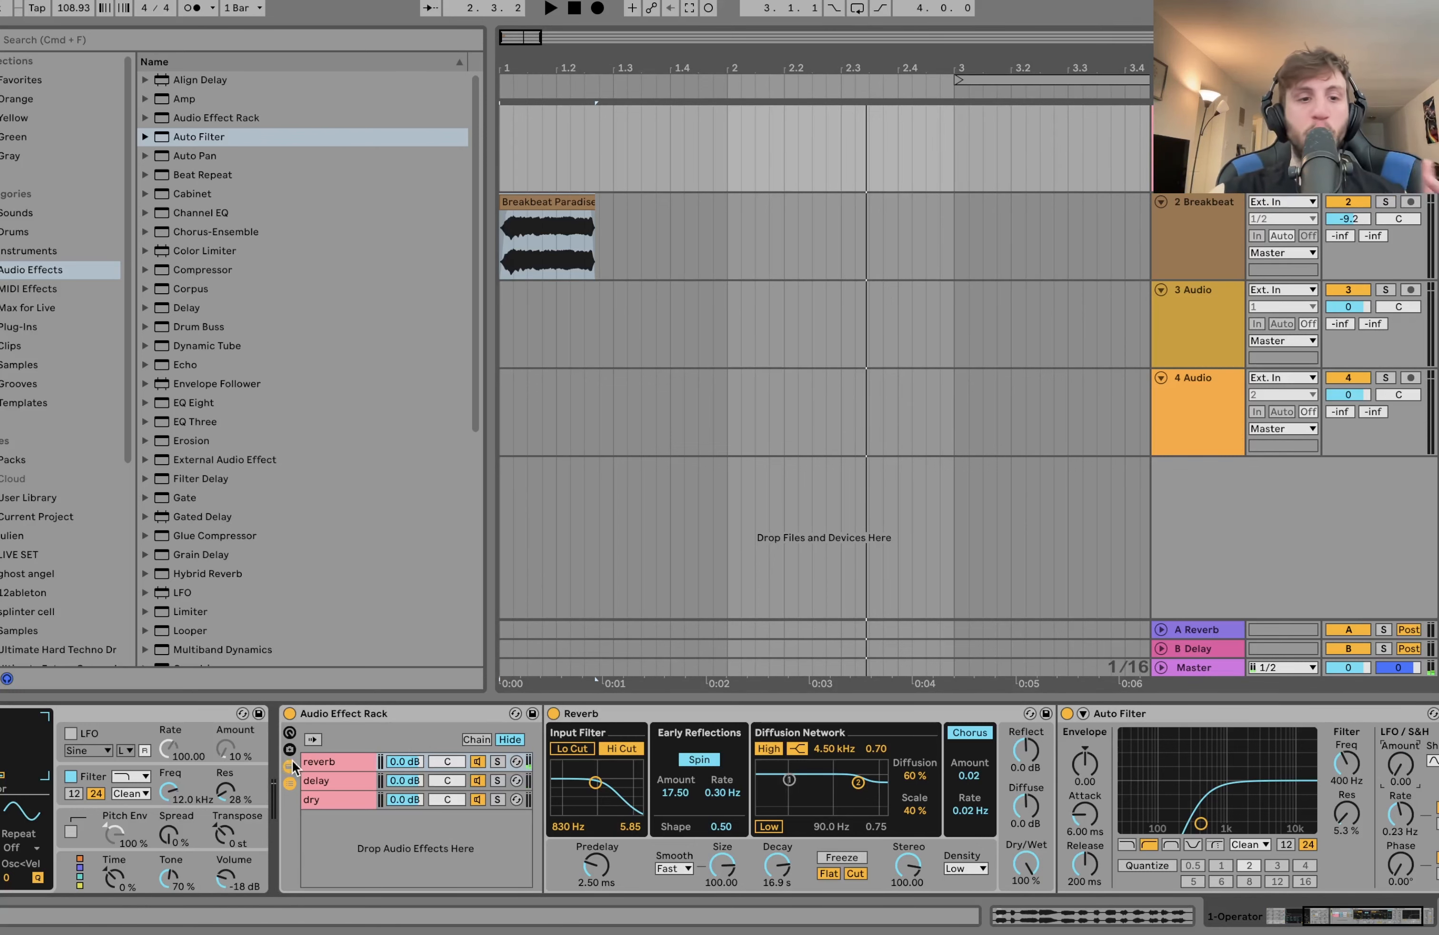
- Lower the reverb chain's high-pass Auto Filter to about 300 Hz with 0% resonance, and select the whole Audio Effect Rack
left_click(323, 782)
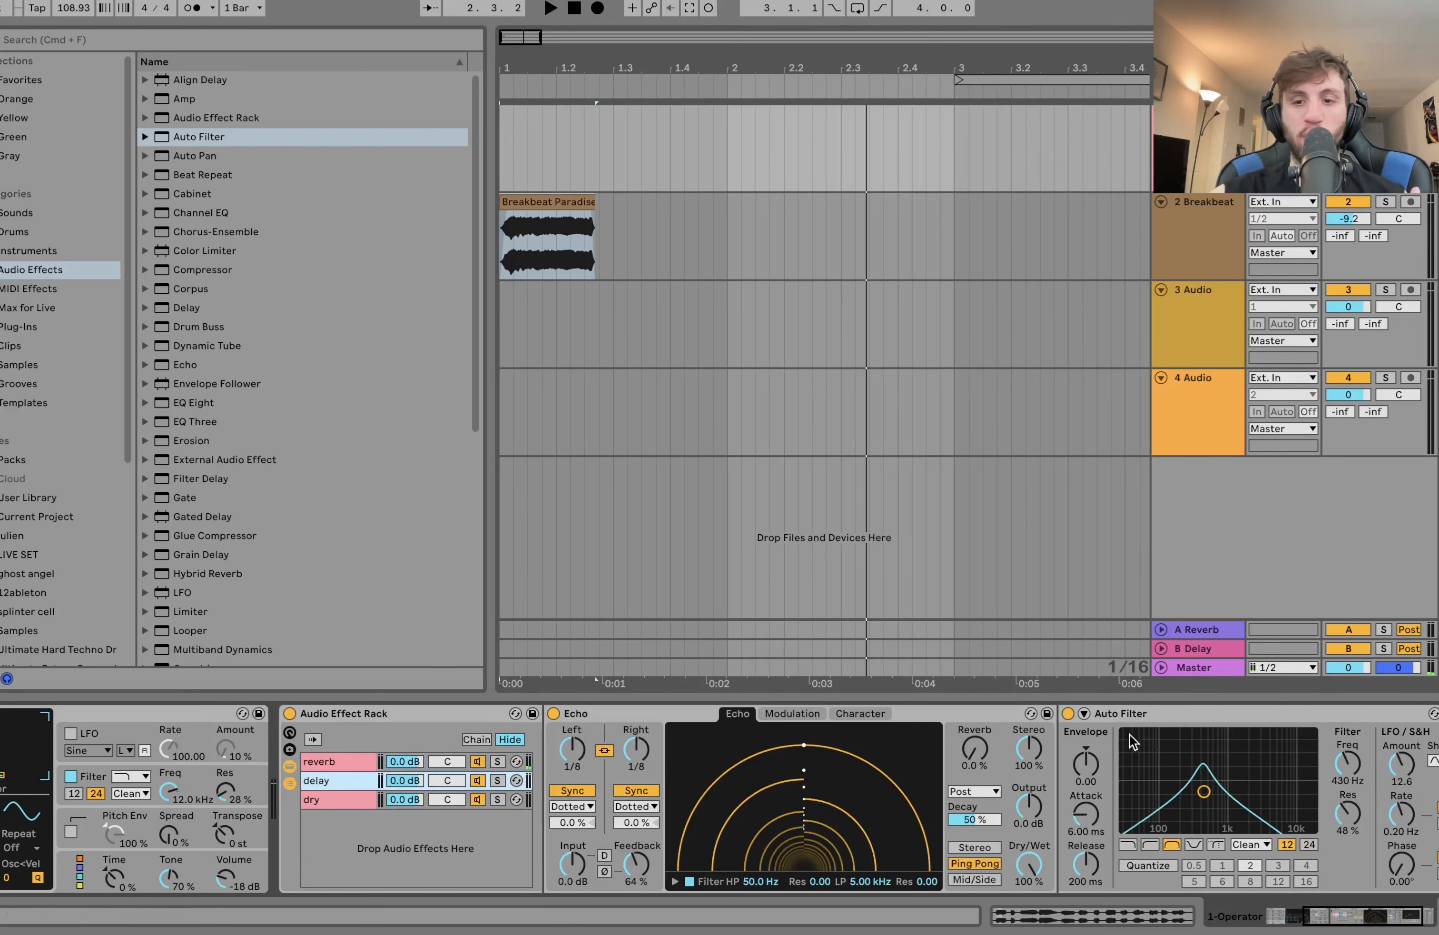
left_click(1068, 713)
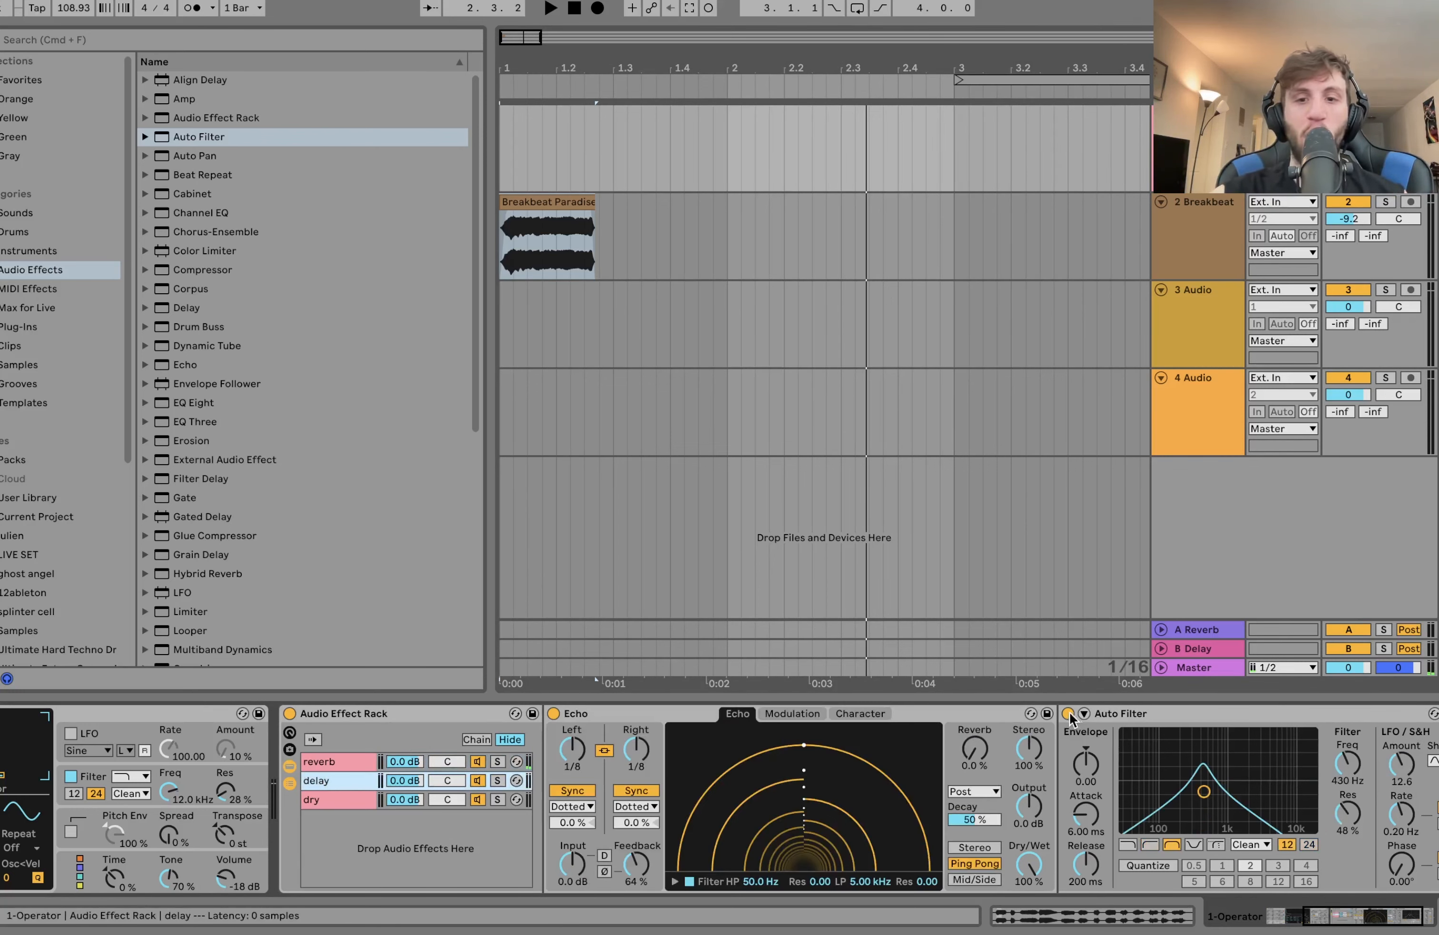
left_click(342, 761)
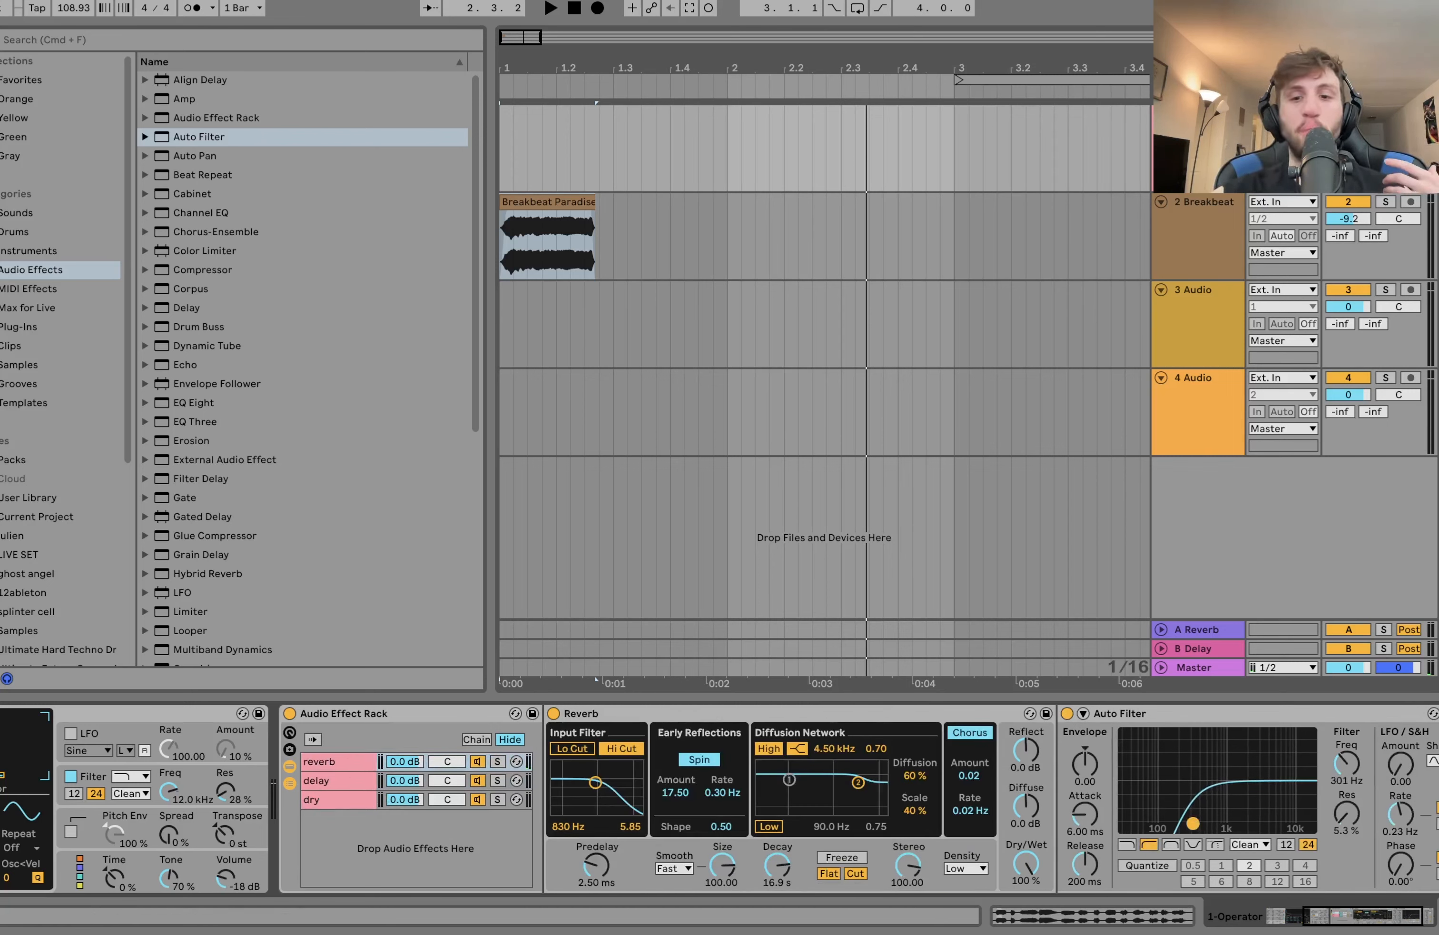
left_click_drag(1192, 823, 1190, 830)
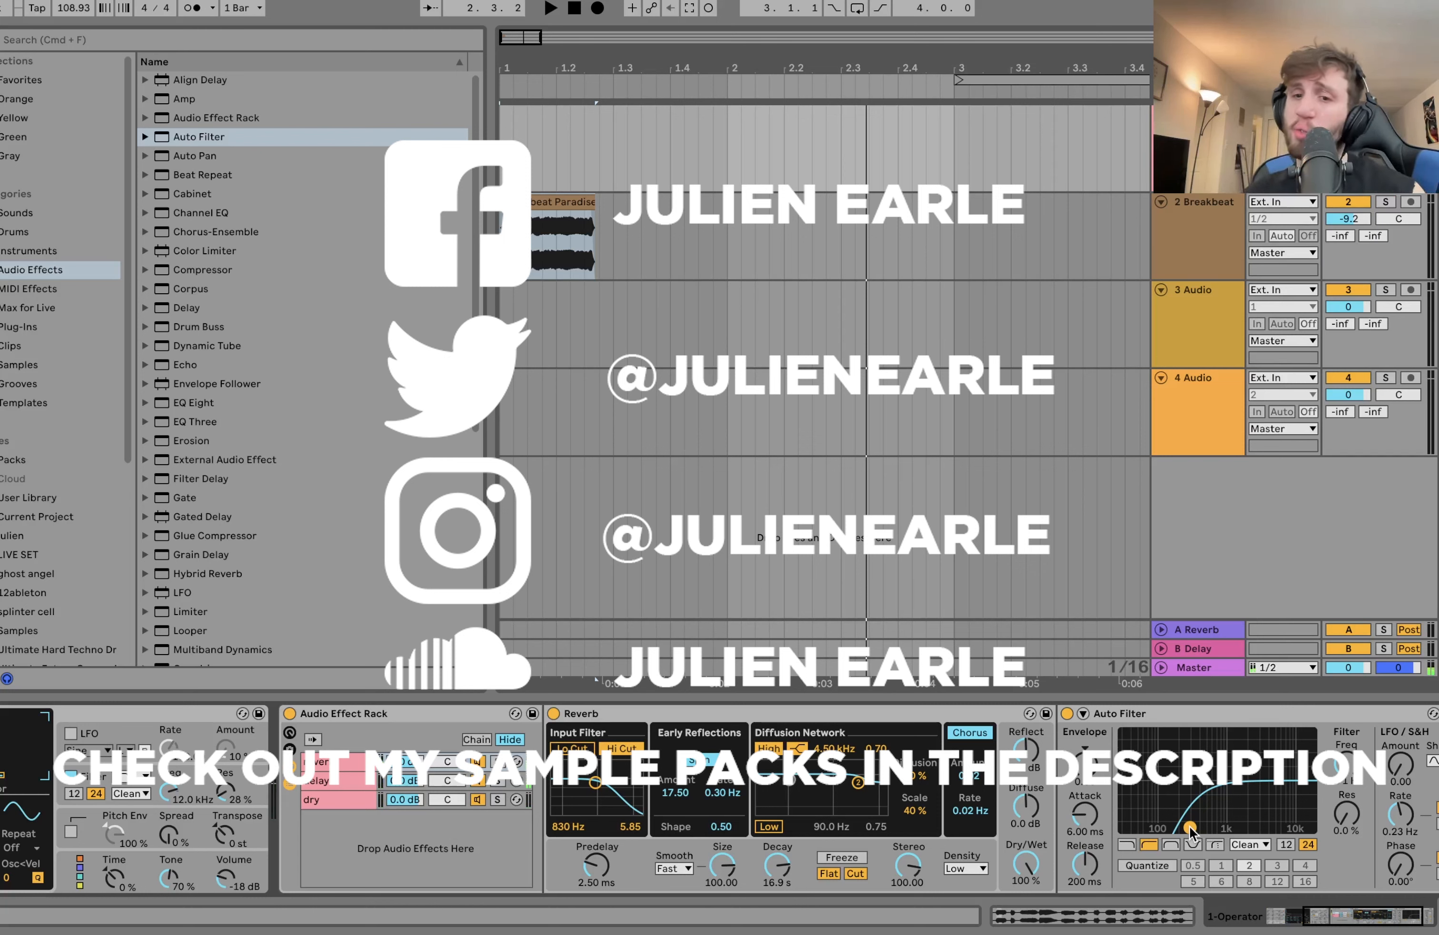
left_click(335, 717)
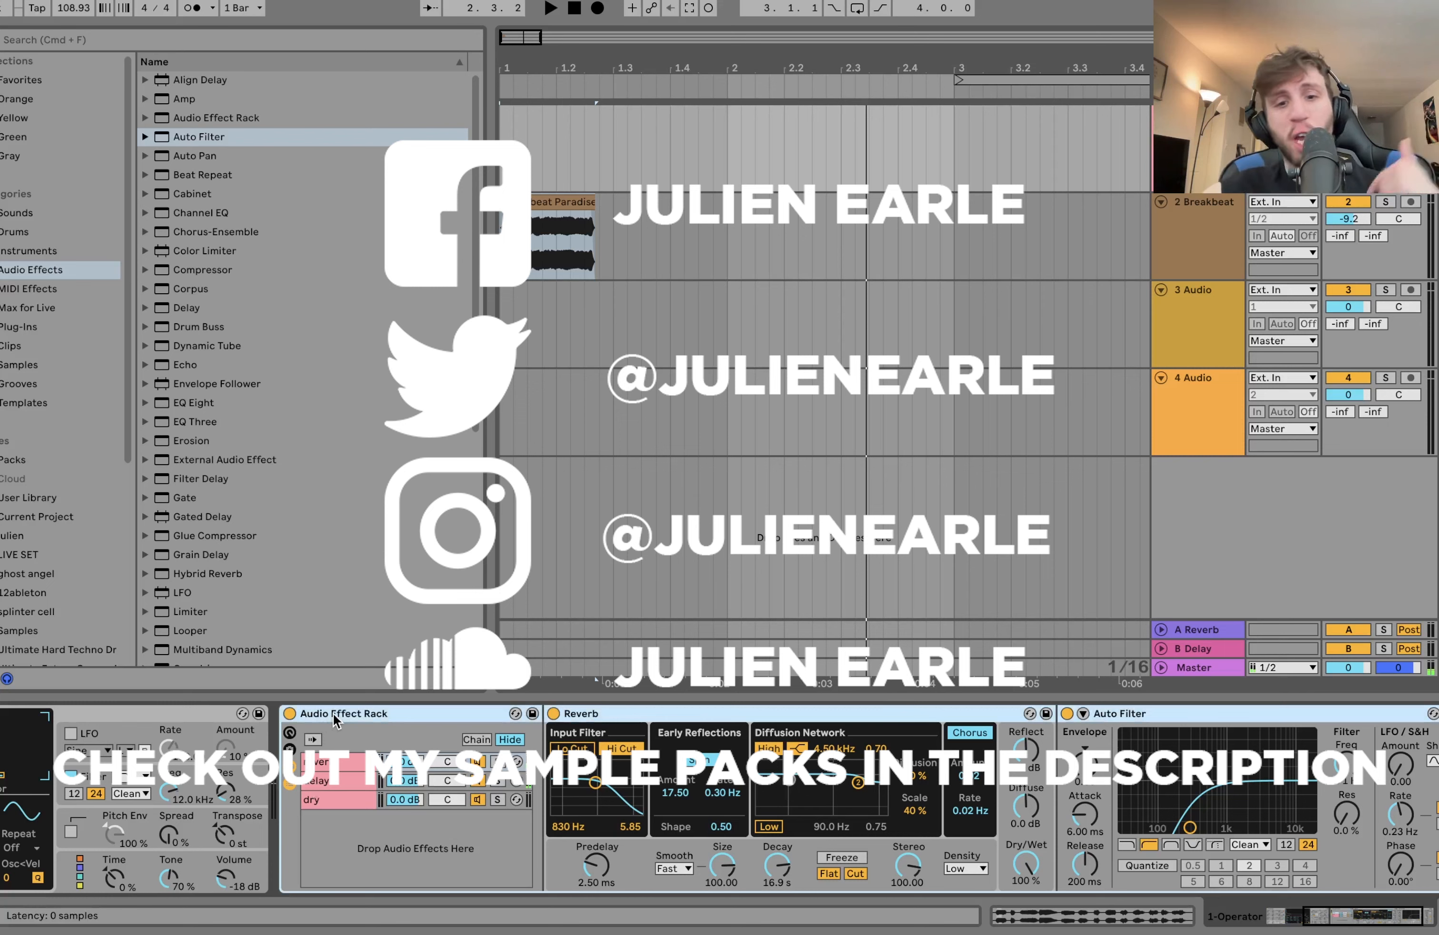